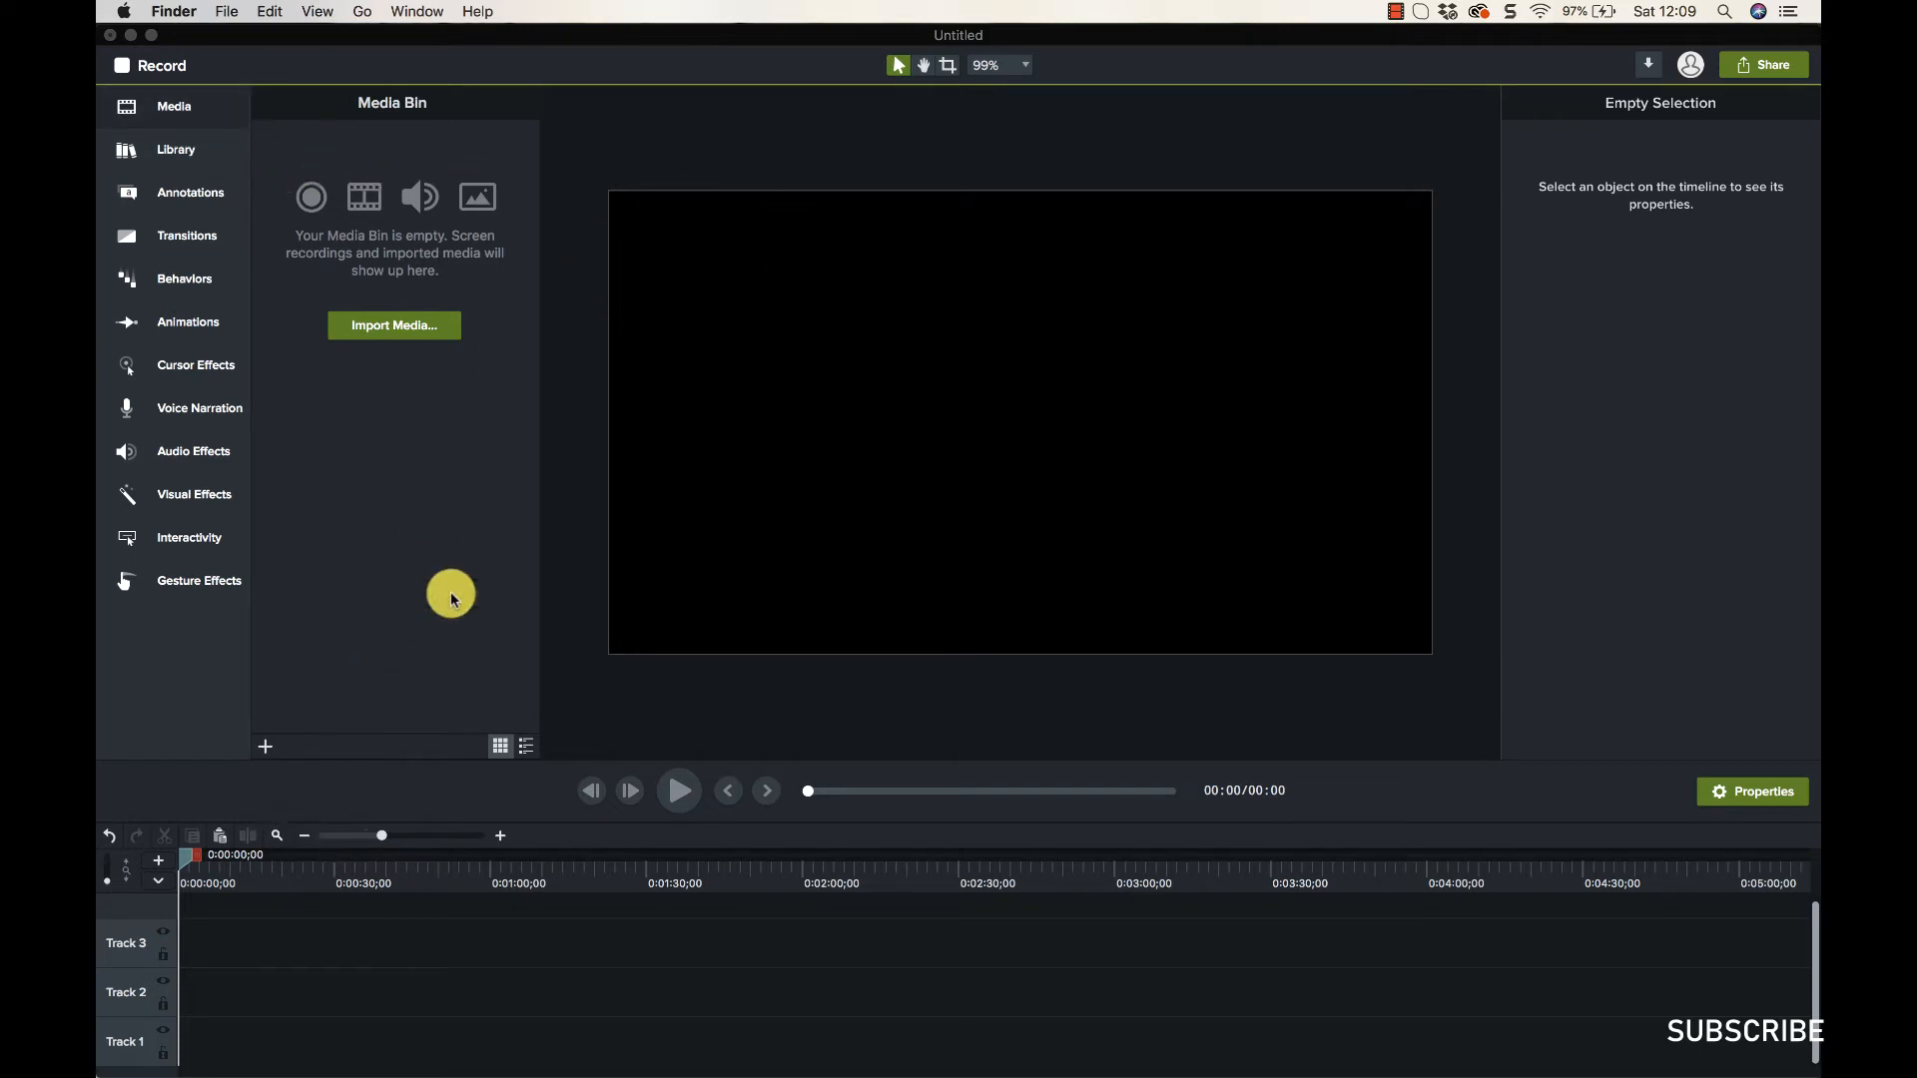
Add the 5. Transitions library asset to the start of Track 2 and open its group for editing.
click(176, 152)
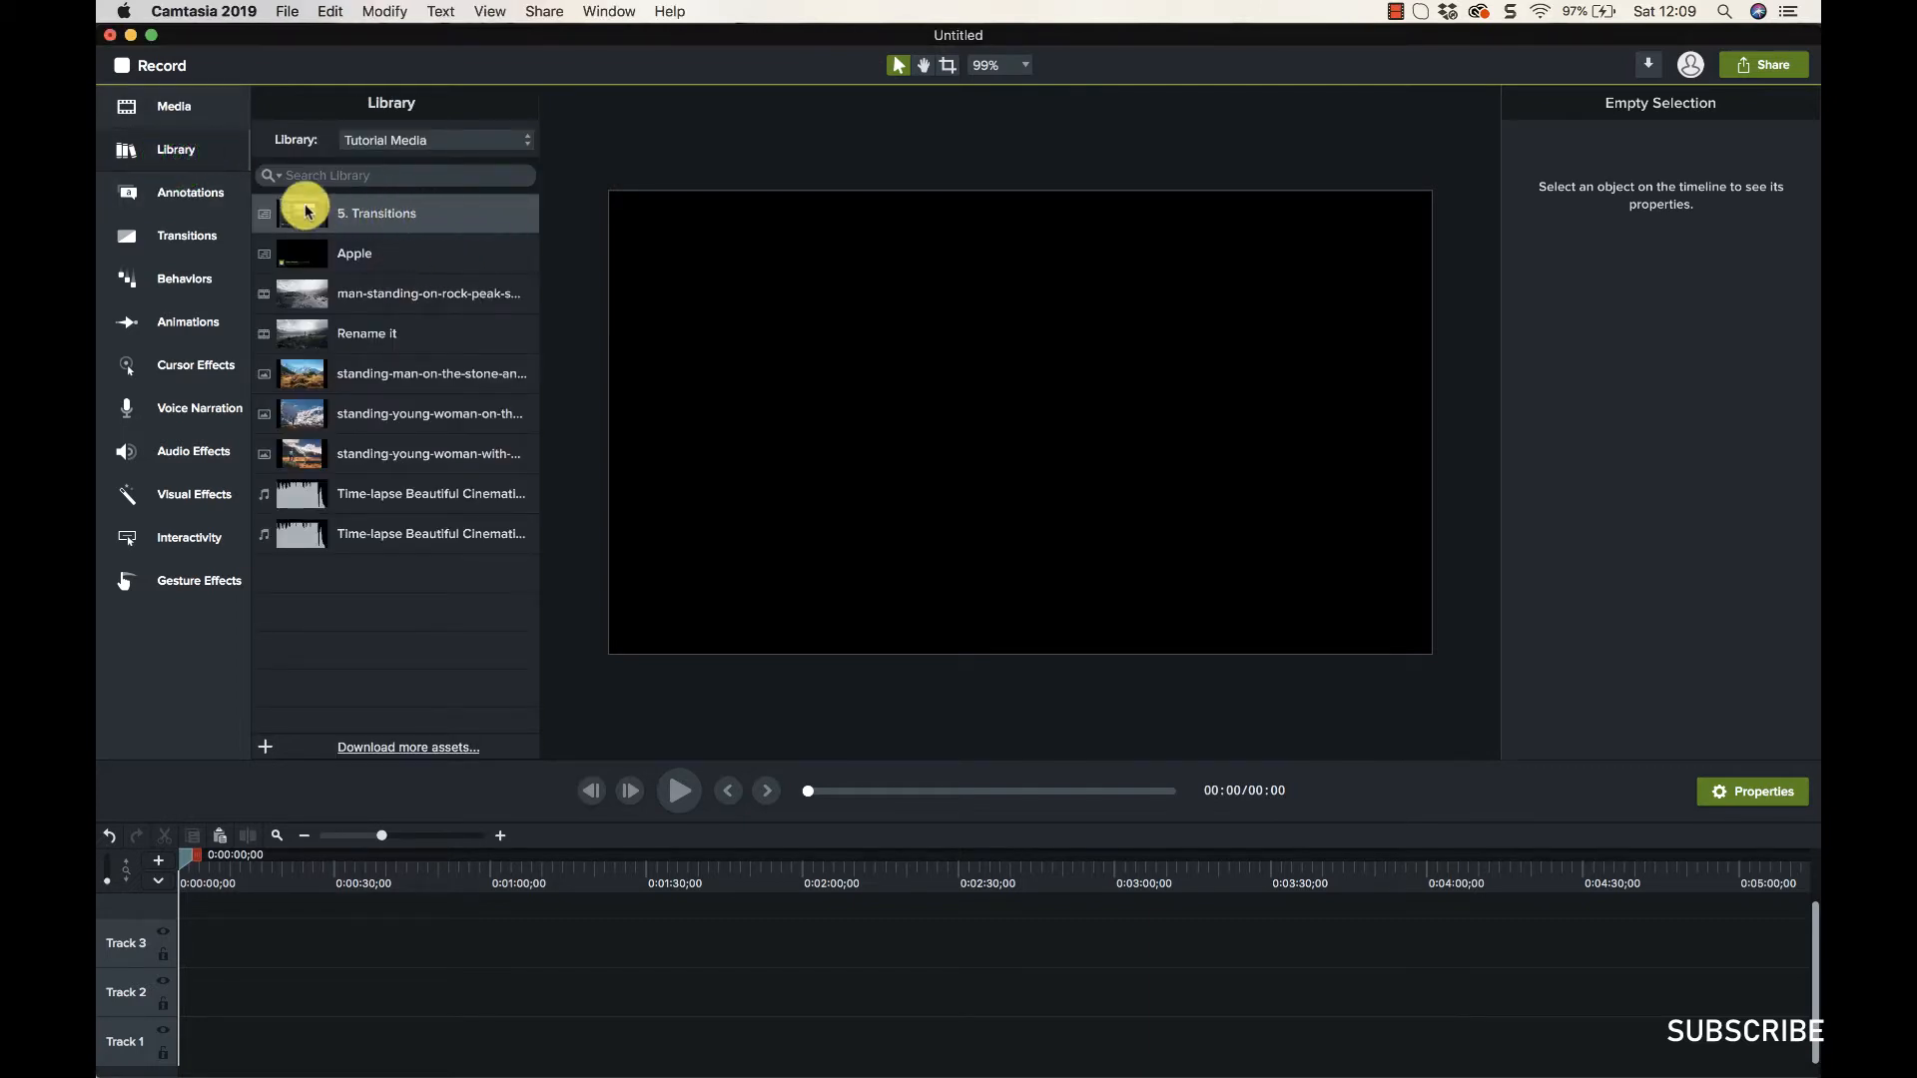
drag(471, 217, 137, 997)
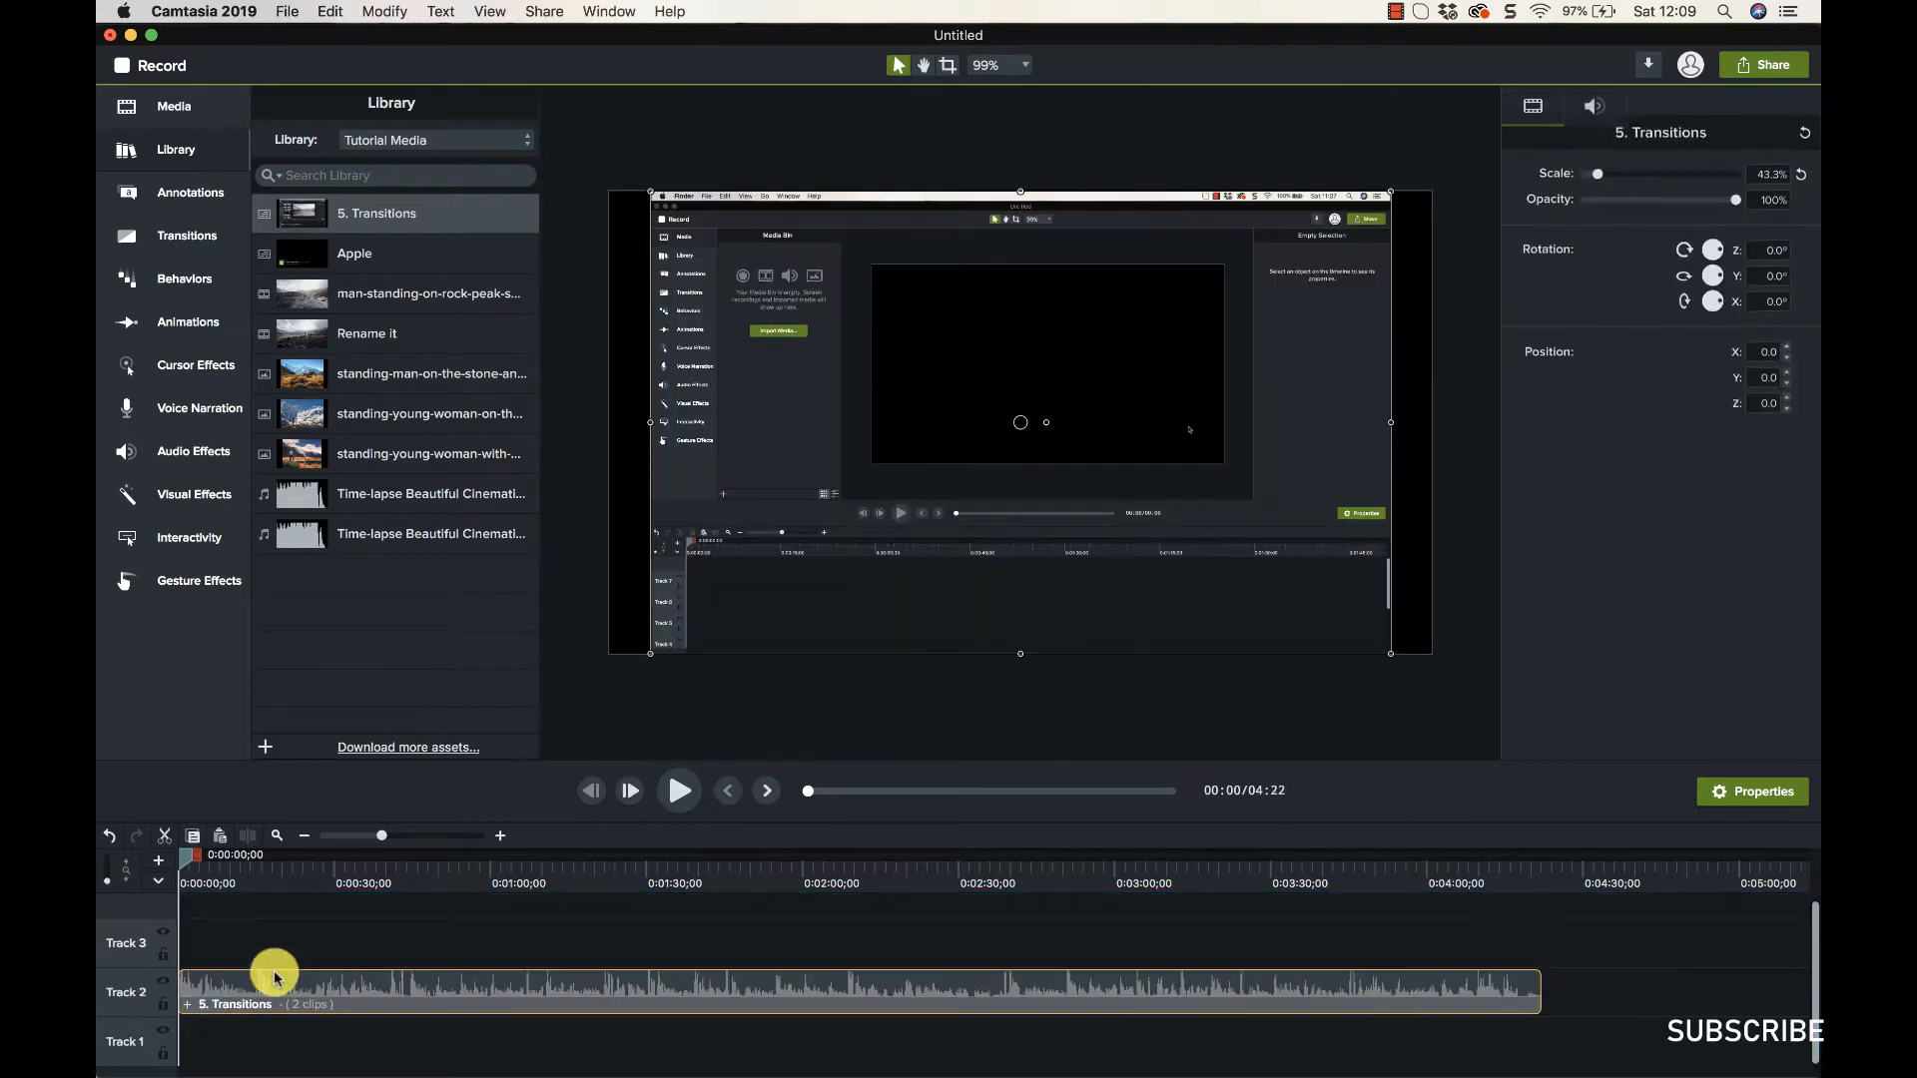
double_click(314, 1001)
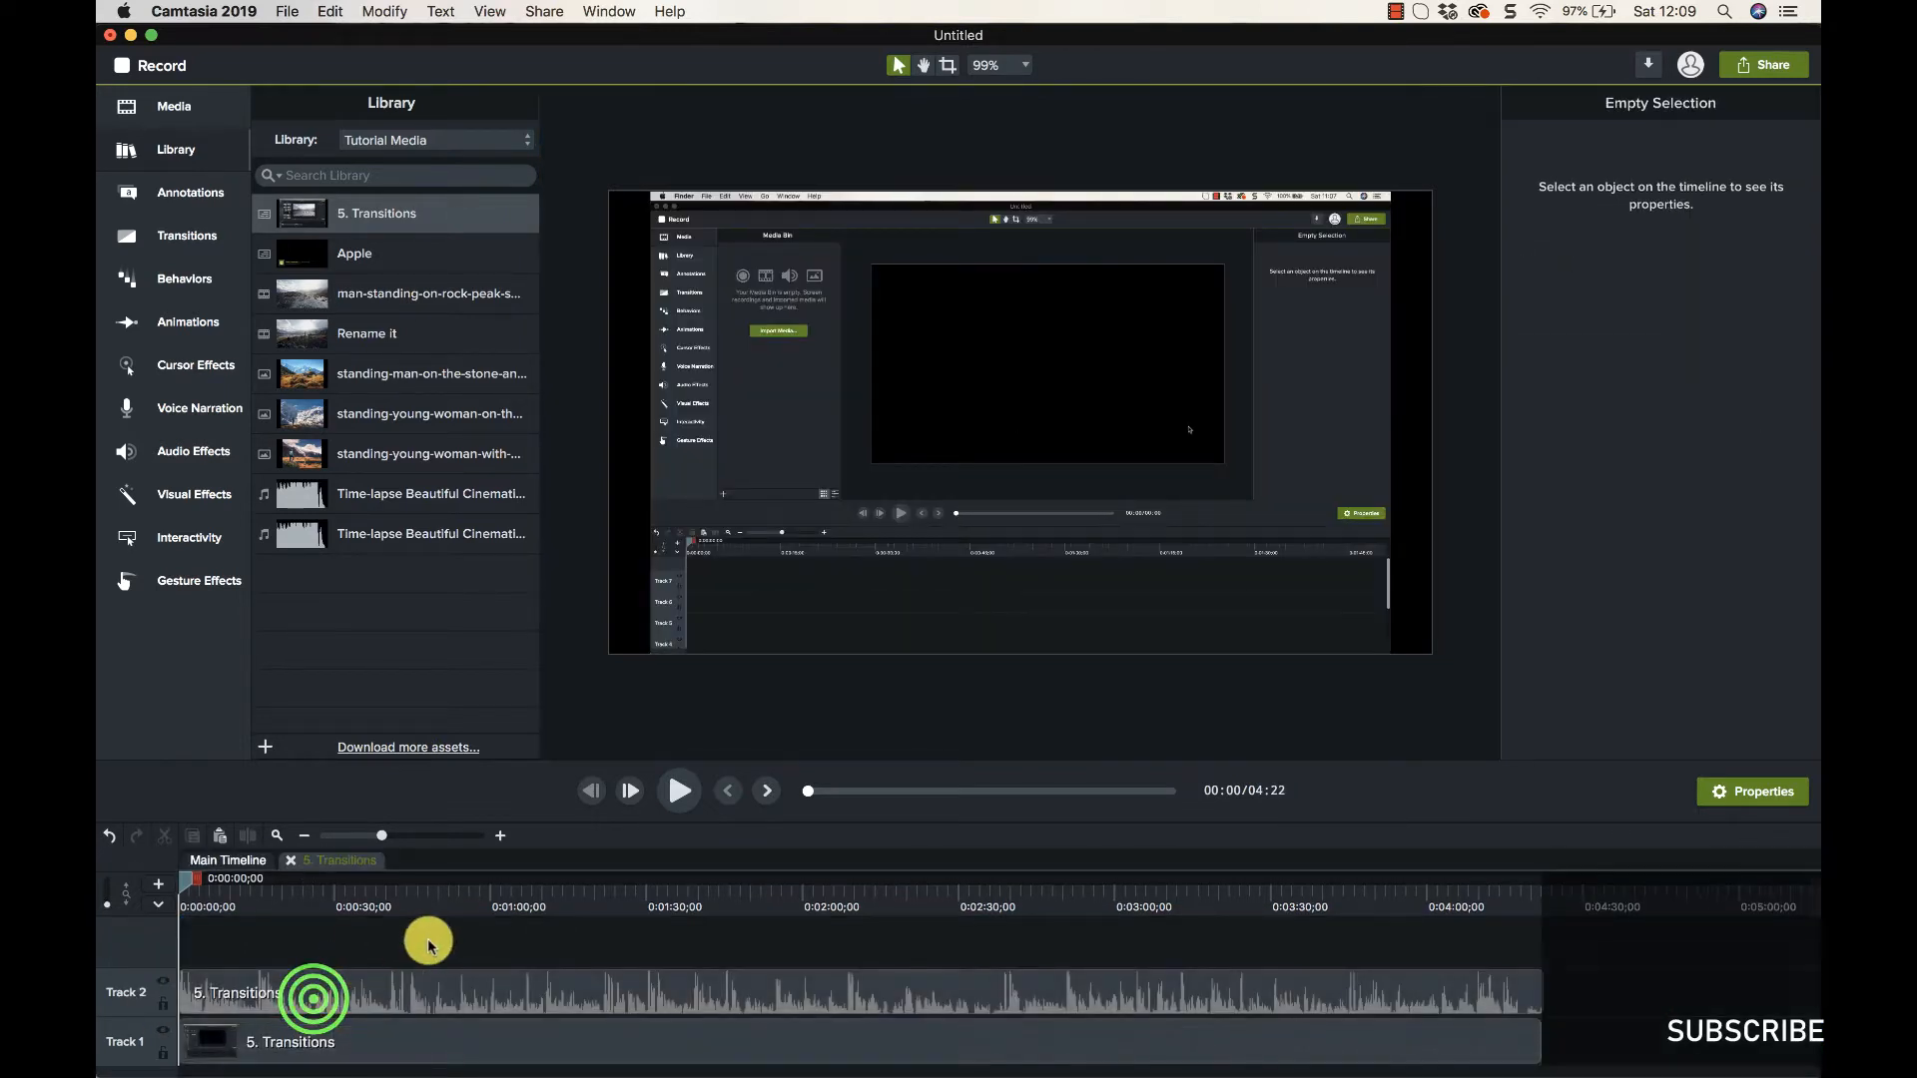
Apply the Highlight cursor effect to the screen recording on Track 1 and preview it by scrubbing to about 0:01:27.
click(200, 363)
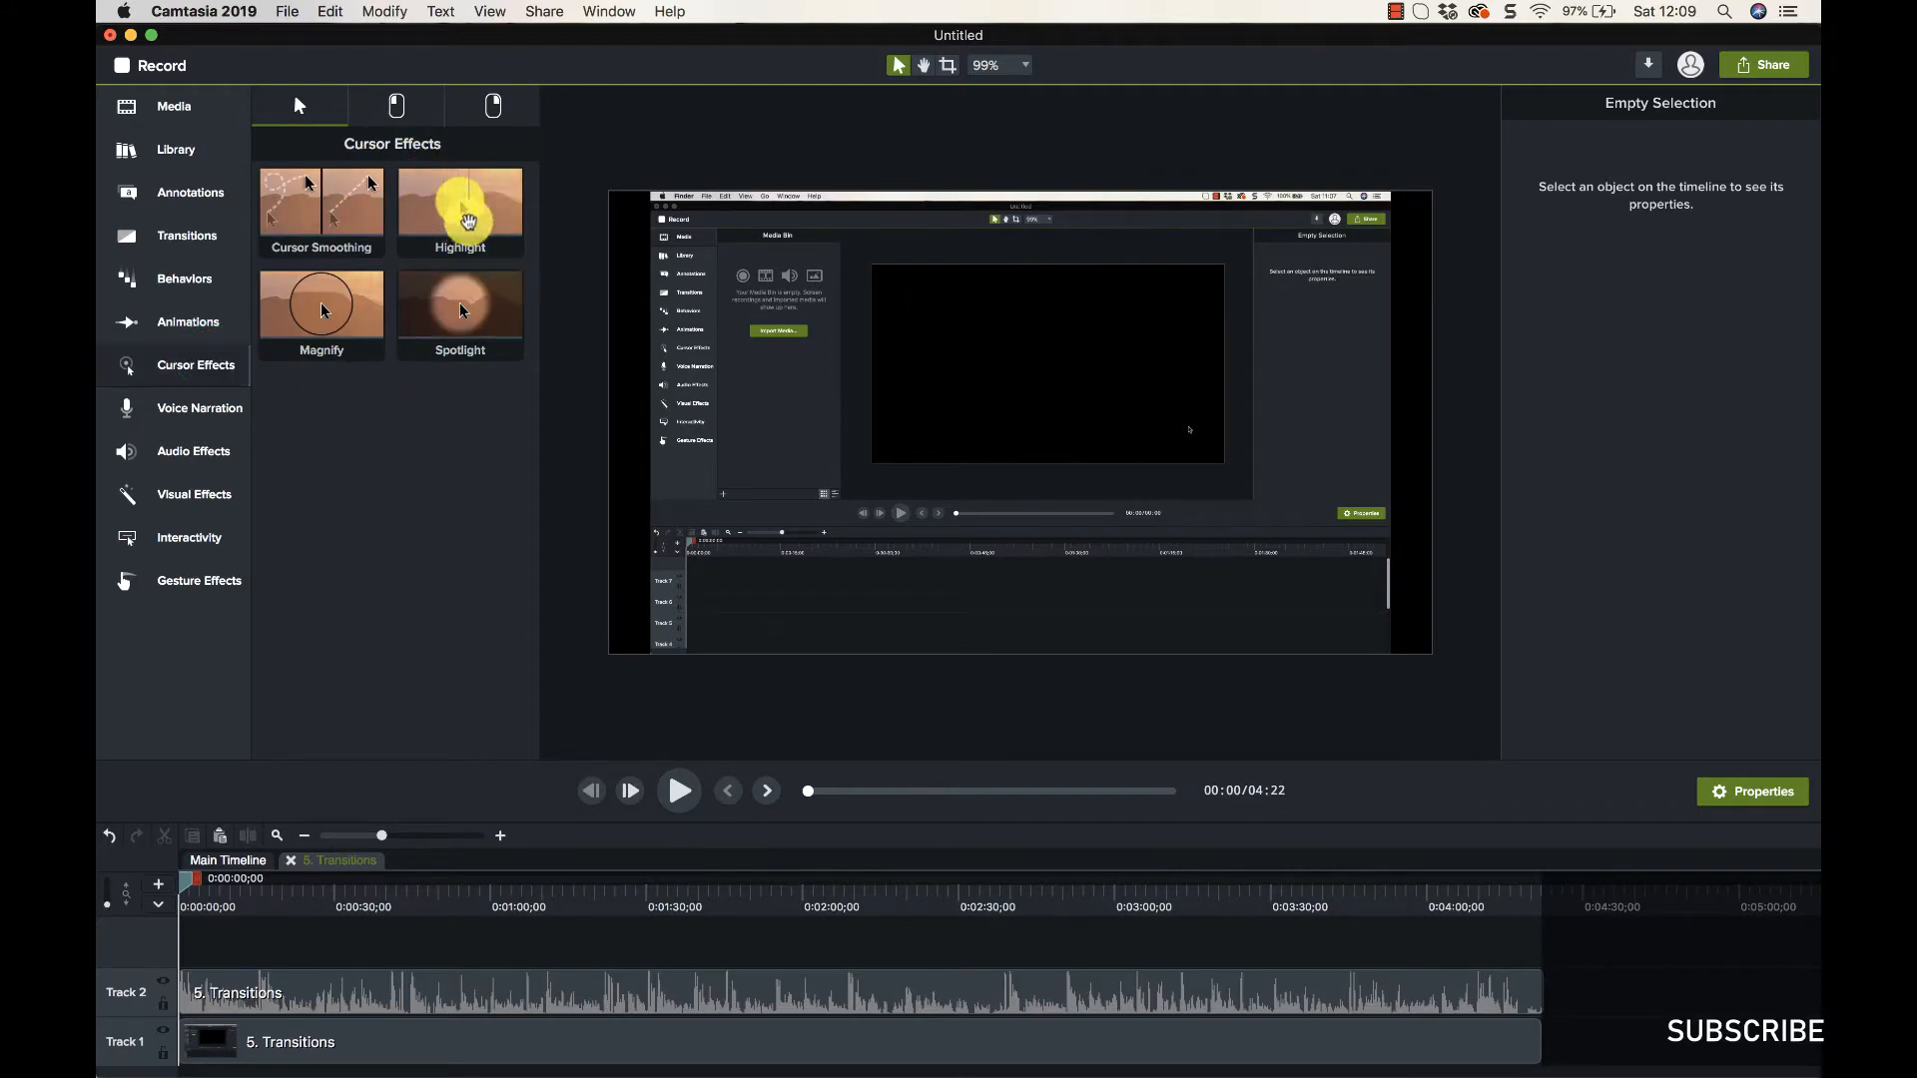
drag(469, 222, 277, 1047)
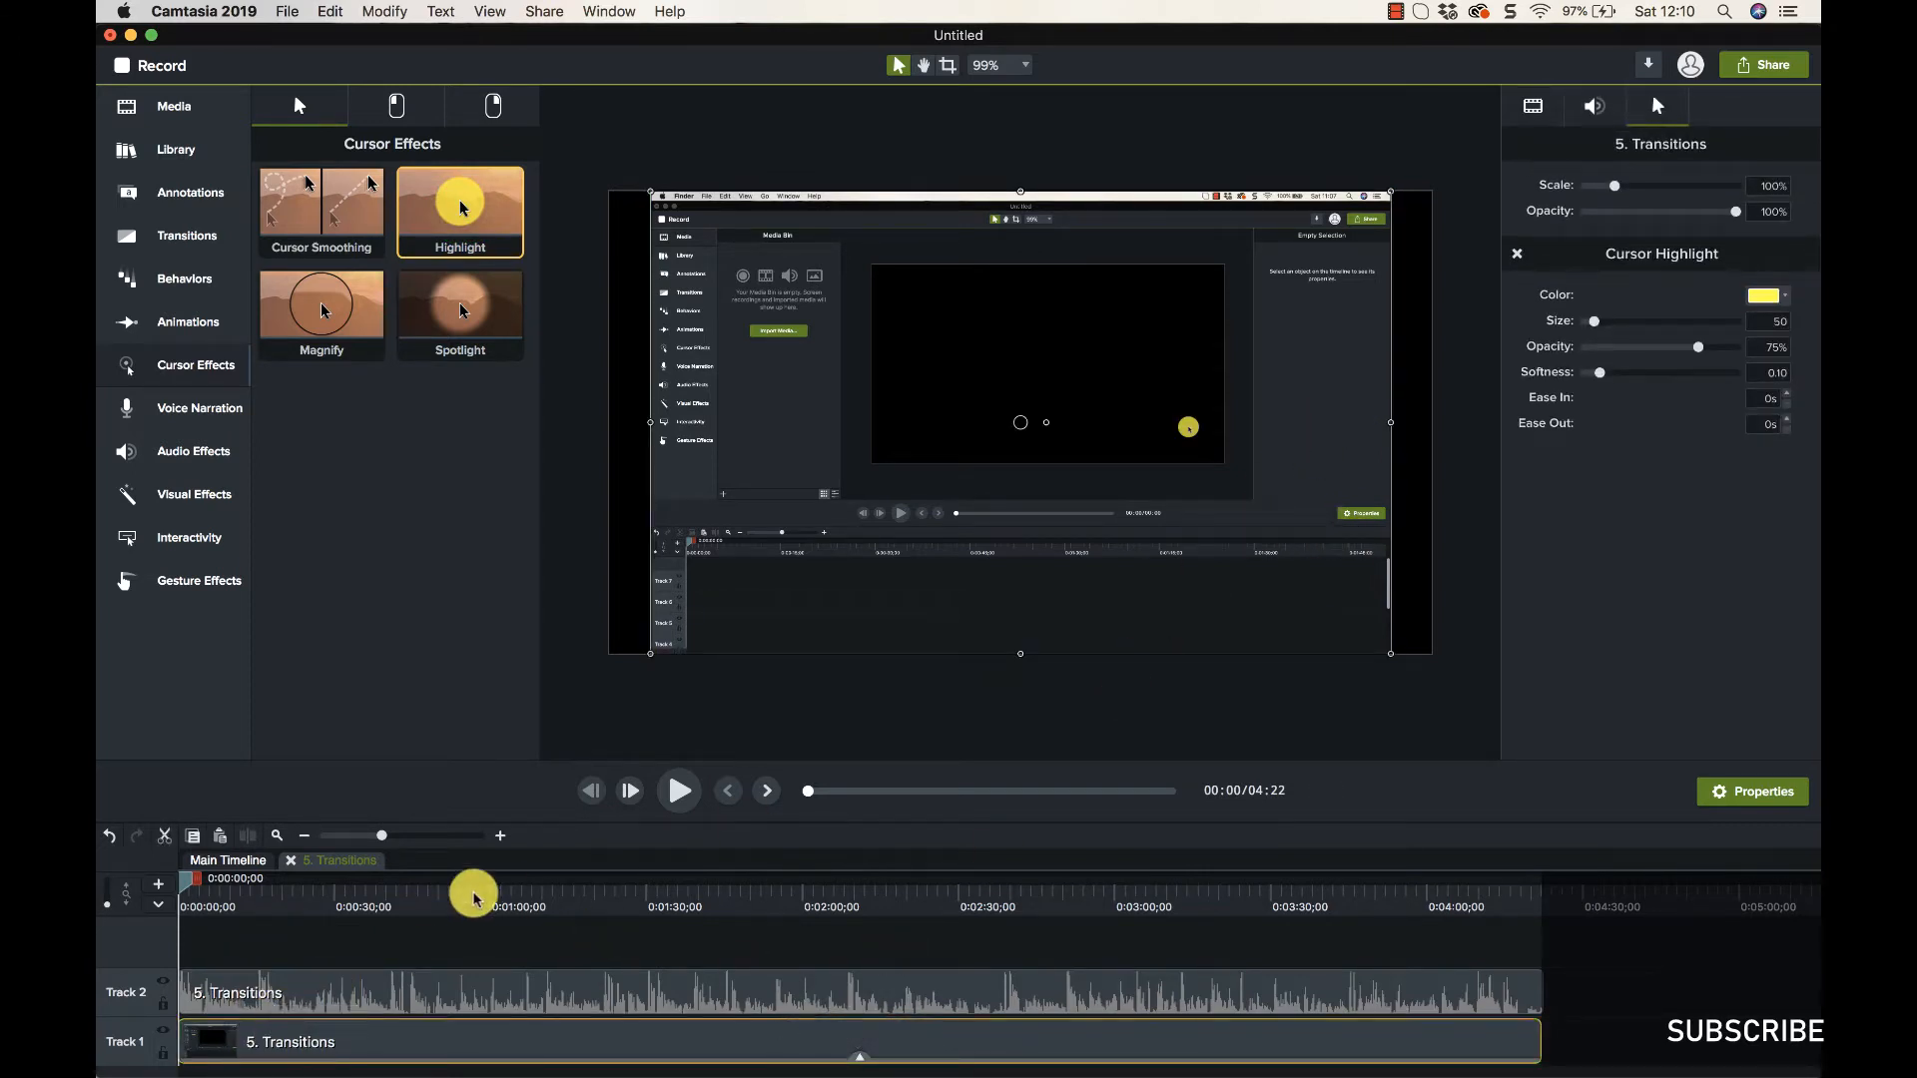
drag(195, 884, 448, 884)
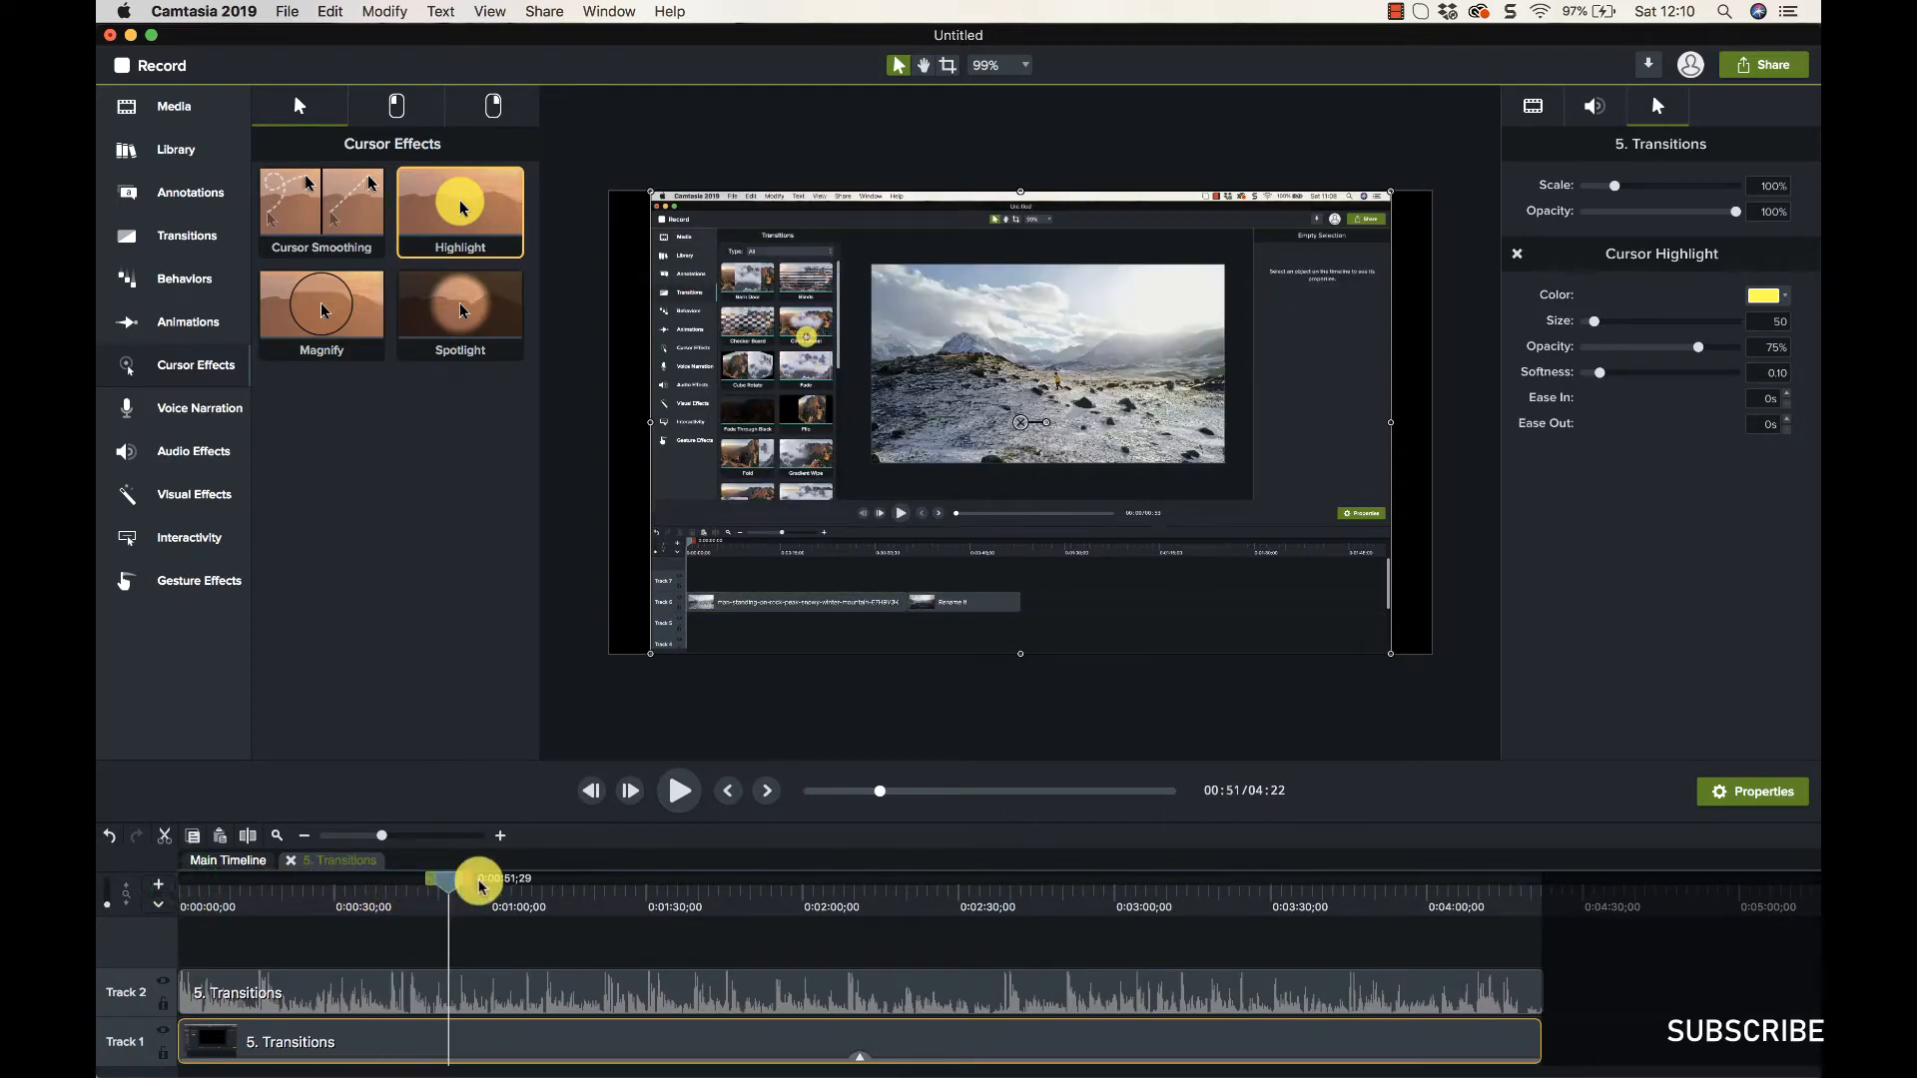
drag(449, 885, 634, 899)
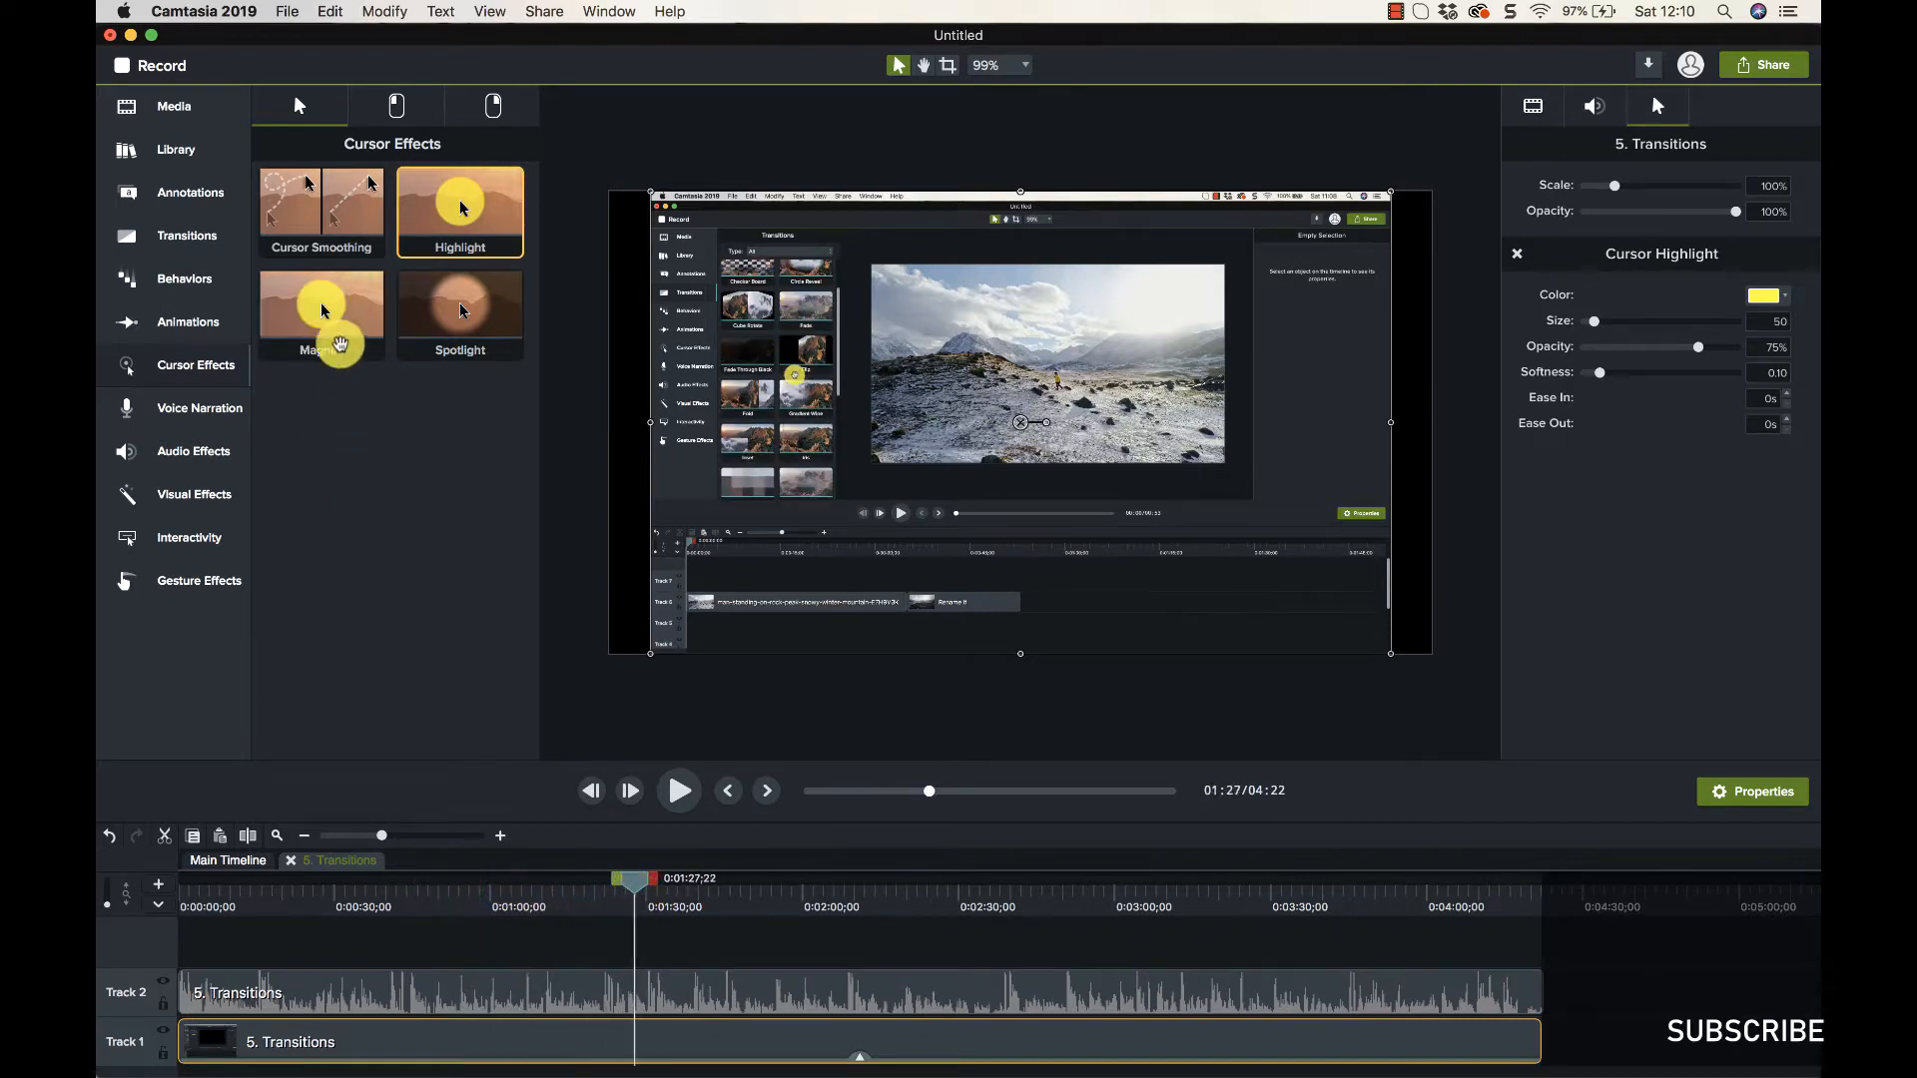
Expand the Track 1 clip's effects and remove the Cursor Highlight effect.
drag(334, 327, 856, 1053)
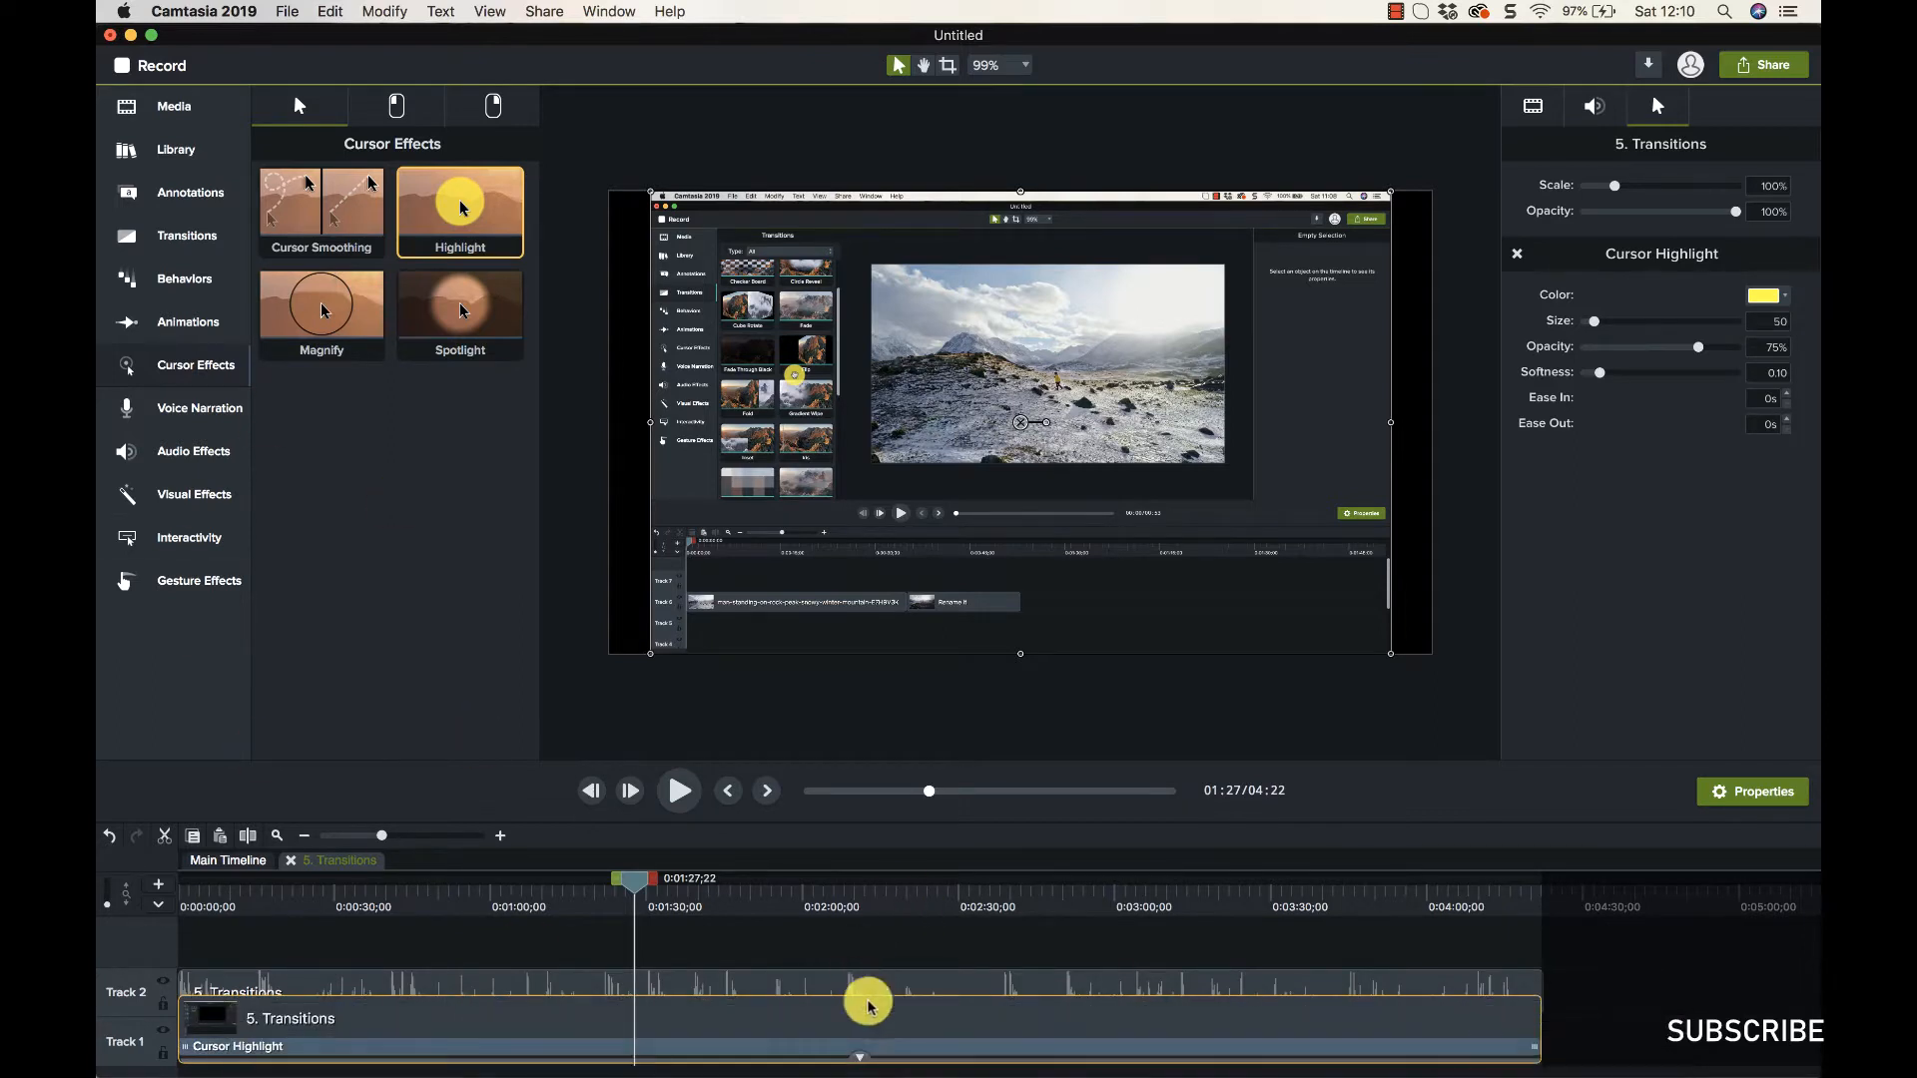
click(809, 1048)
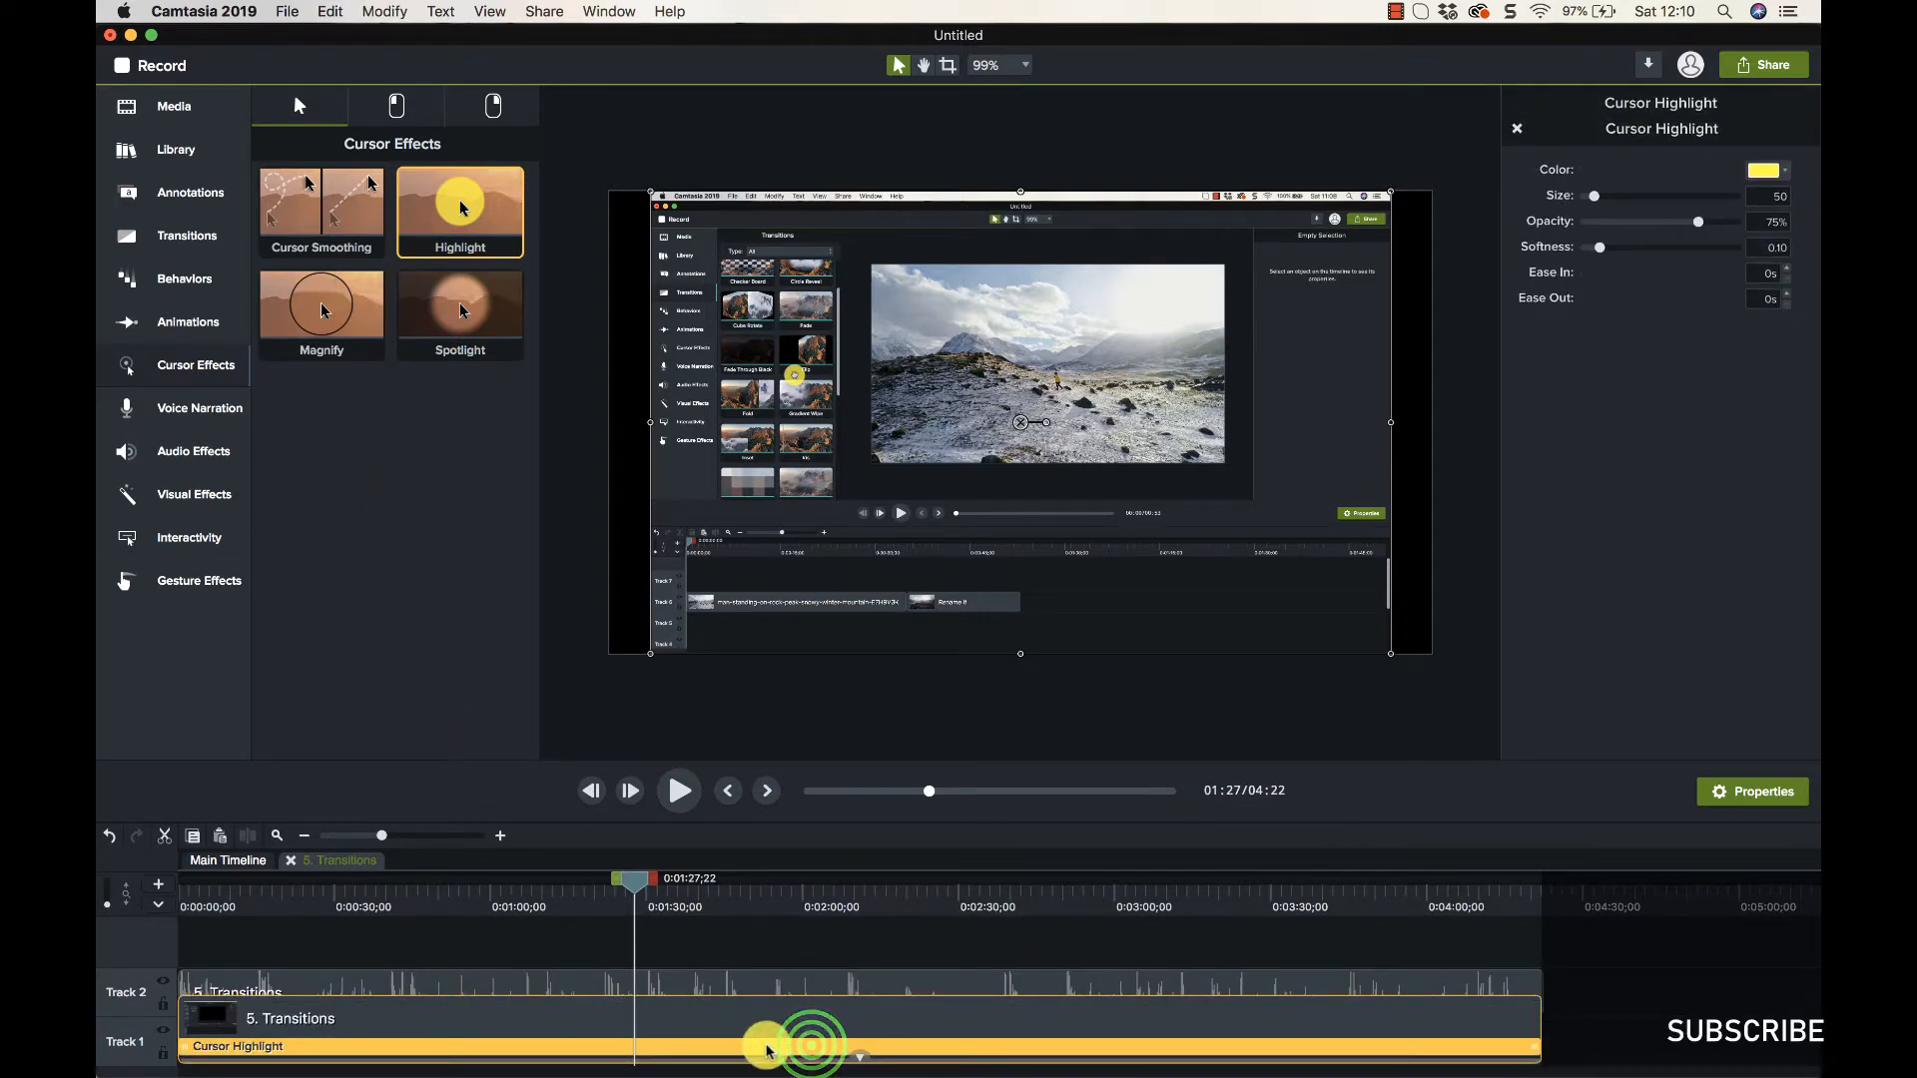
right_click(769, 1051)
click(811, 1024)
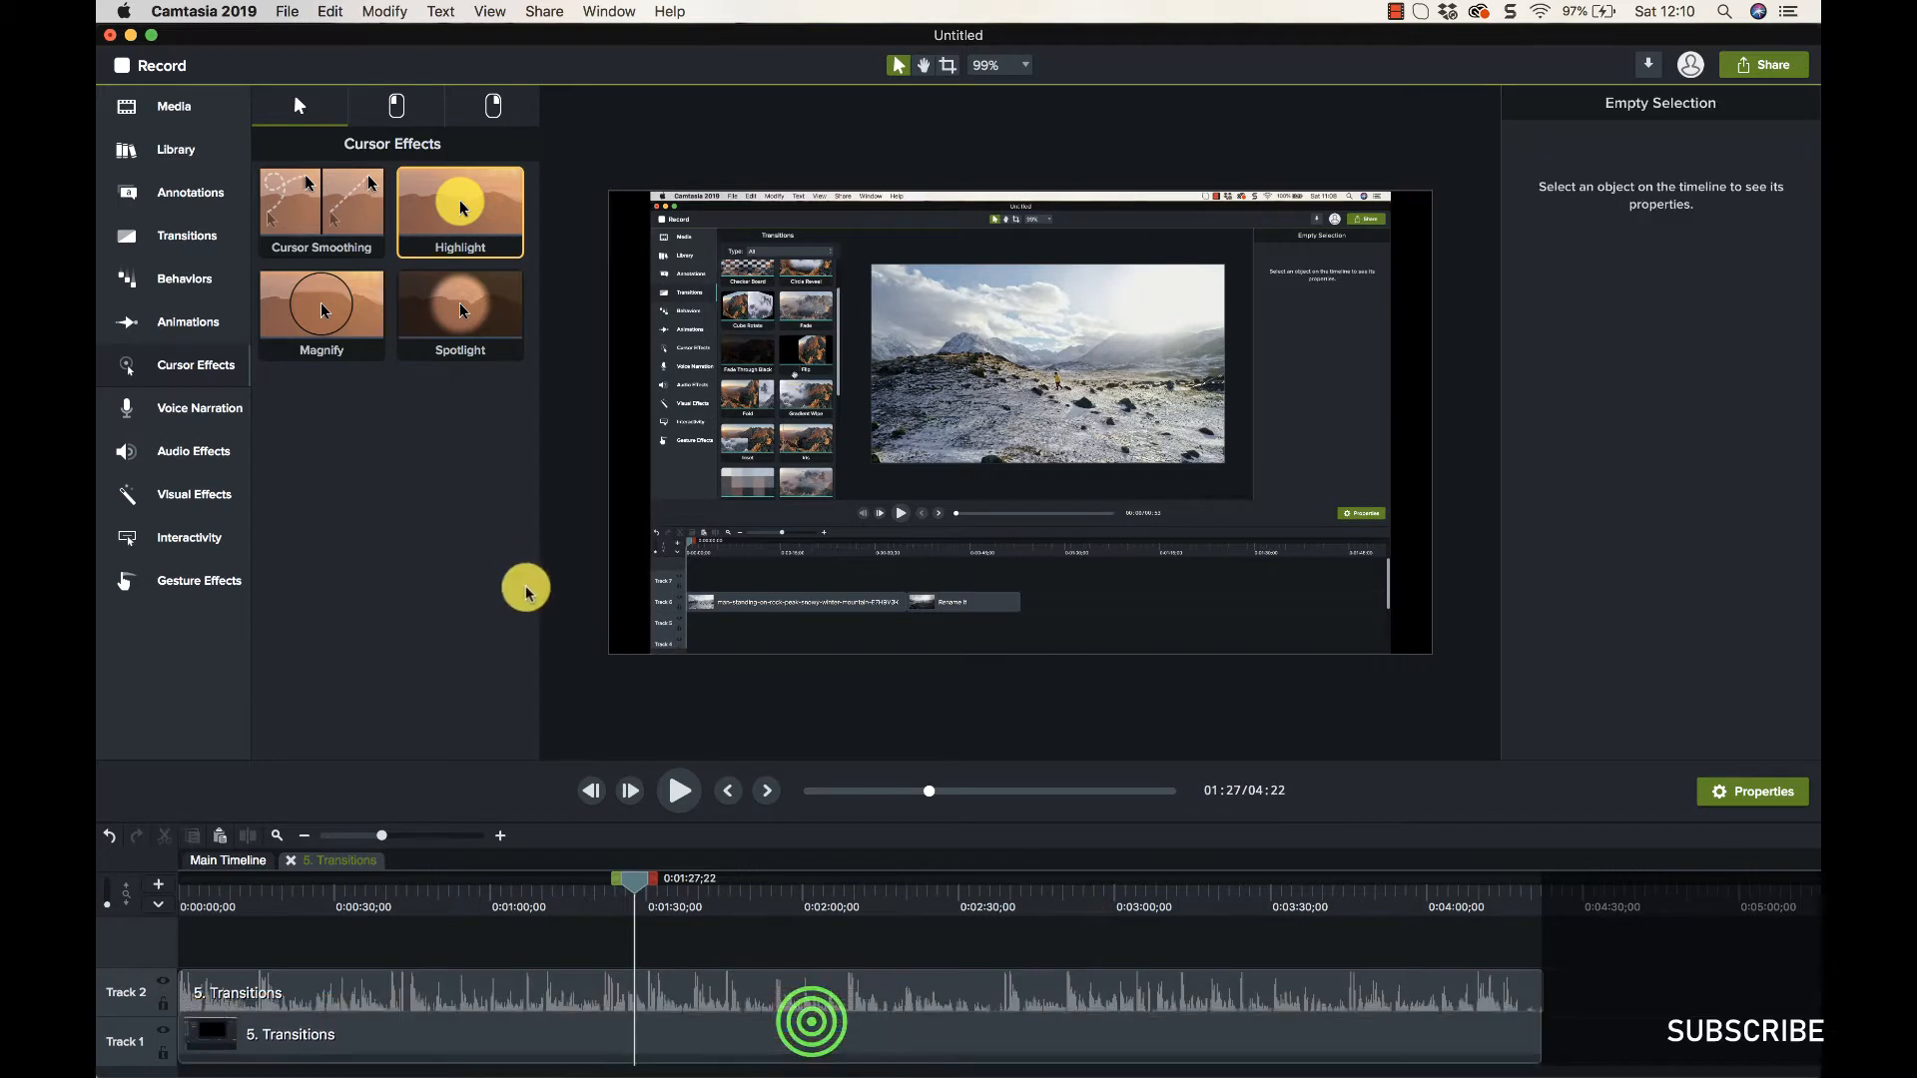
Apply the Magnify cursor effect to the Track 1 clip and inspect it up close around 0:01:32 to 0:01:38.
drag(316, 309, 650, 1049)
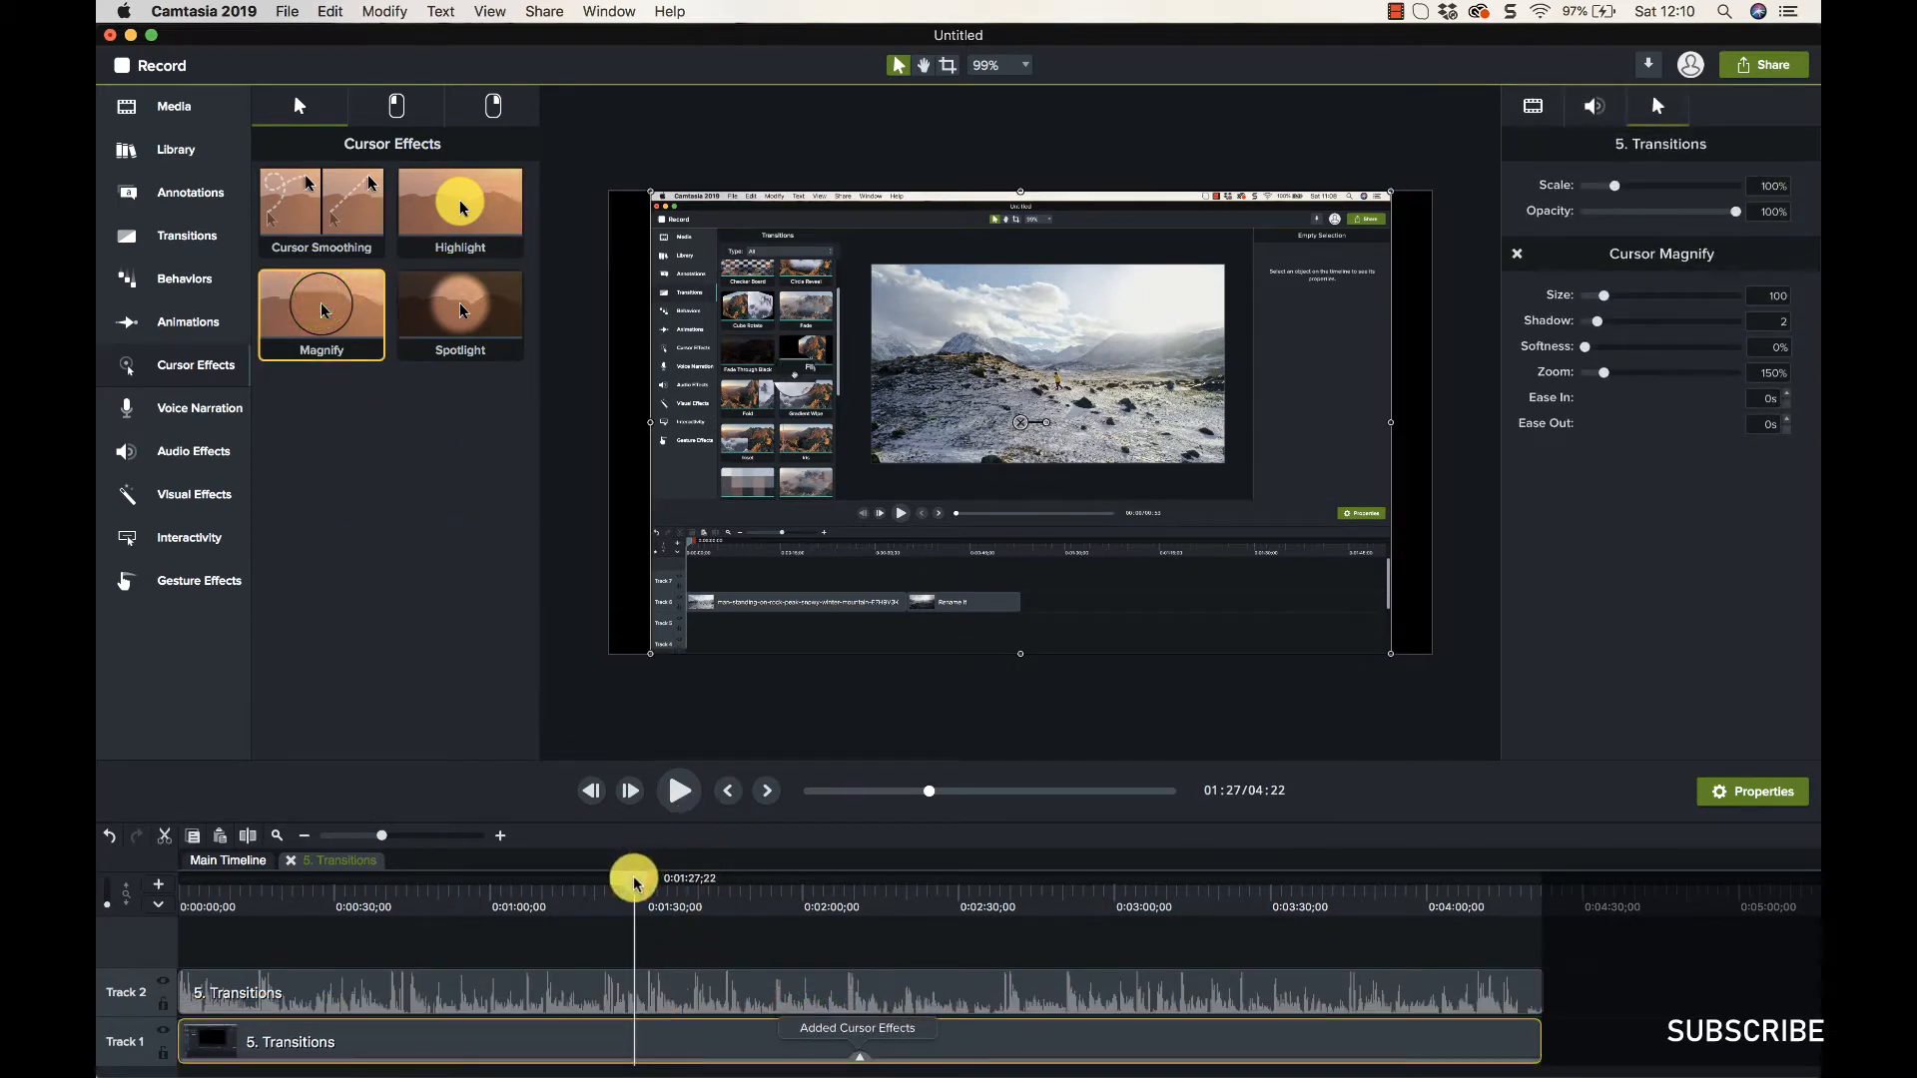
mouse_move(633, 878)
mouse_down()
mouse_move(708, 892)
mouse_move(659, 888)
mouse_up()
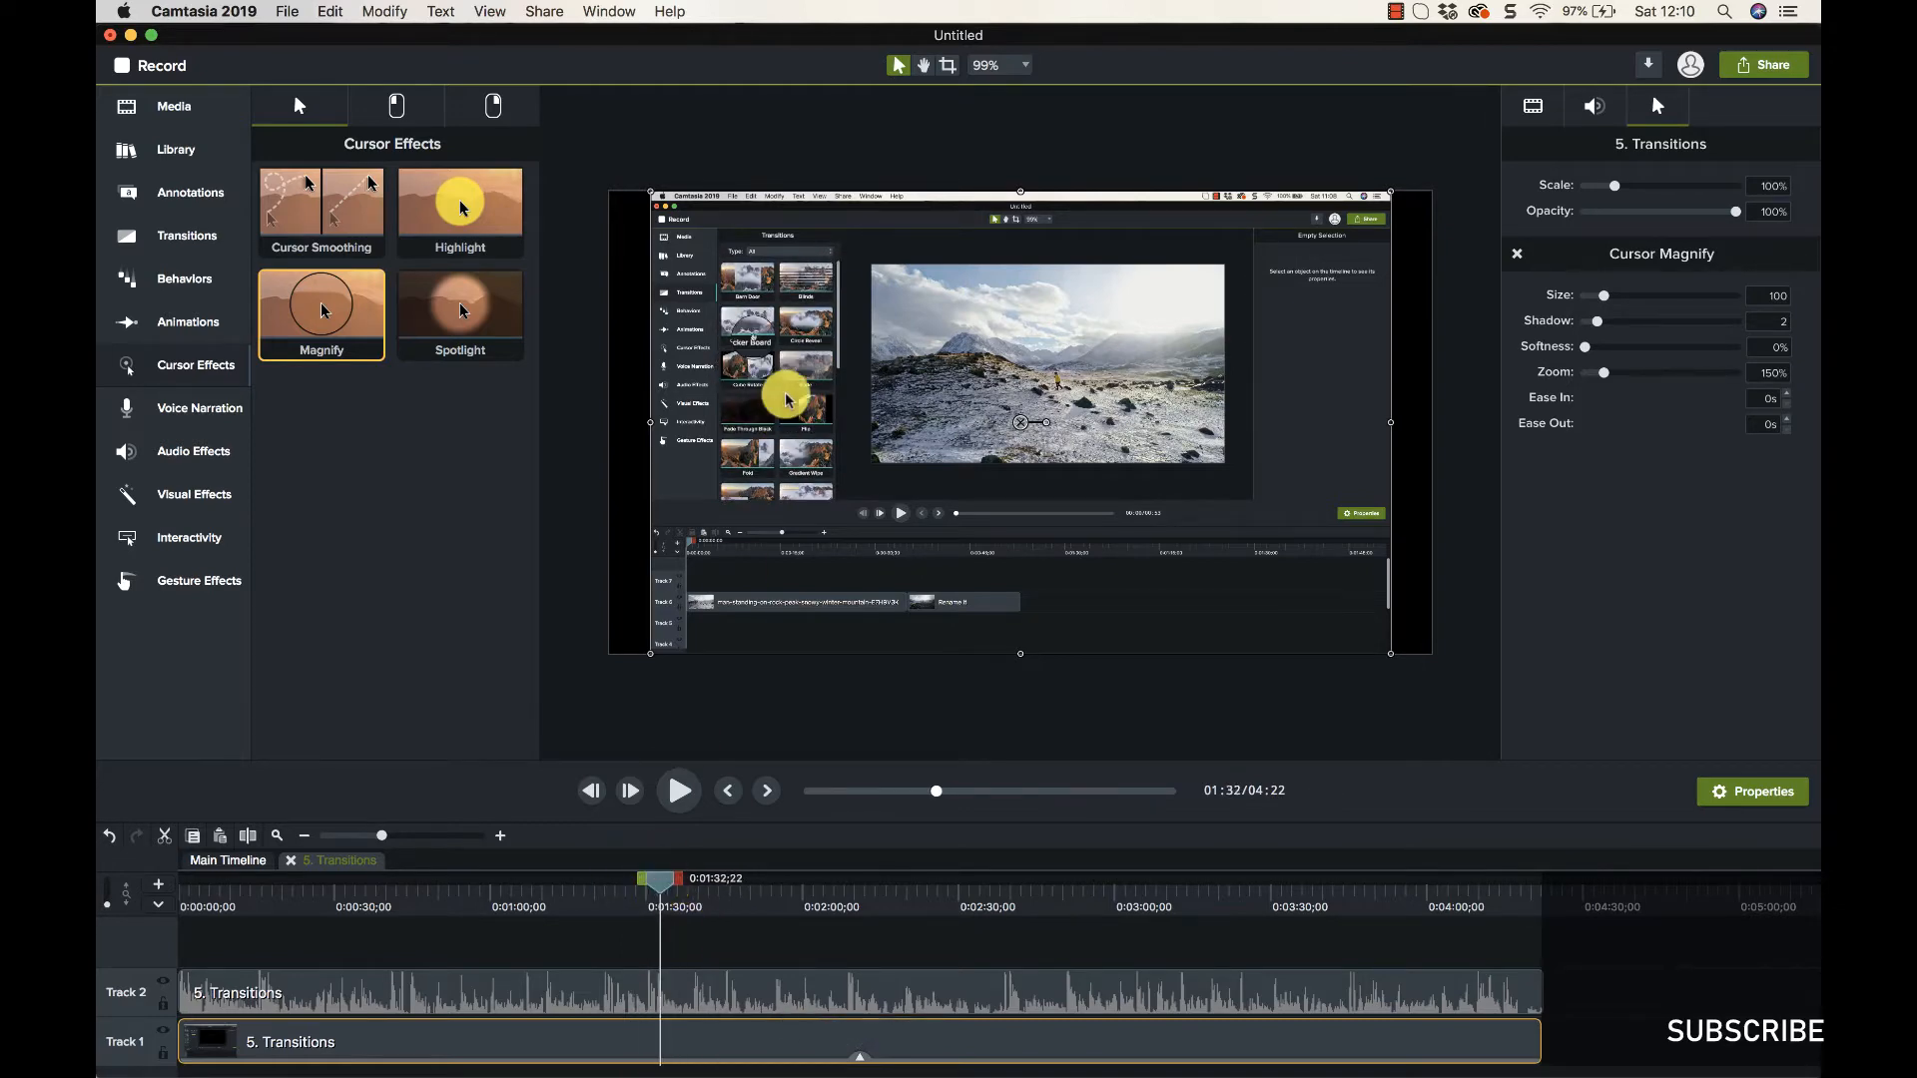
scroll(1019, 422, up, 5)
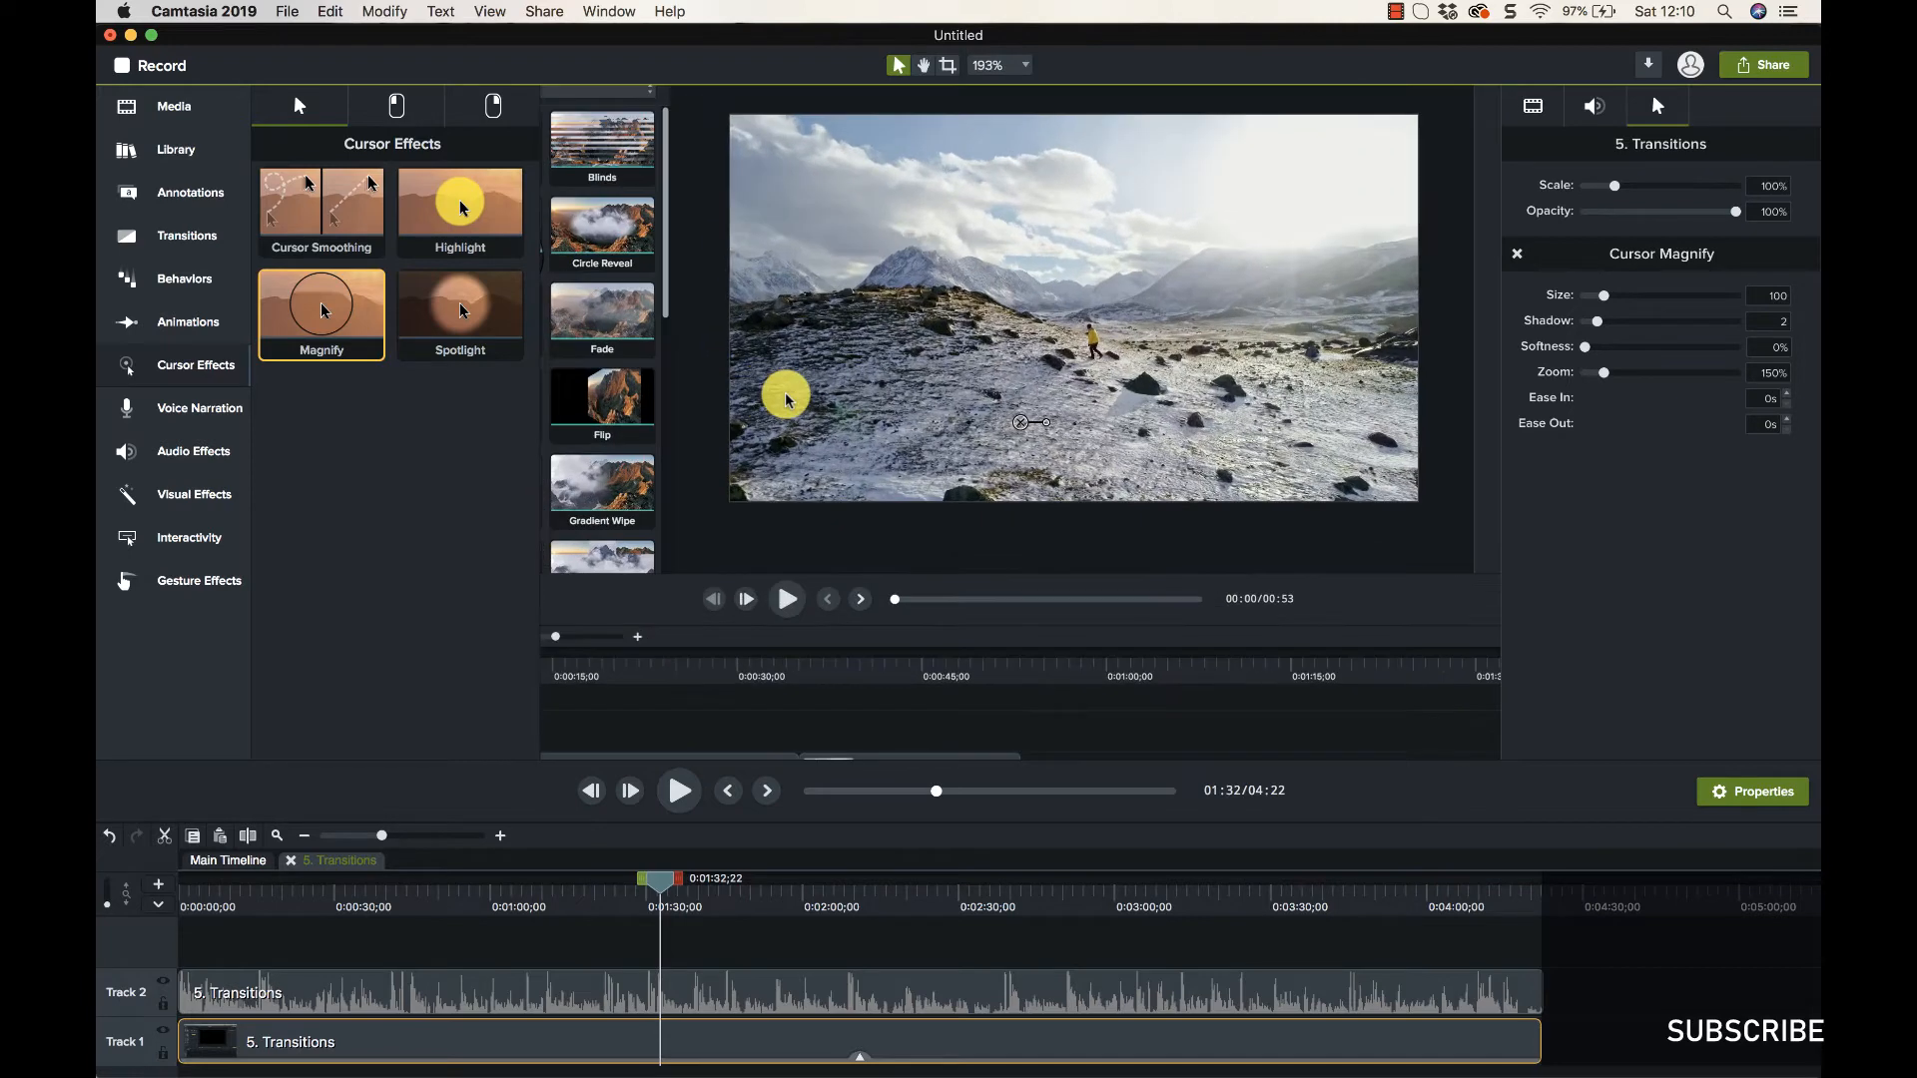
click(925, 64)
drag(775, 202, 1164, 411)
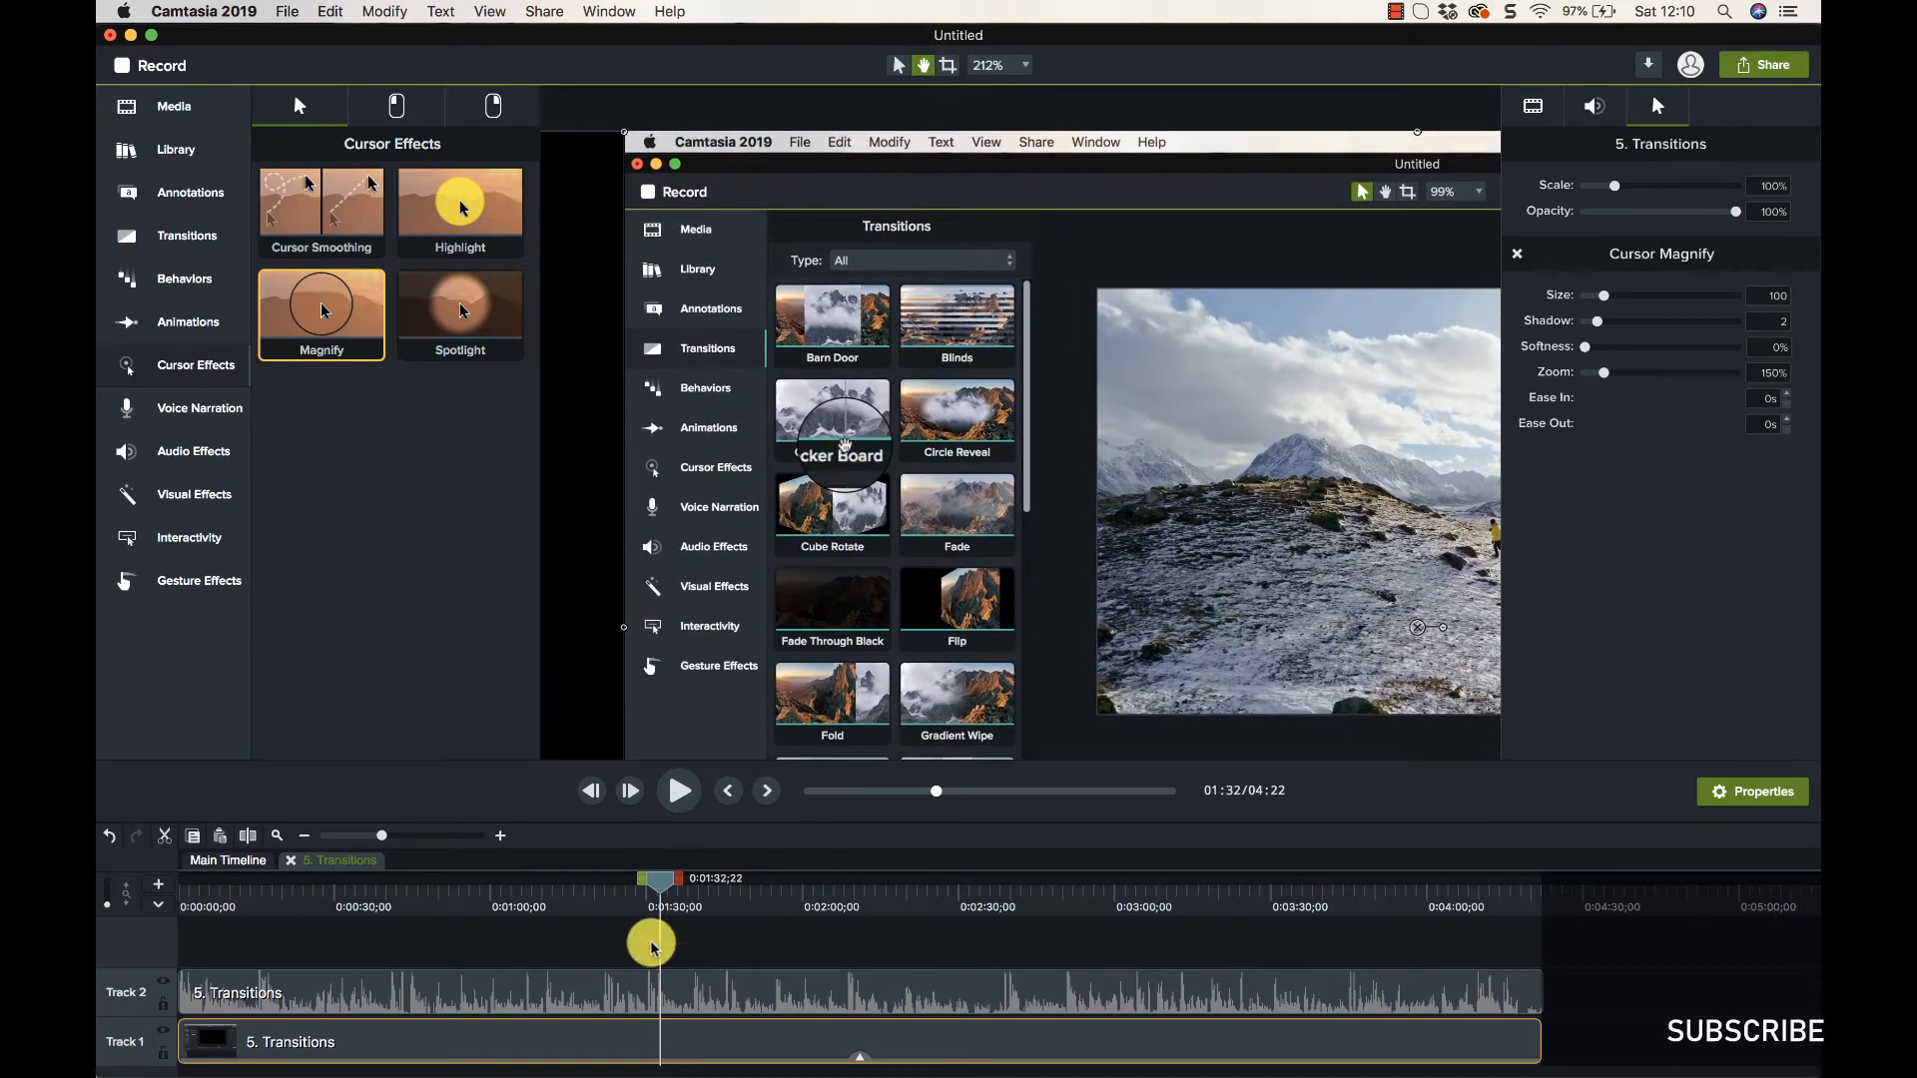
drag(660, 891, 692, 886)
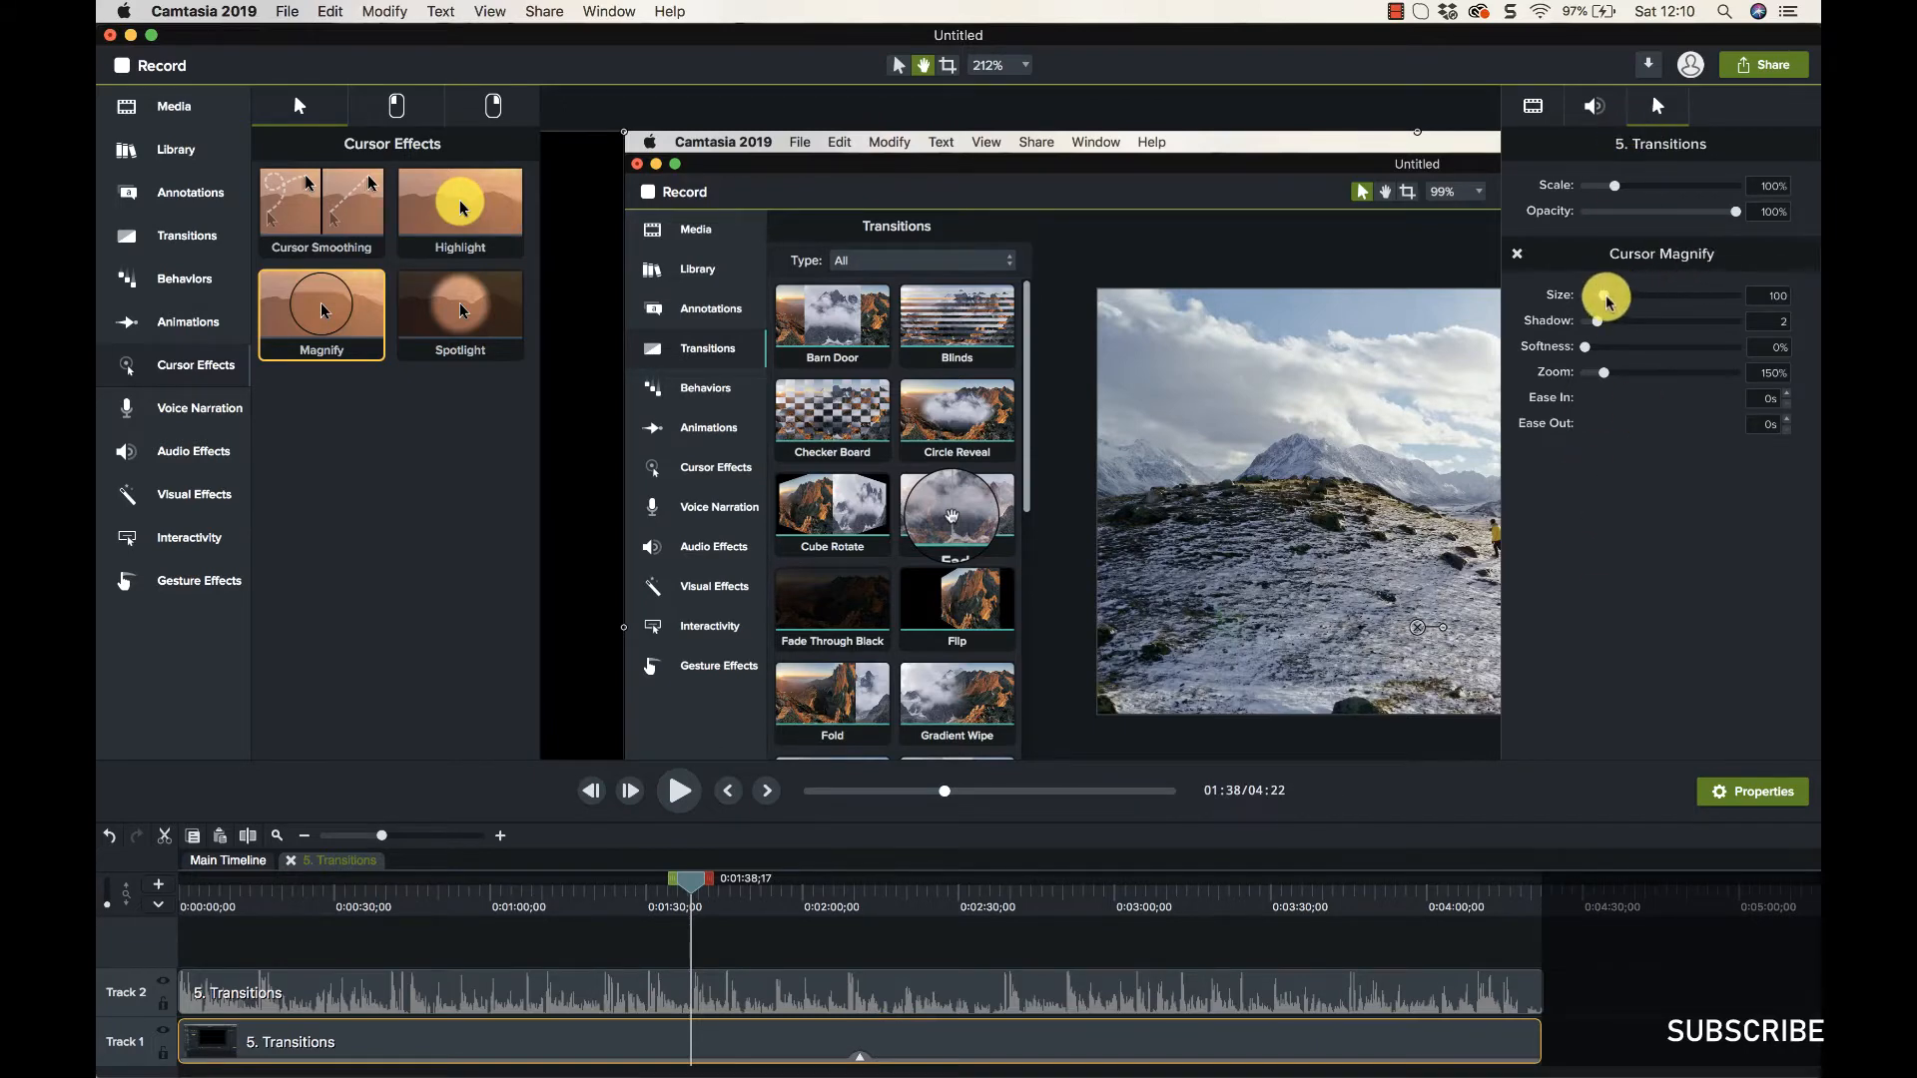
Set Cursor Magnify to size 348, shadow 7, softness 34% and zoom 343%, and preview it at about 0:01:39.
drag(1610, 302, 1675, 296)
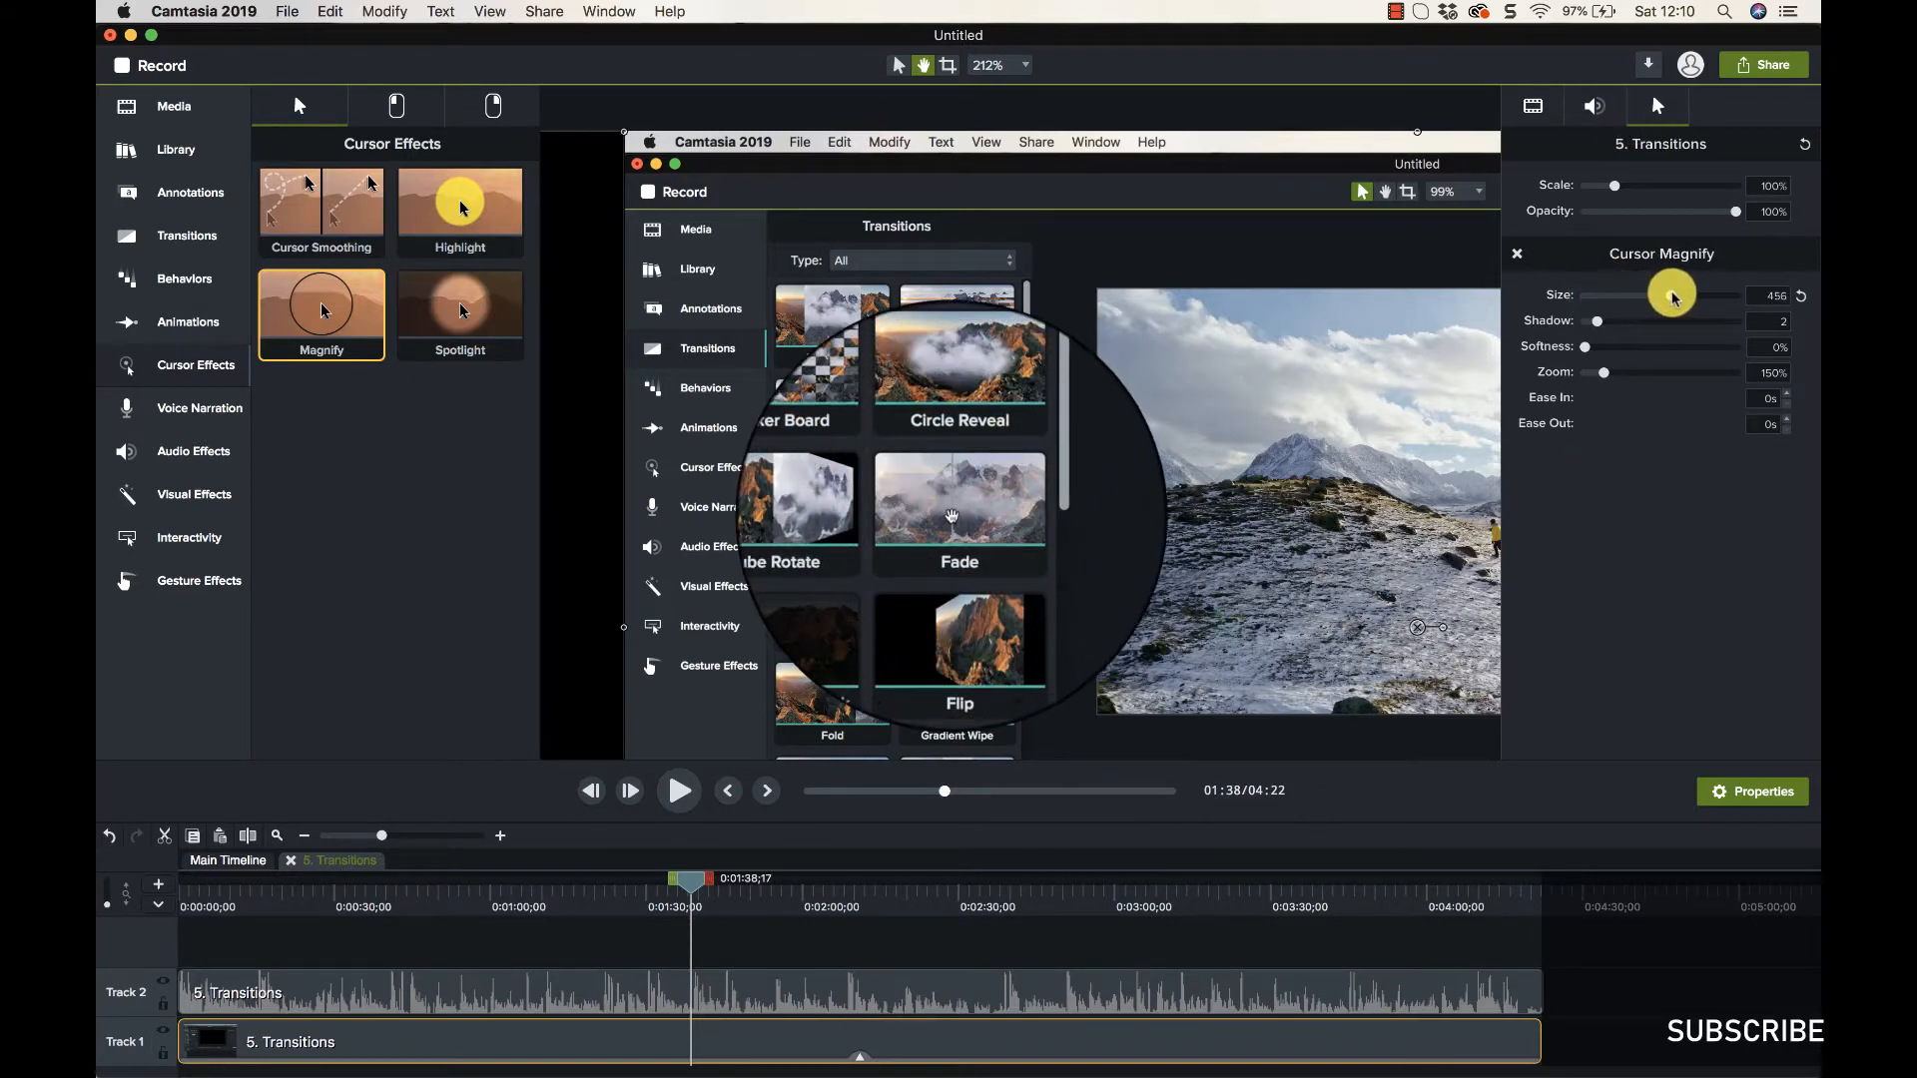
mouse_move(691, 879)
mouse_down()
mouse_move(664, 886)
mouse_move(721, 883)
mouse_up()
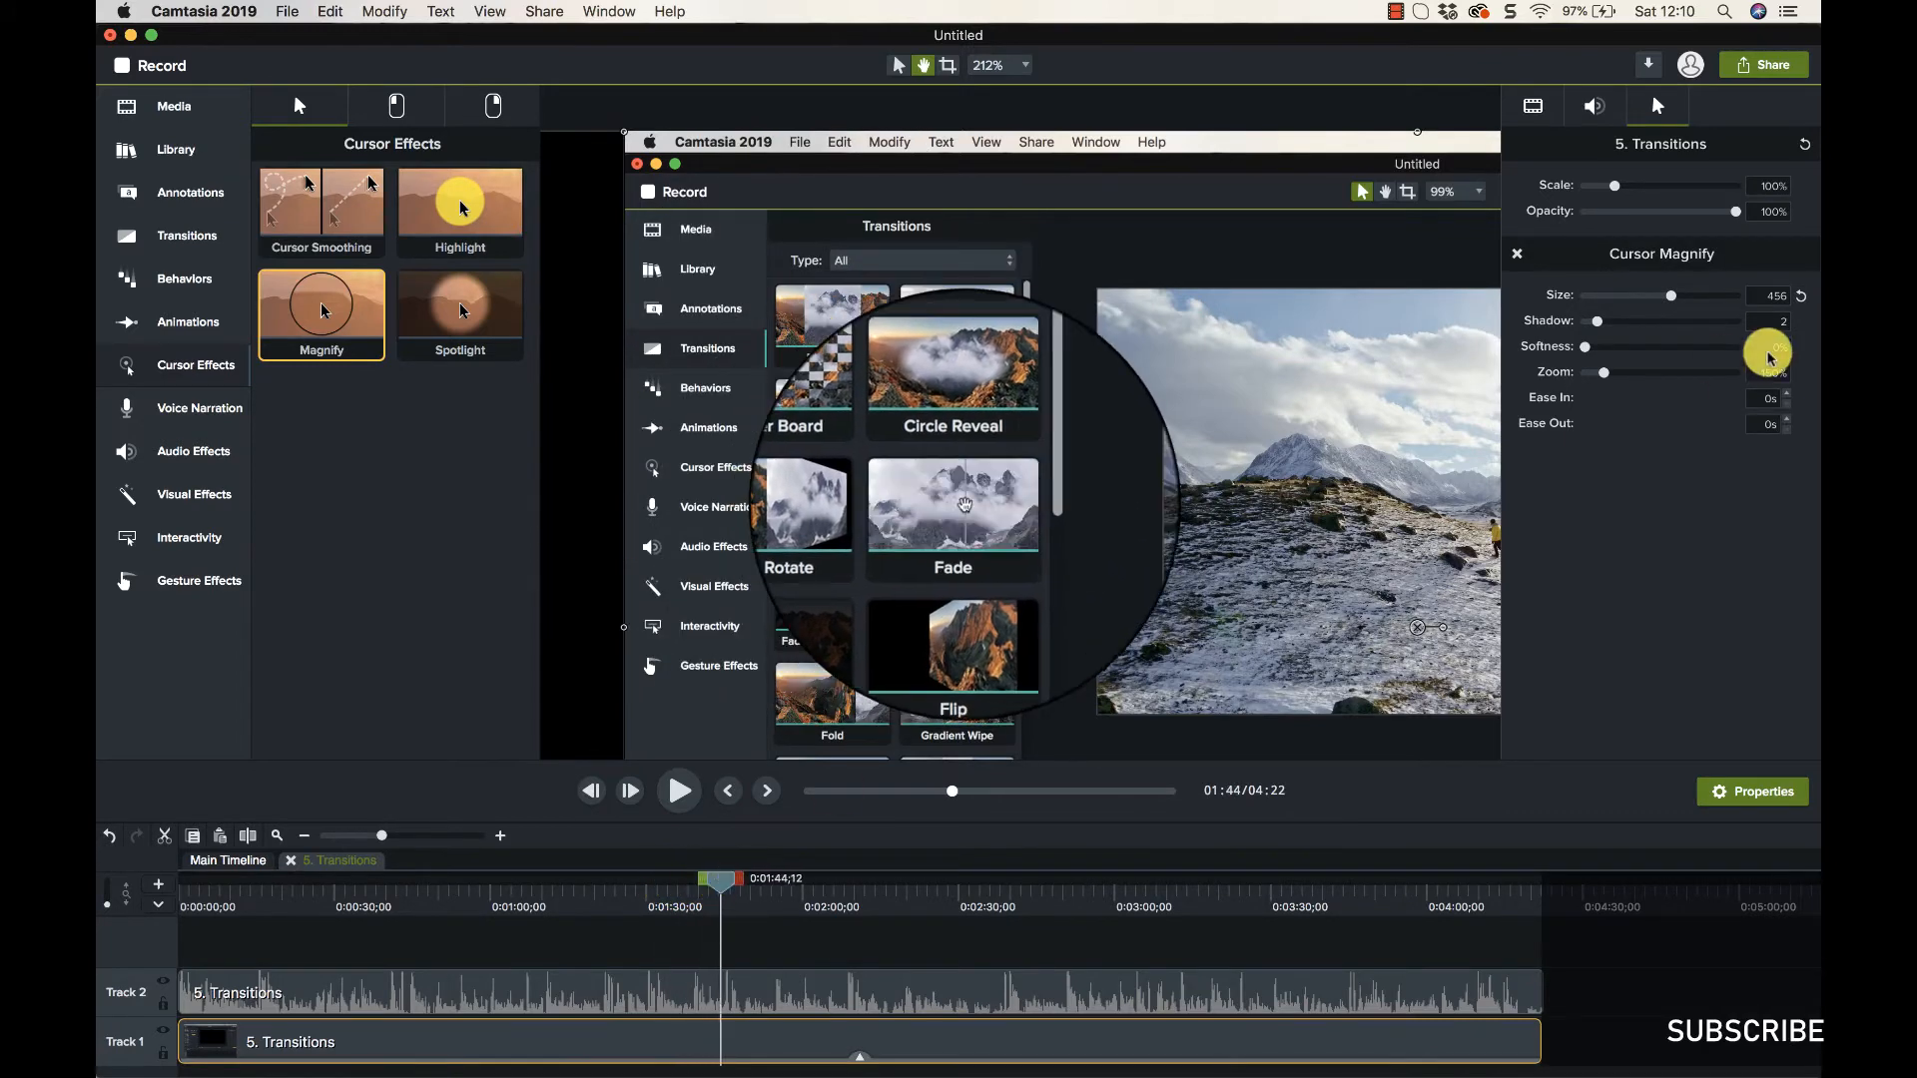
drag(1664, 299, 1678, 375)
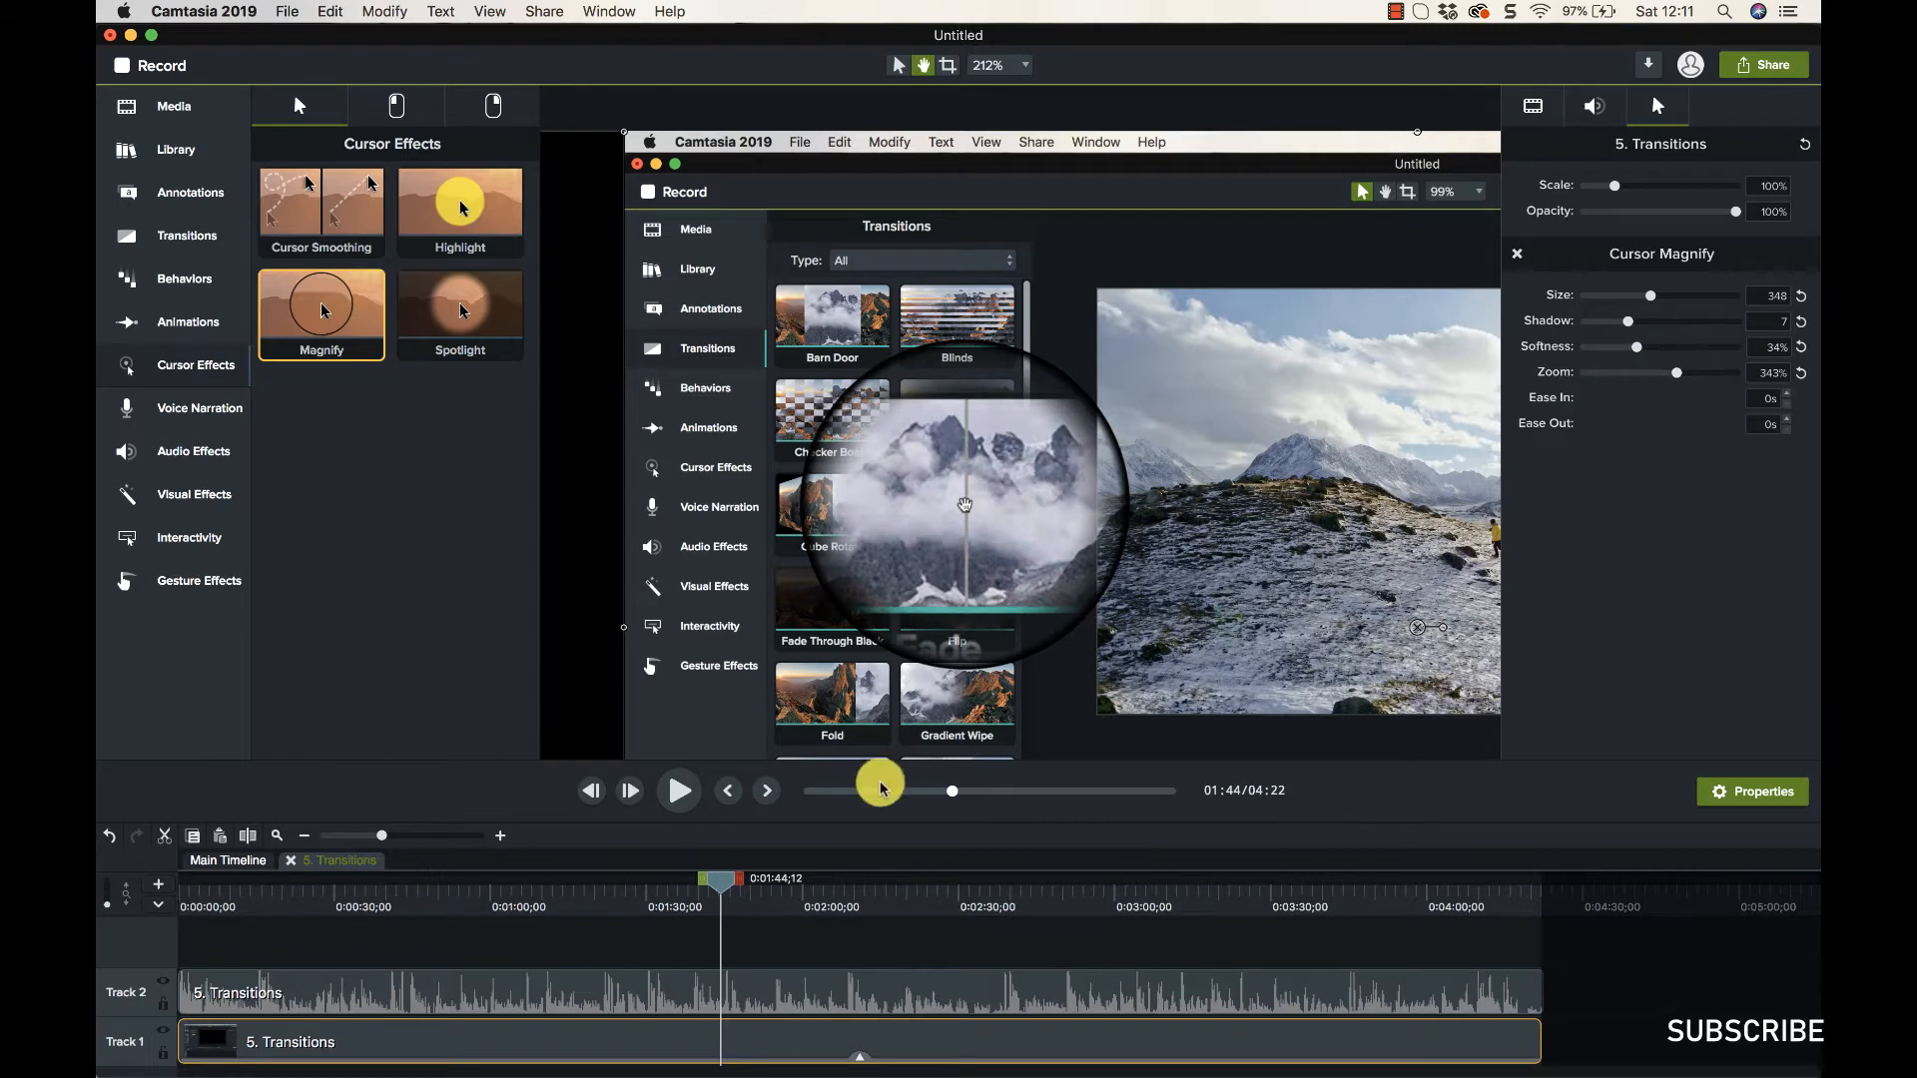
mouse_move(716, 883)
mouse_down()
mouse_move(655, 878)
mouse_move(687, 887)
mouse_up()
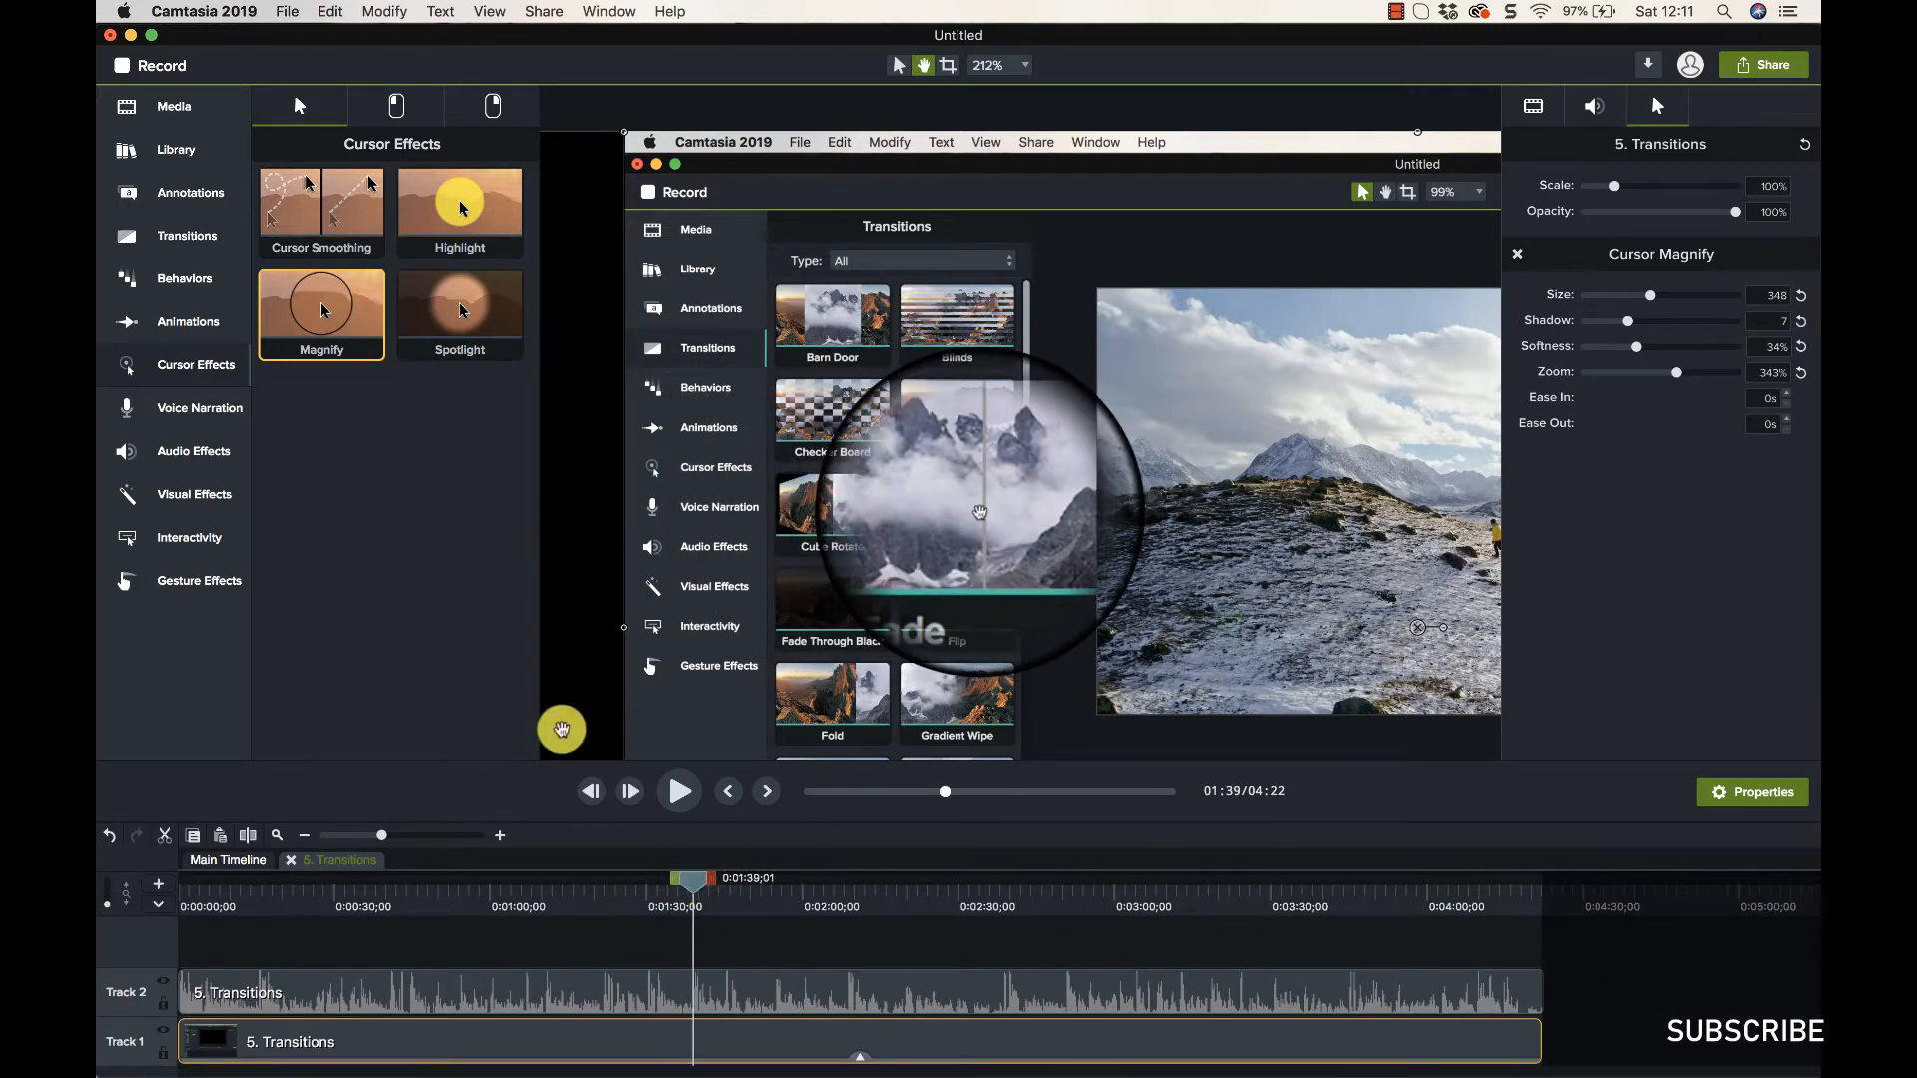
Expand the Track 1 clip's effects and remove the Cursor Magnify effect.
click(859, 1055)
click(861, 1054)
right_click(859, 1056)
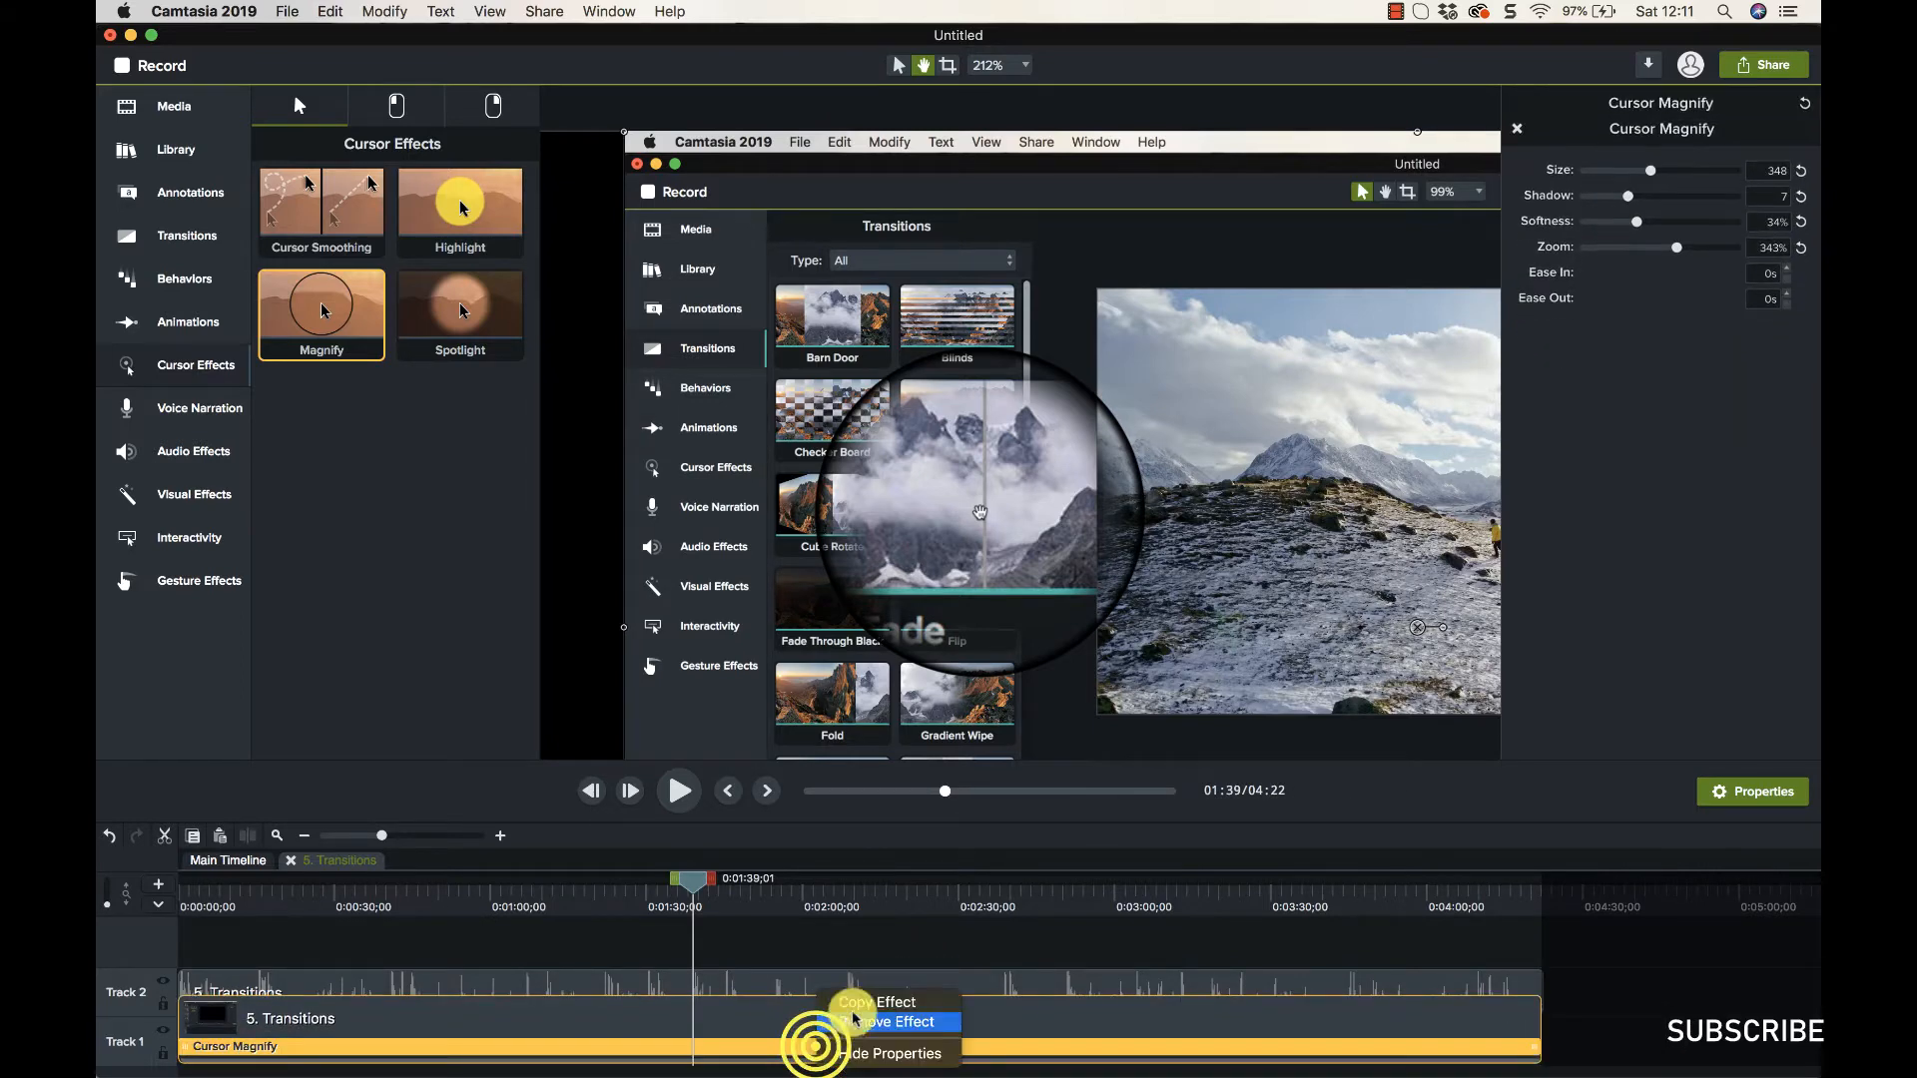
click(878, 1023)
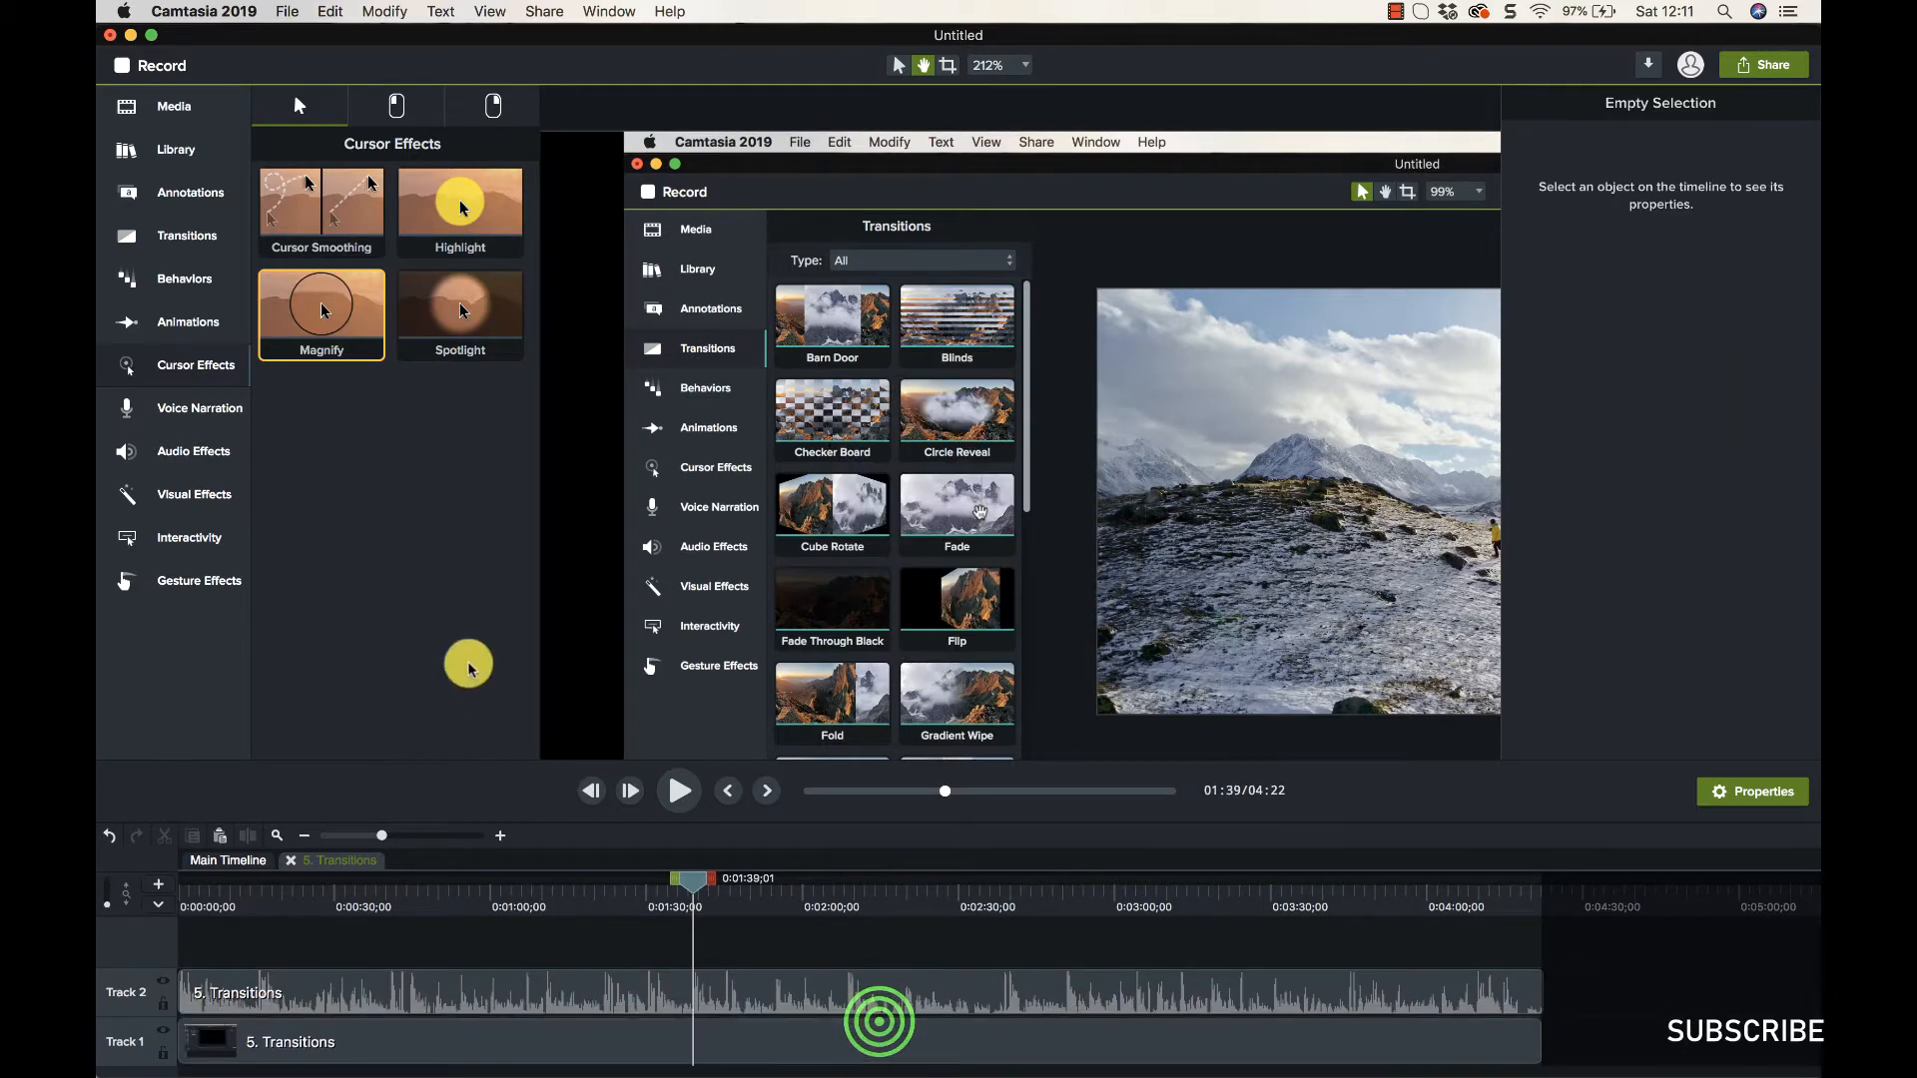
Apply the Spotlight cursor effect to the Track 1 clip, expand its effects and preview it at about 0:01:32.
drag(459, 310, 506, 1037)
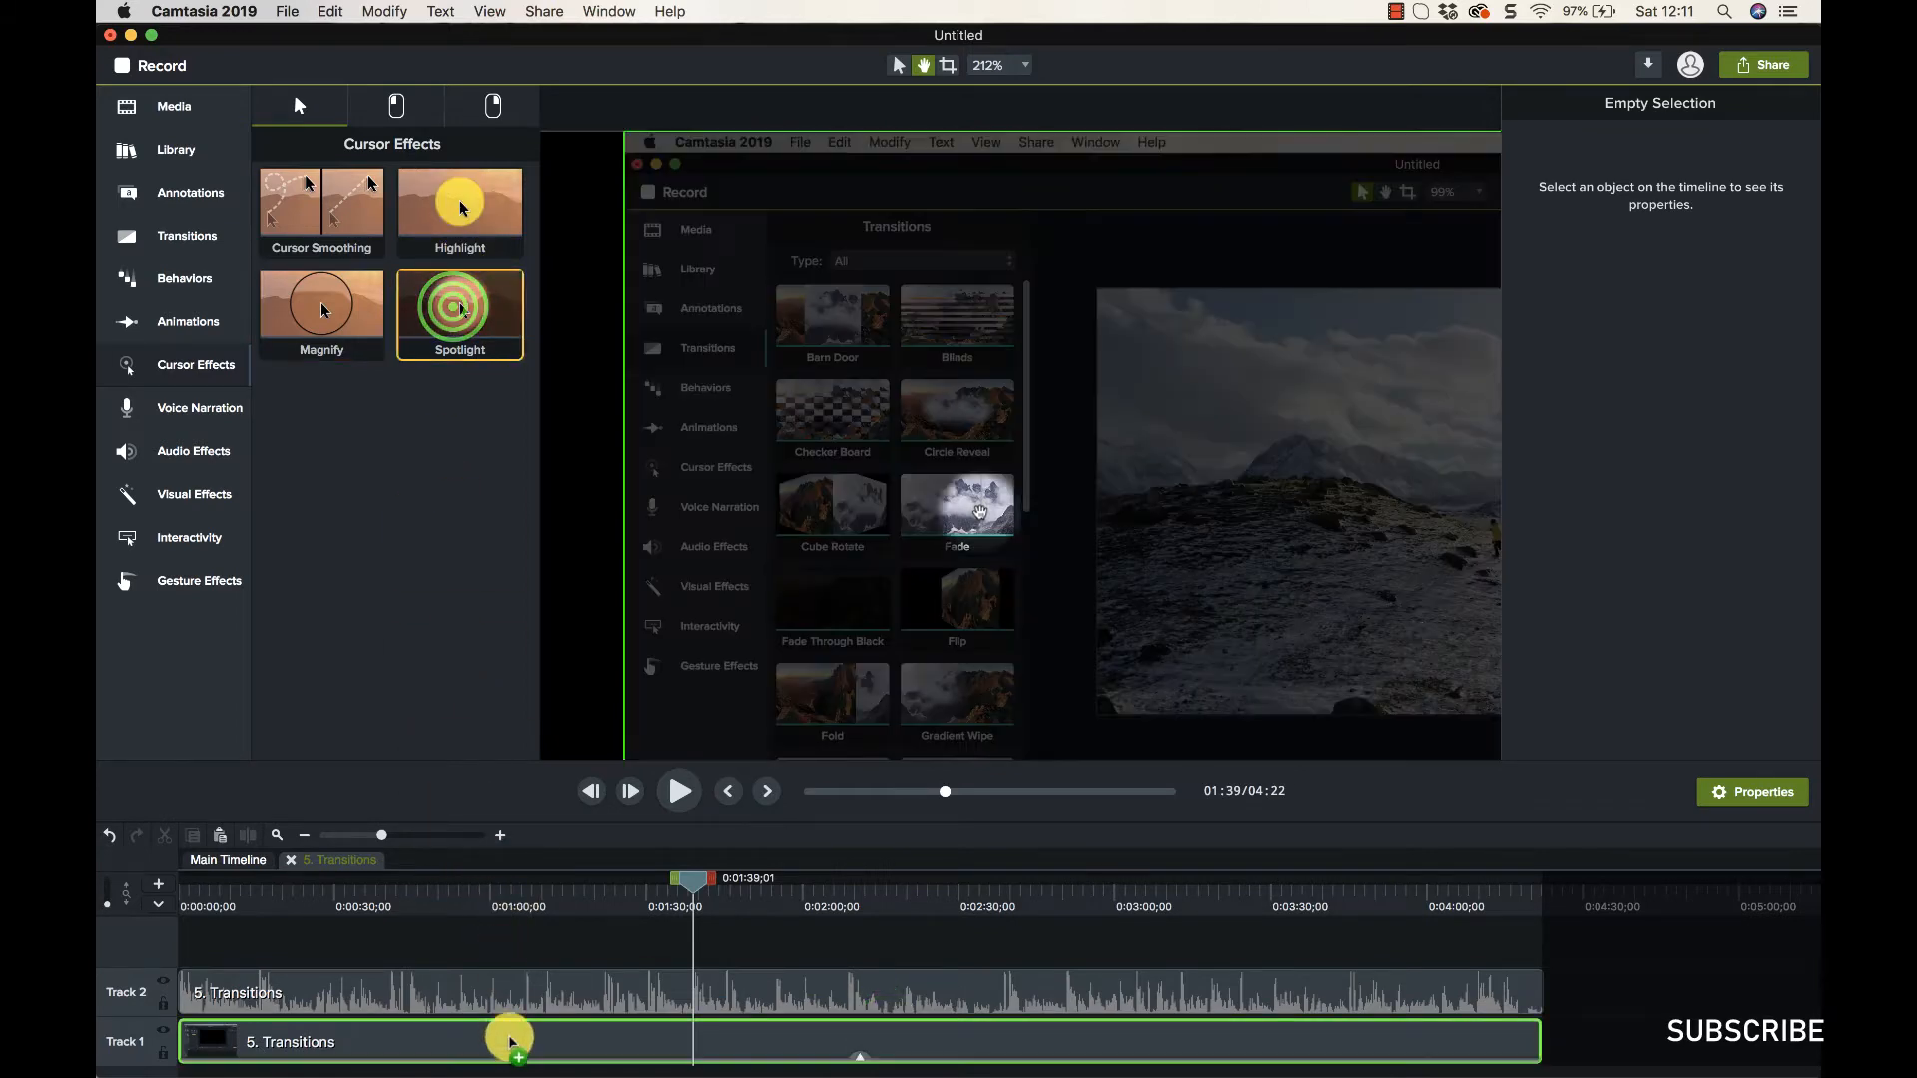
drag(696, 890, 740, 885)
click(863, 1062)
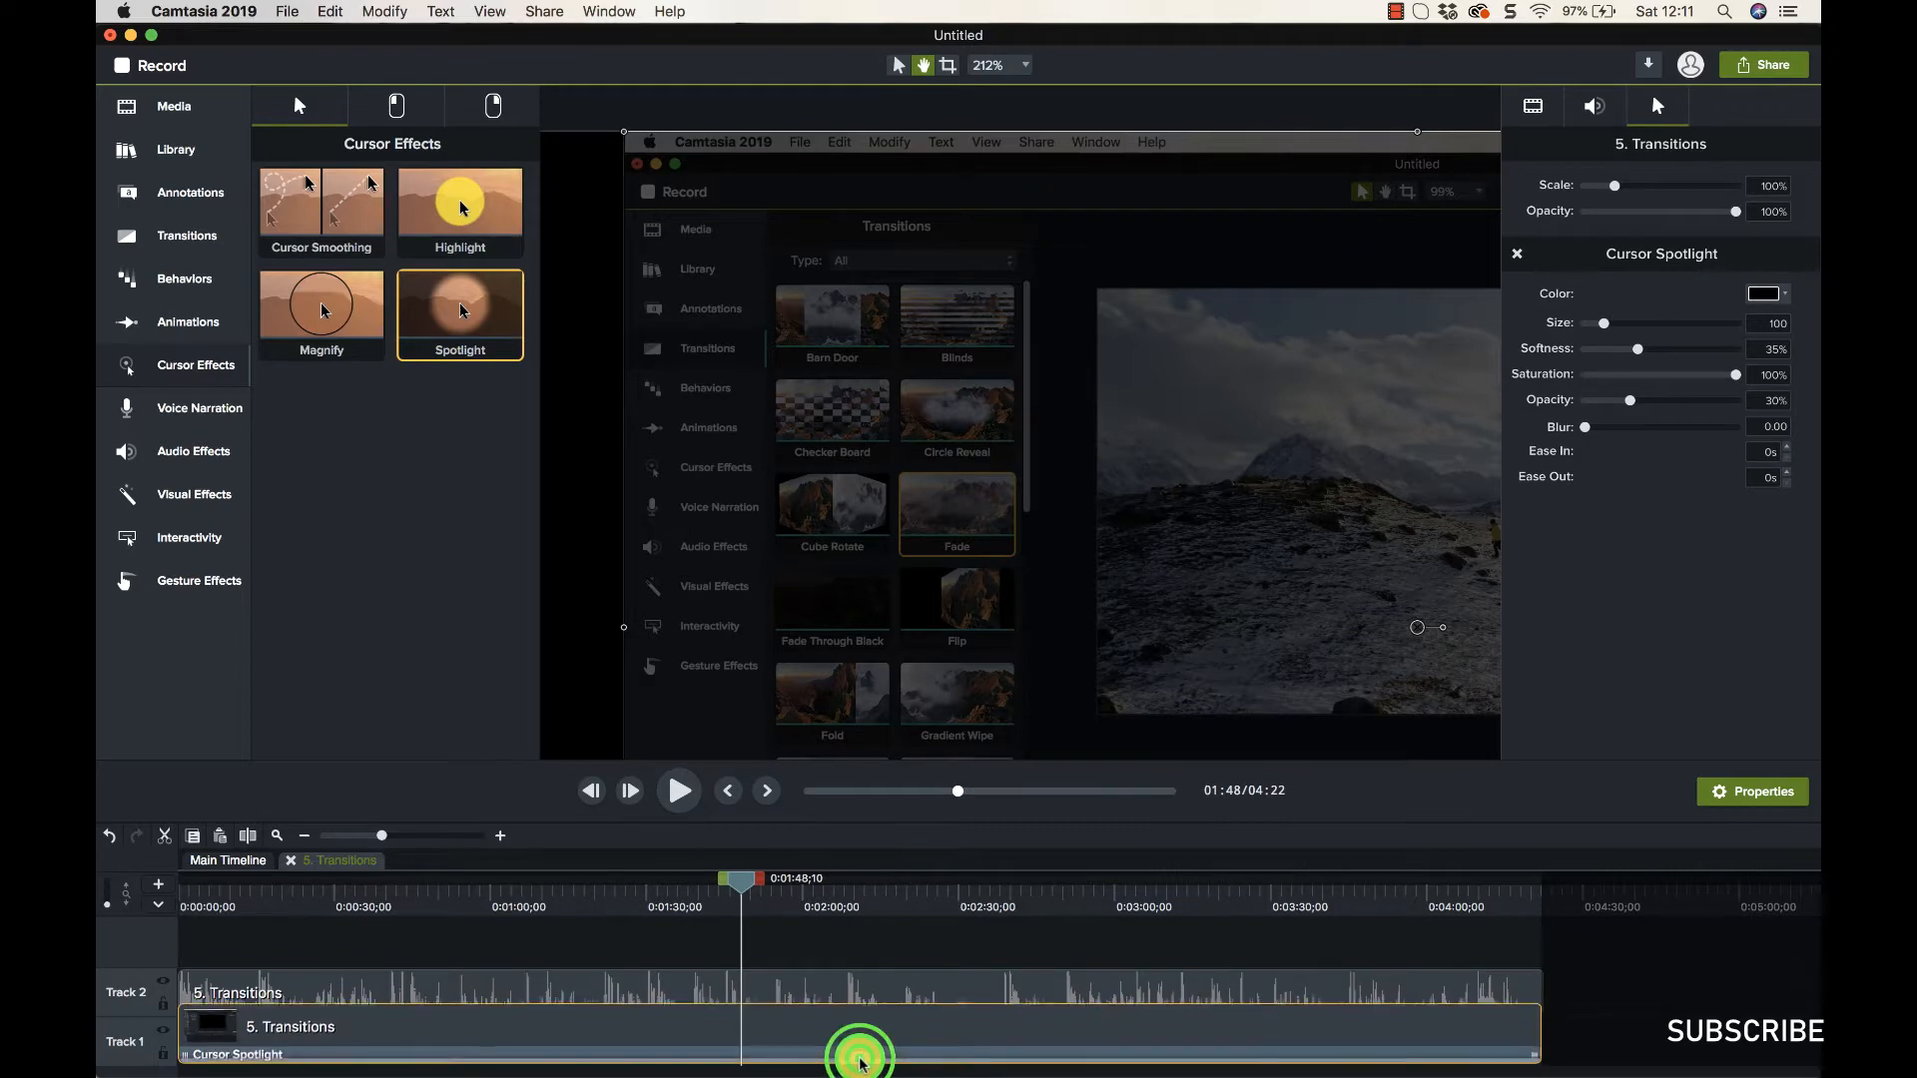
drag(736, 885, 654, 887)
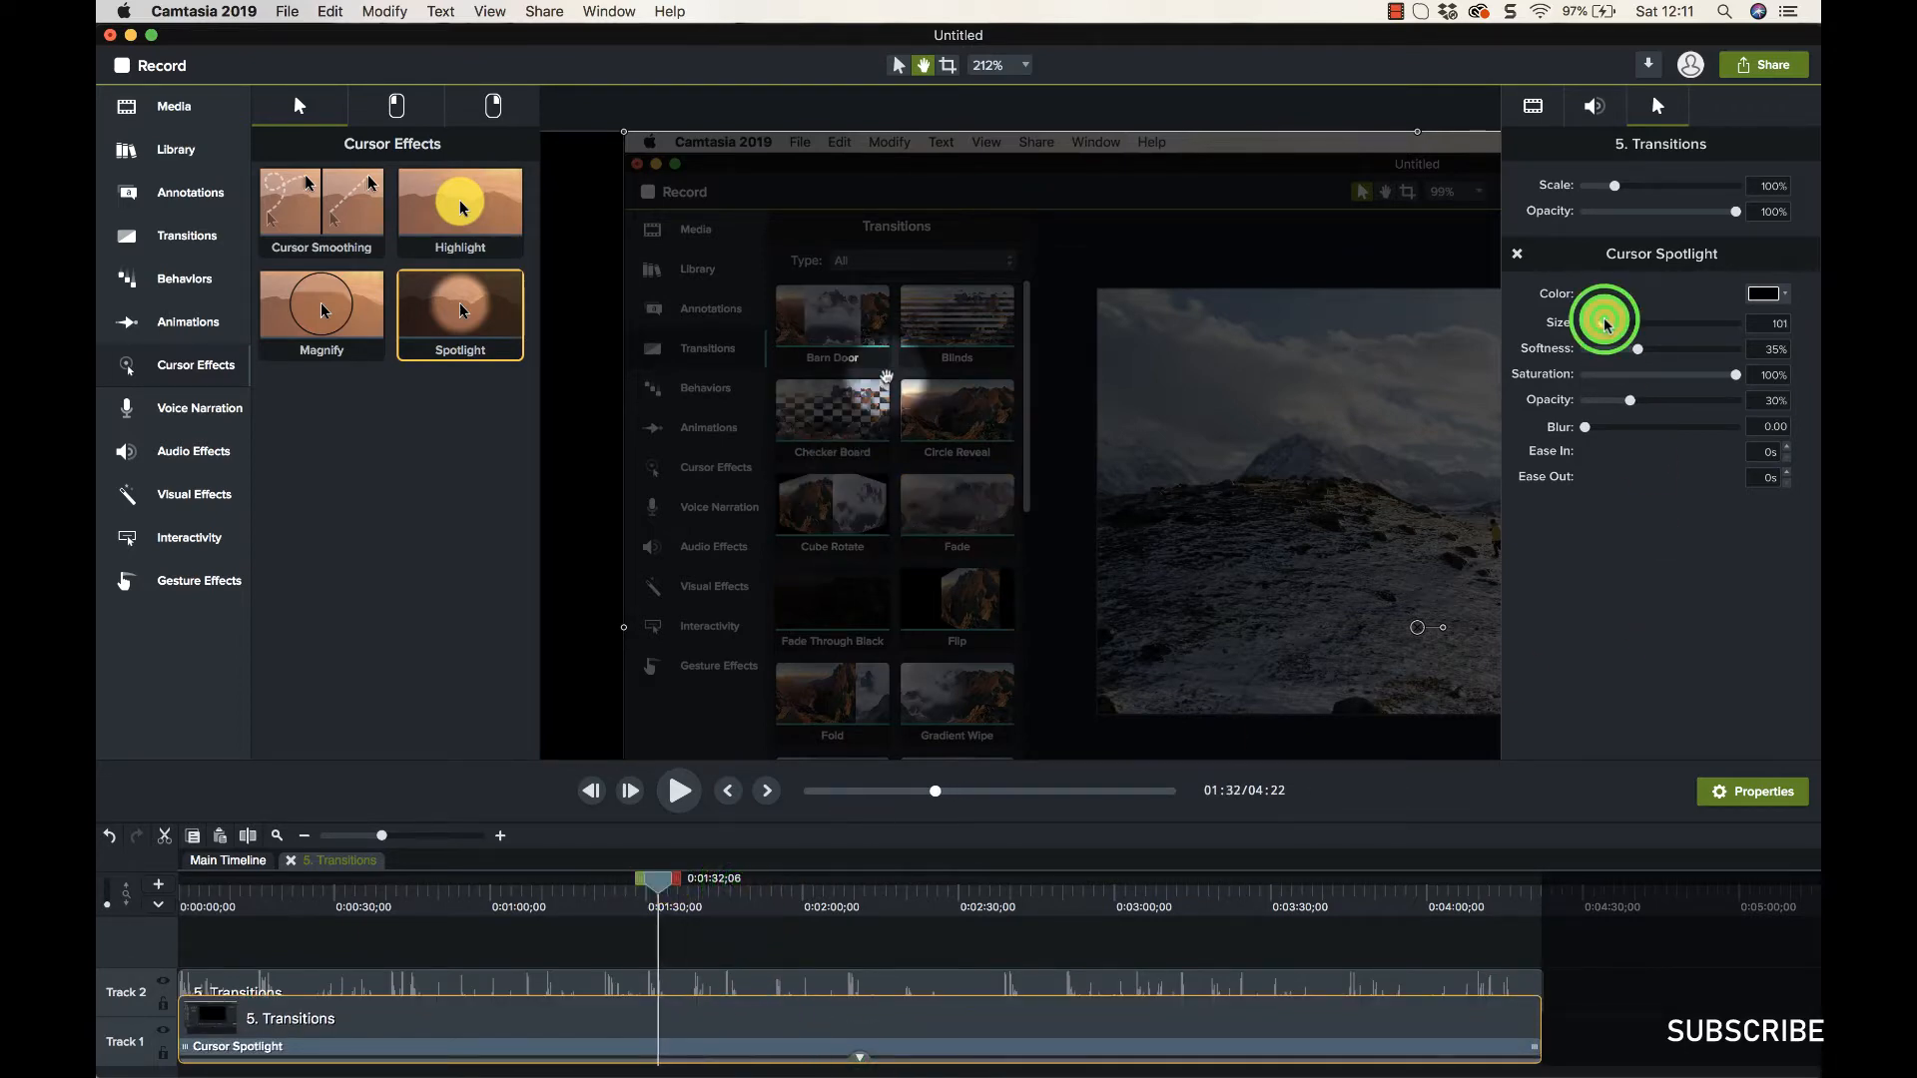
Set the Cursor Spotlight size to 240 and scrub back to 0:01:29;04 to preview it.
drag(1608, 324, 1630, 323)
click(659, 882)
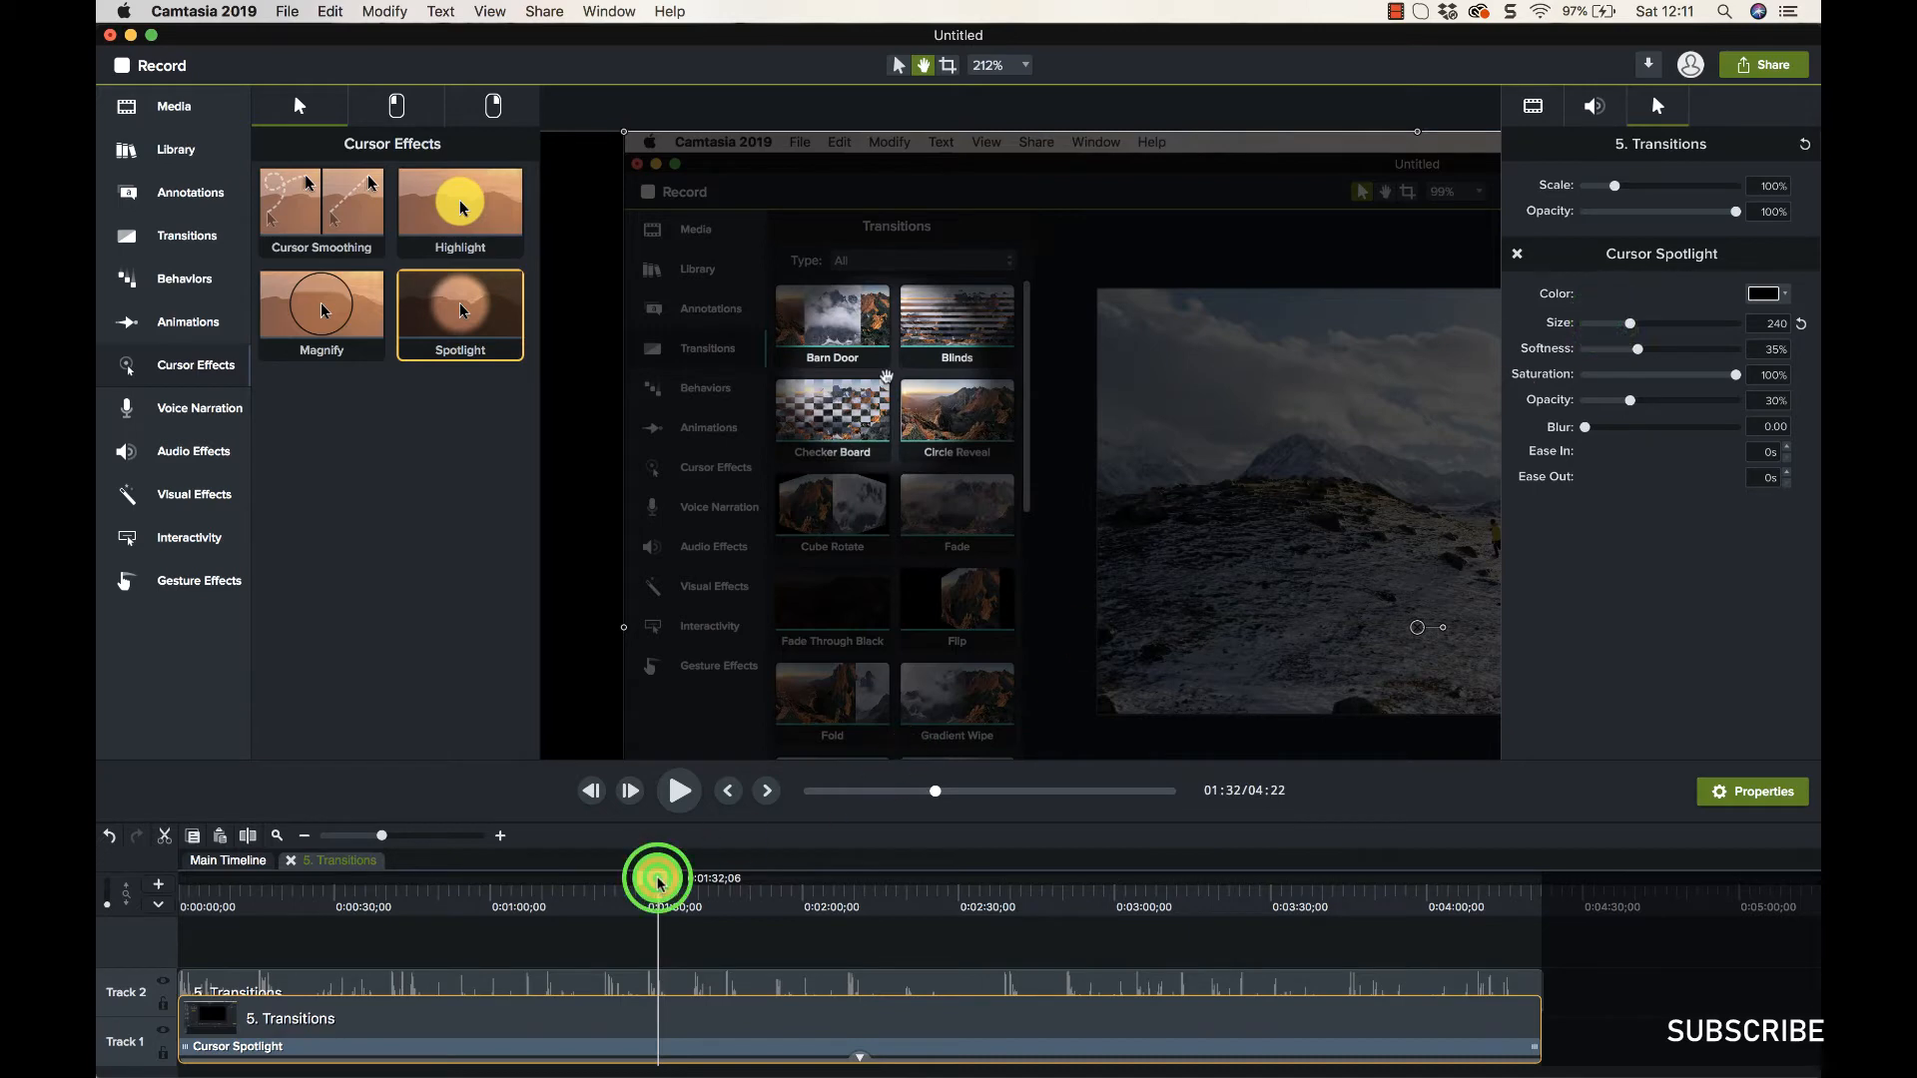
mouse_move(659, 881)
mouse_down()
mouse_move(613, 881)
mouse_move(642, 886)
mouse_up()
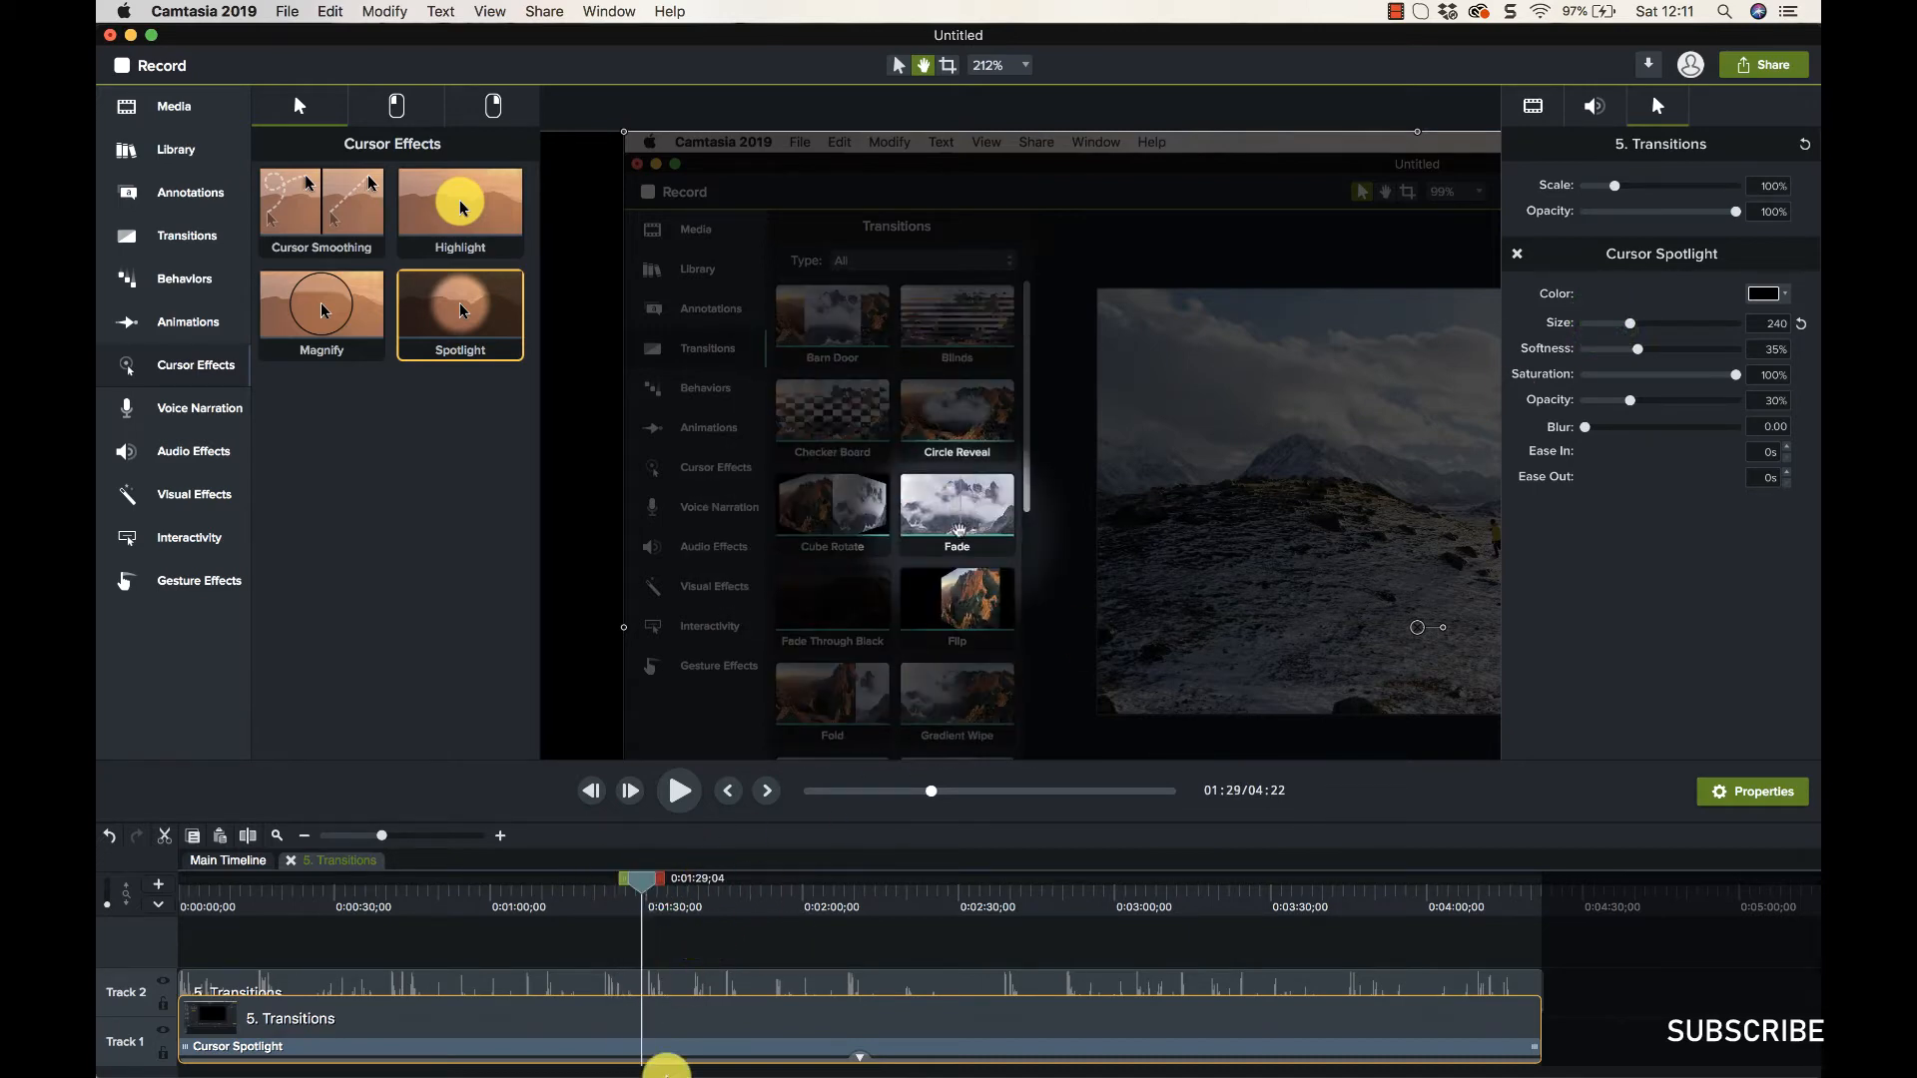
Remove the Cursor Spotlight effect from the Track 1 clip.
click(879, 1050)
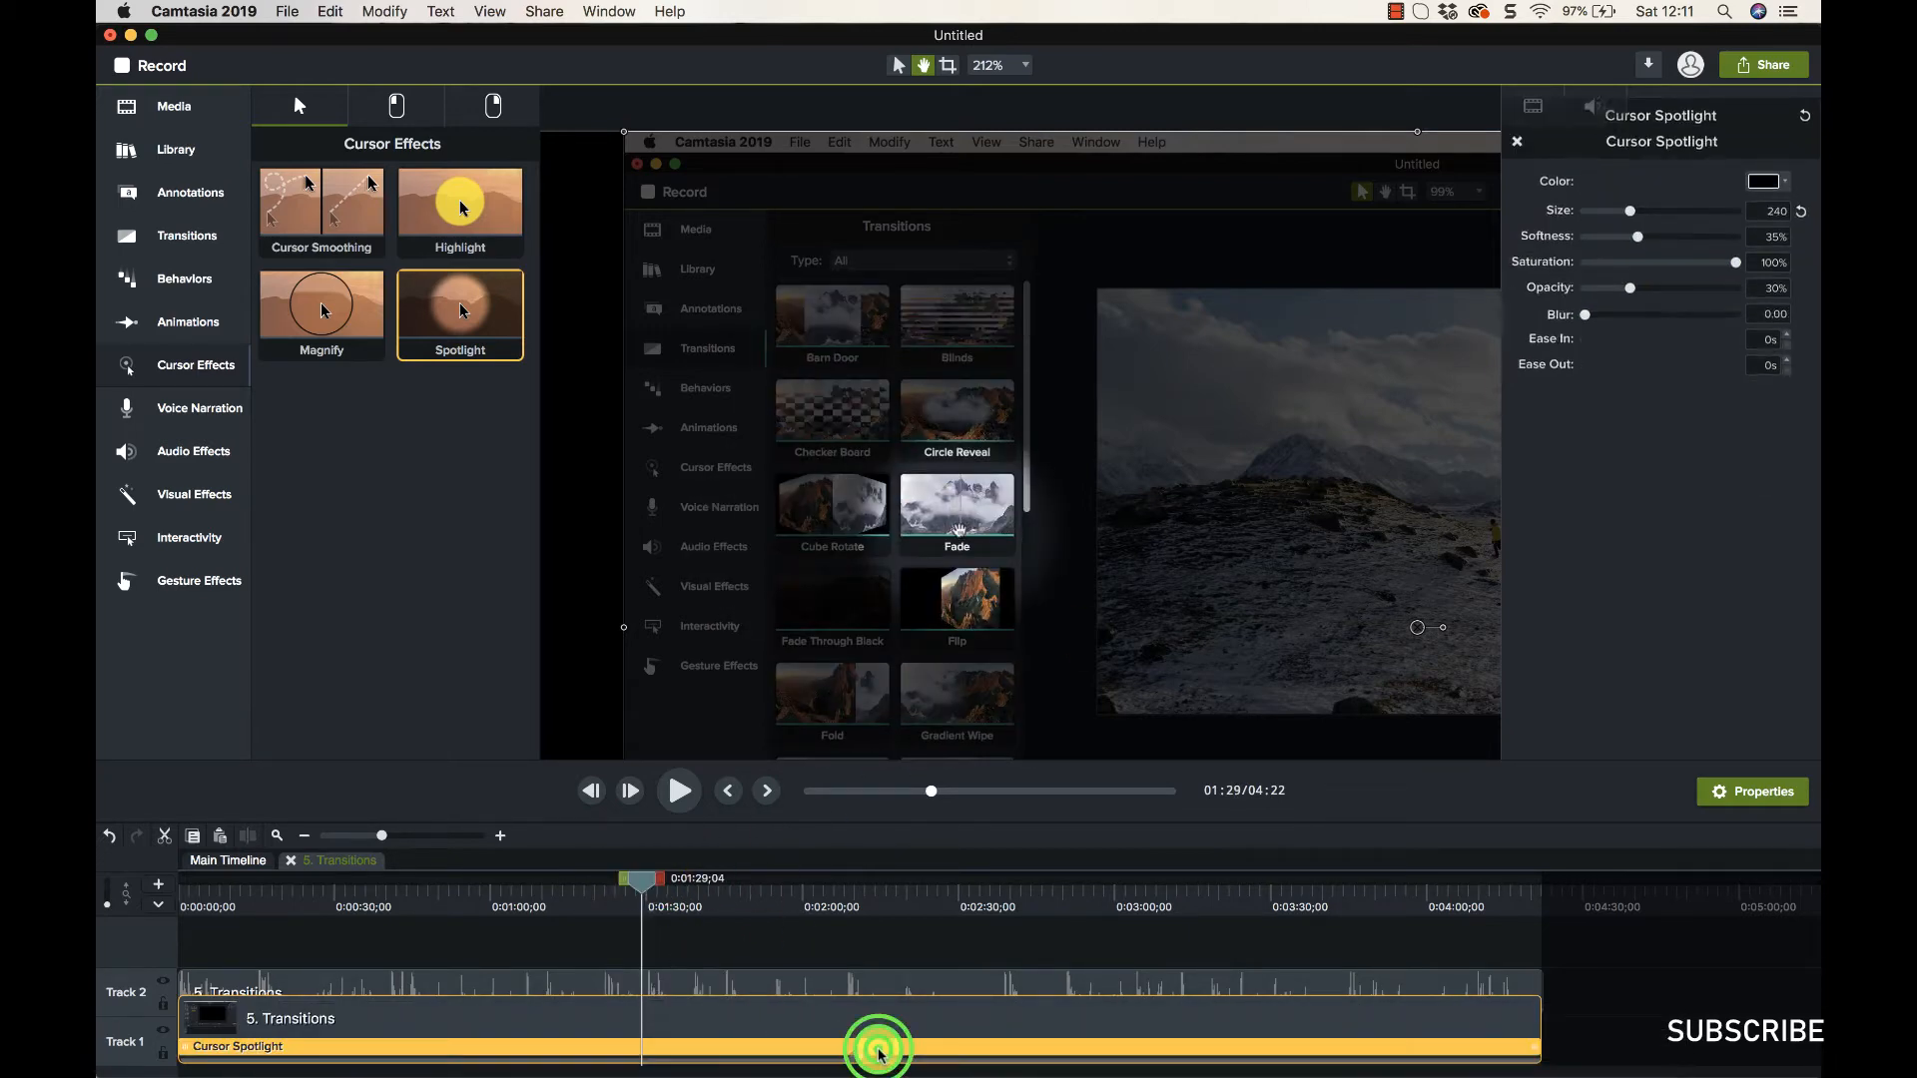
right_click(879, 1049)
click(920, 1022)
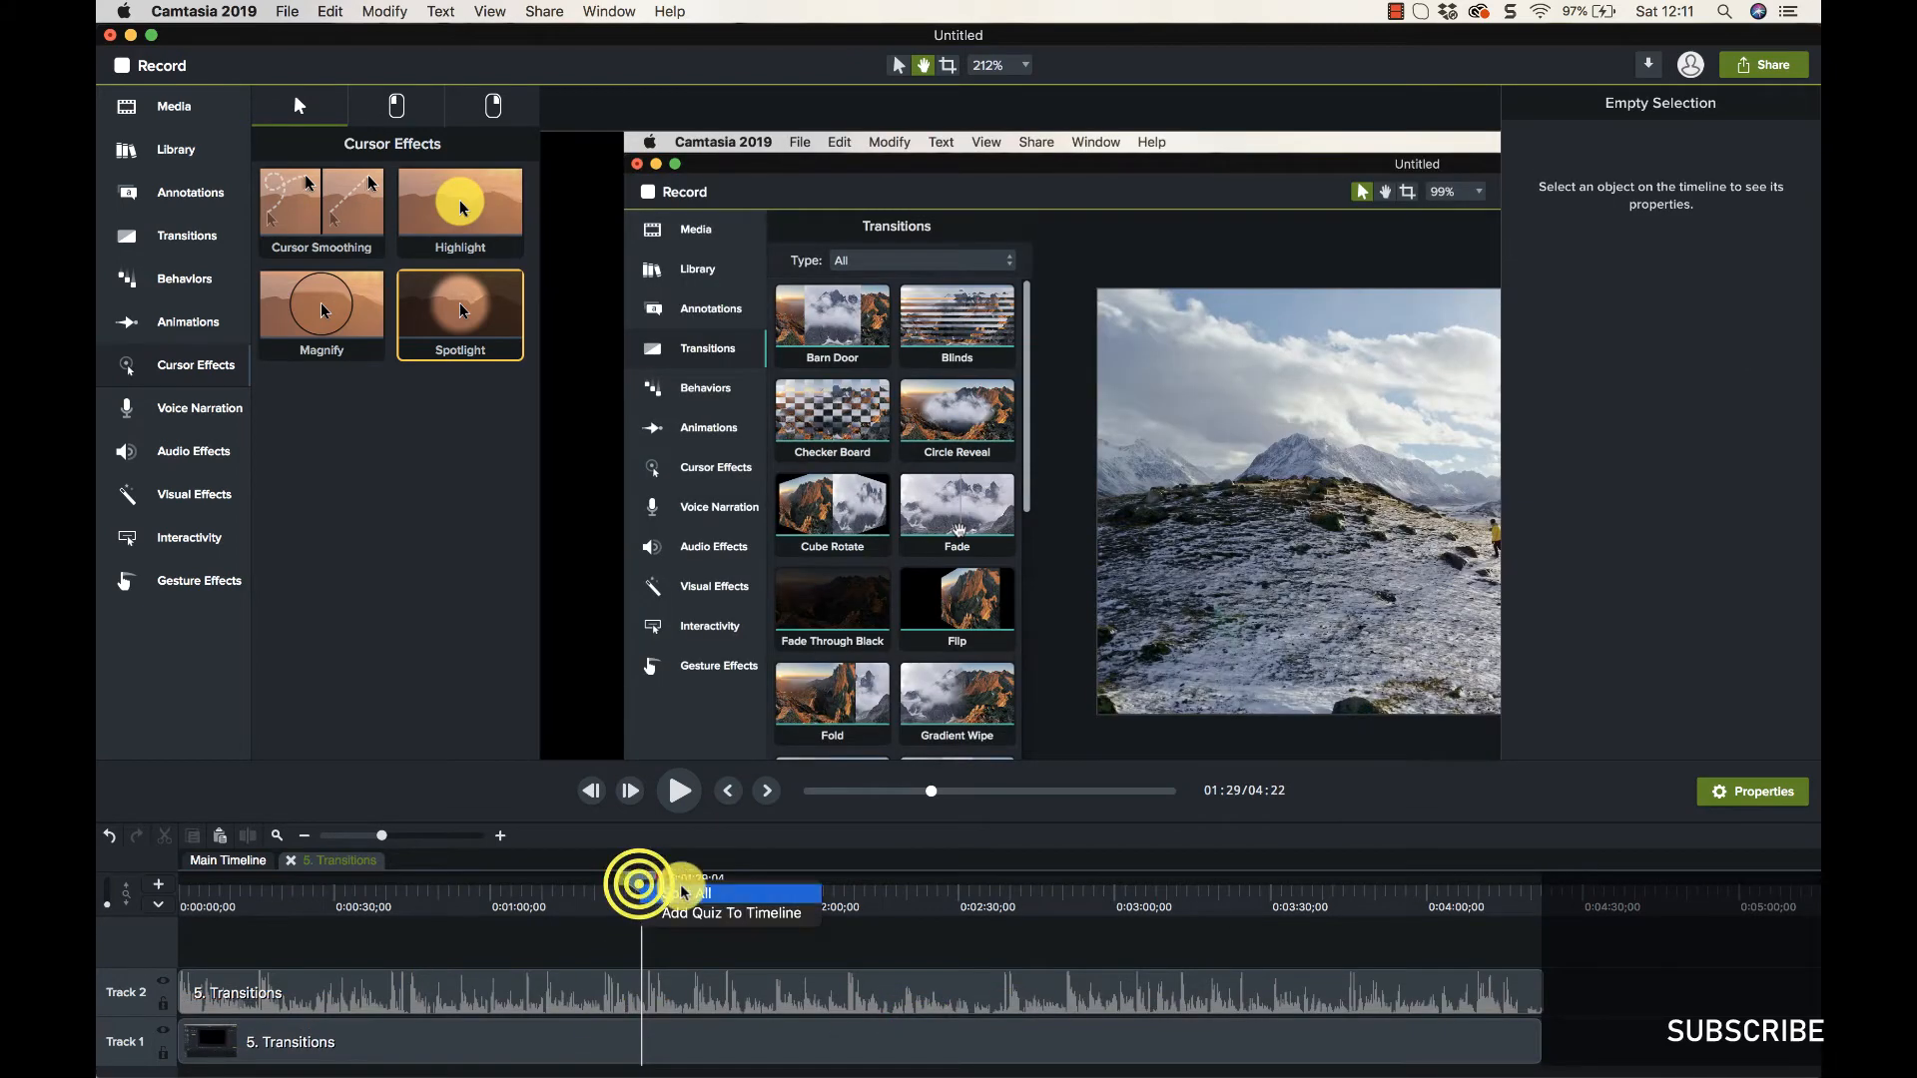
Split all tracks at 0:01:29;04 and apply the Highlight cursor effect to the first Track 1 segment.
key(s)
click(616, 1047)
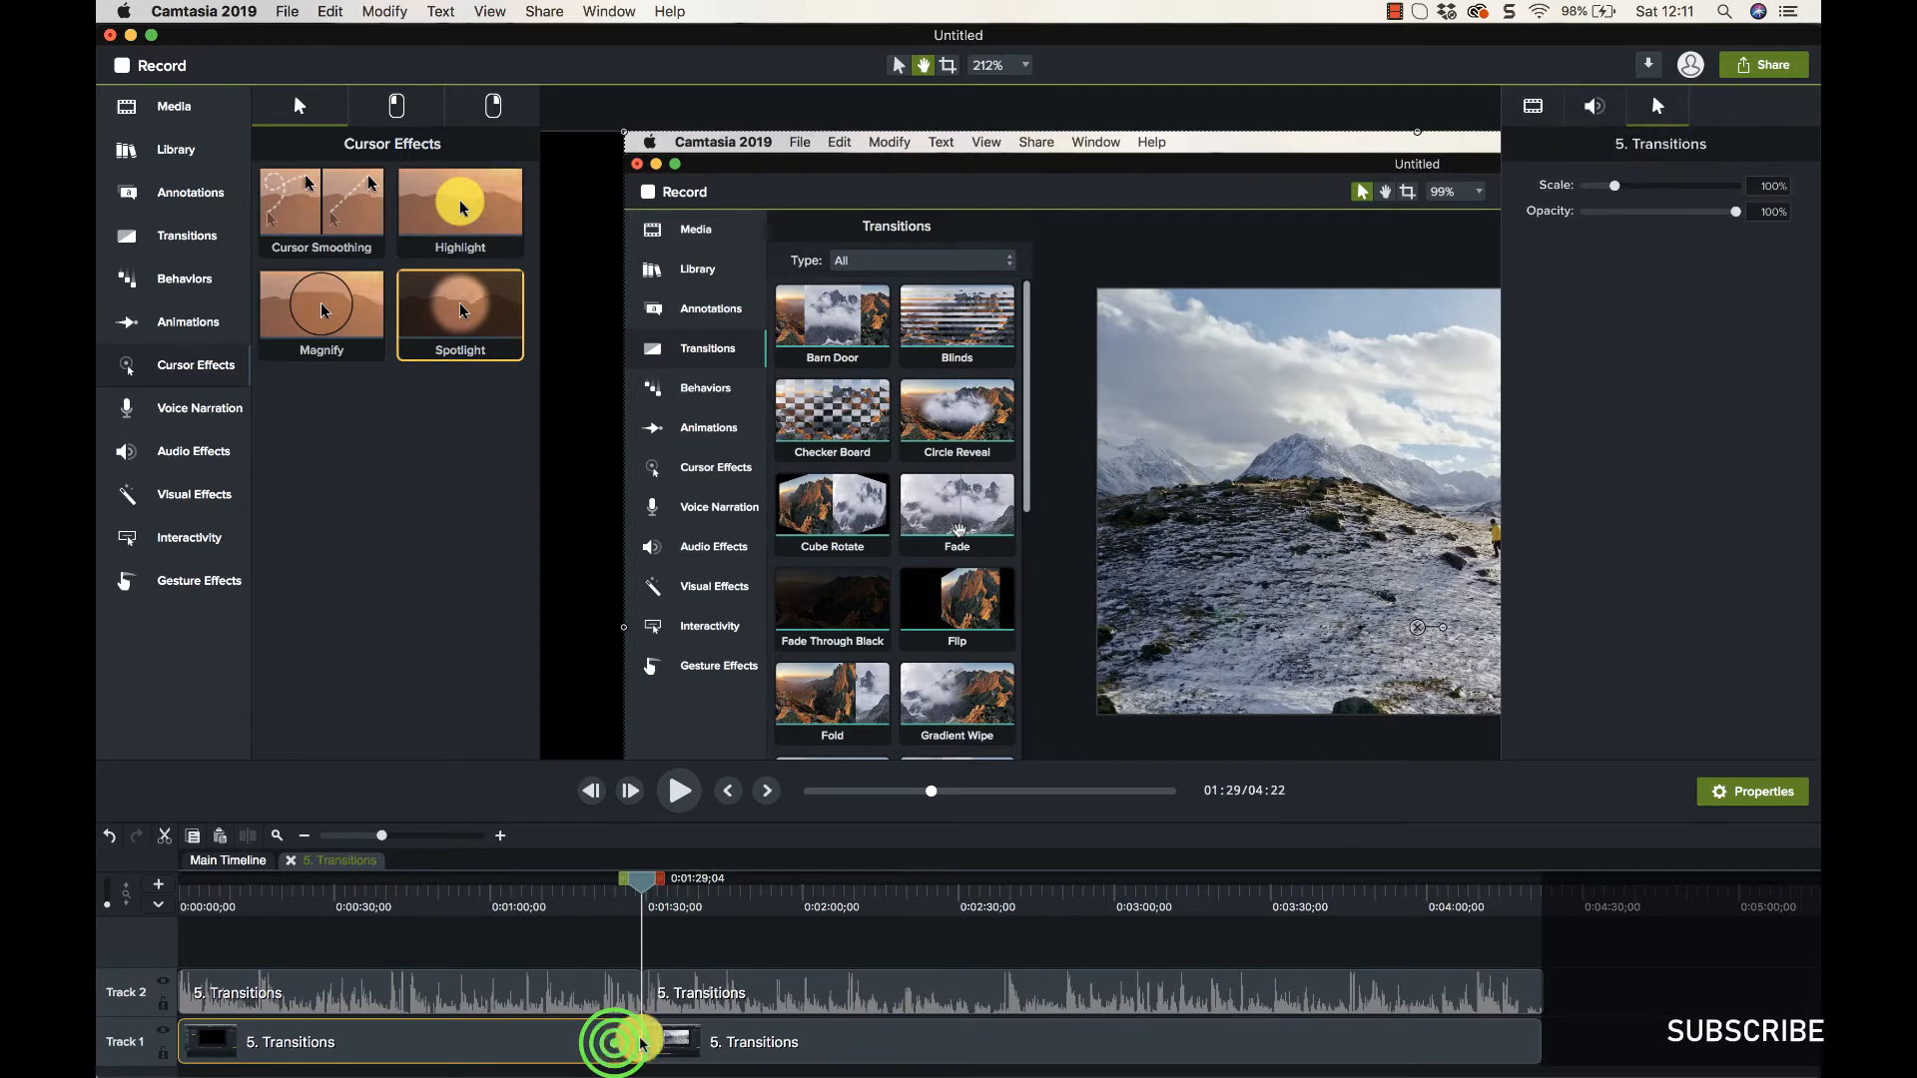
click(671, 1038)
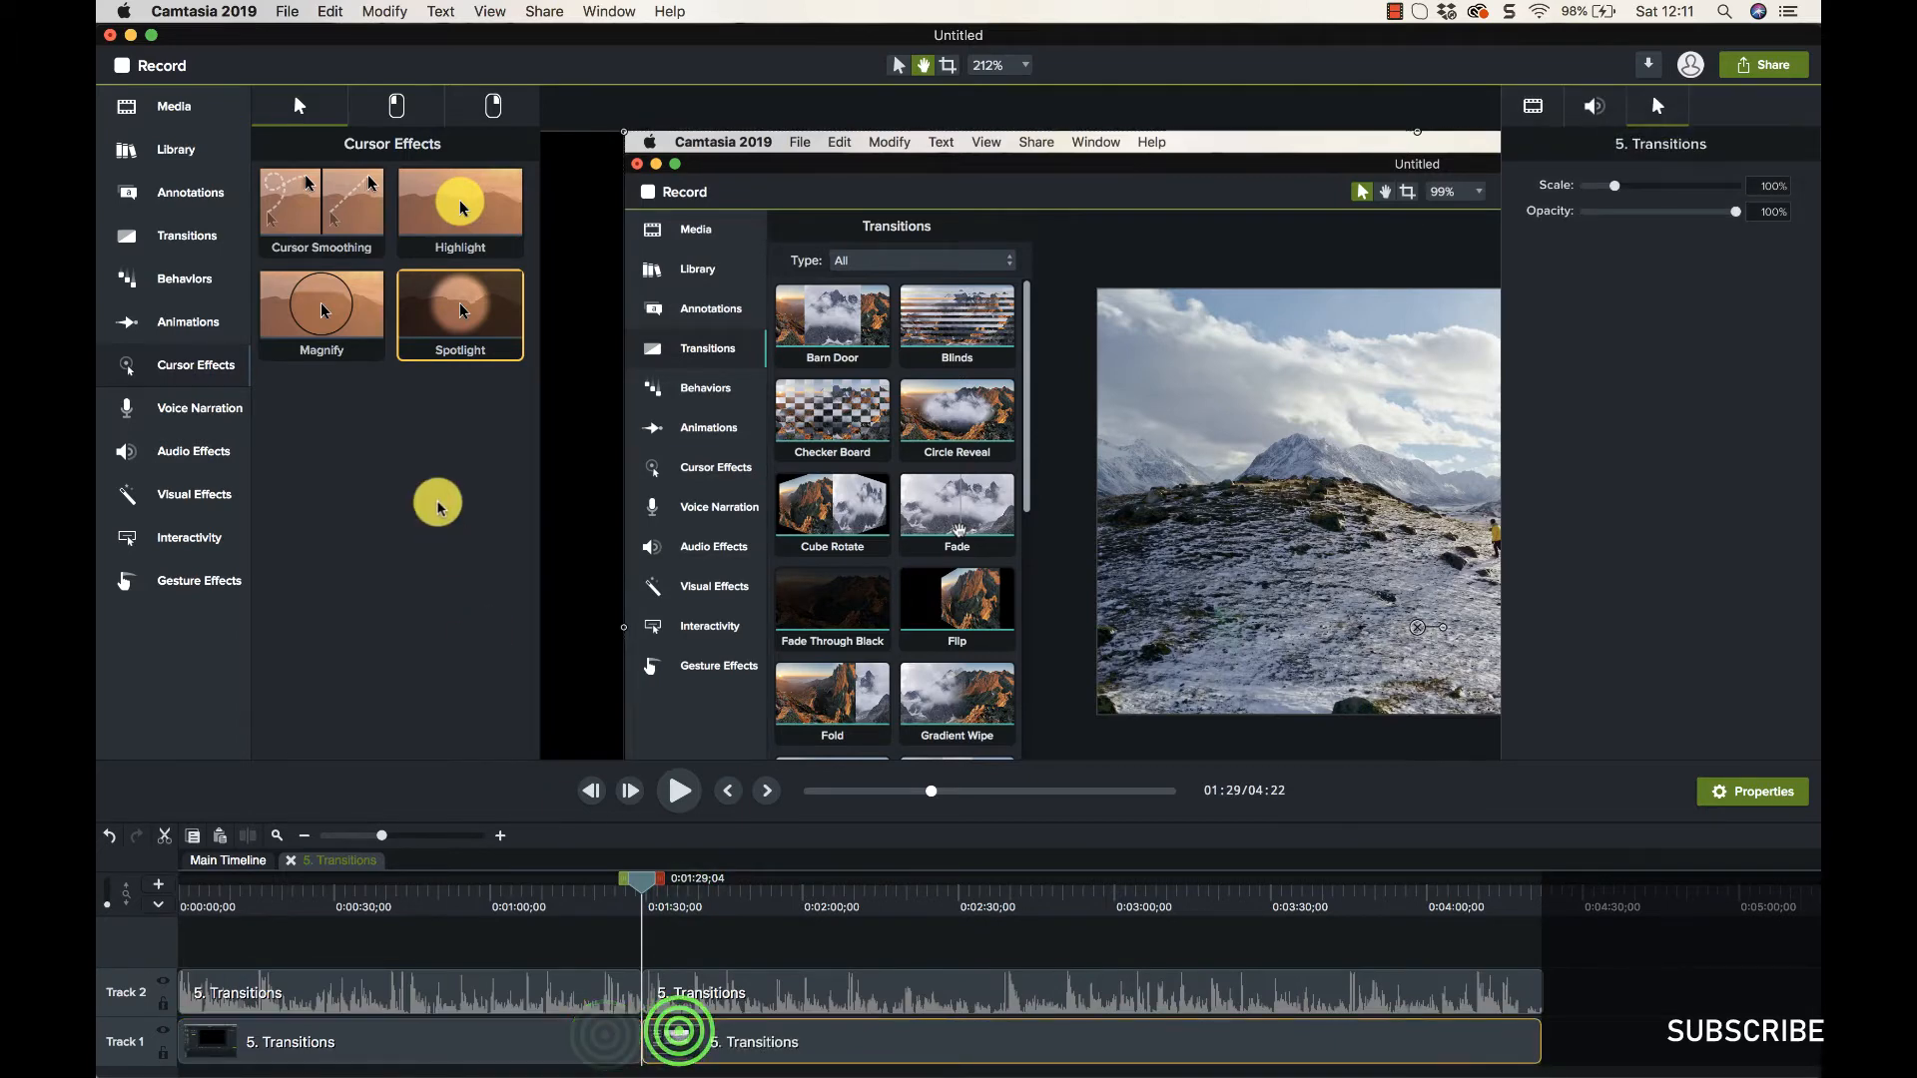
drag(459, 210, 486, 1030)
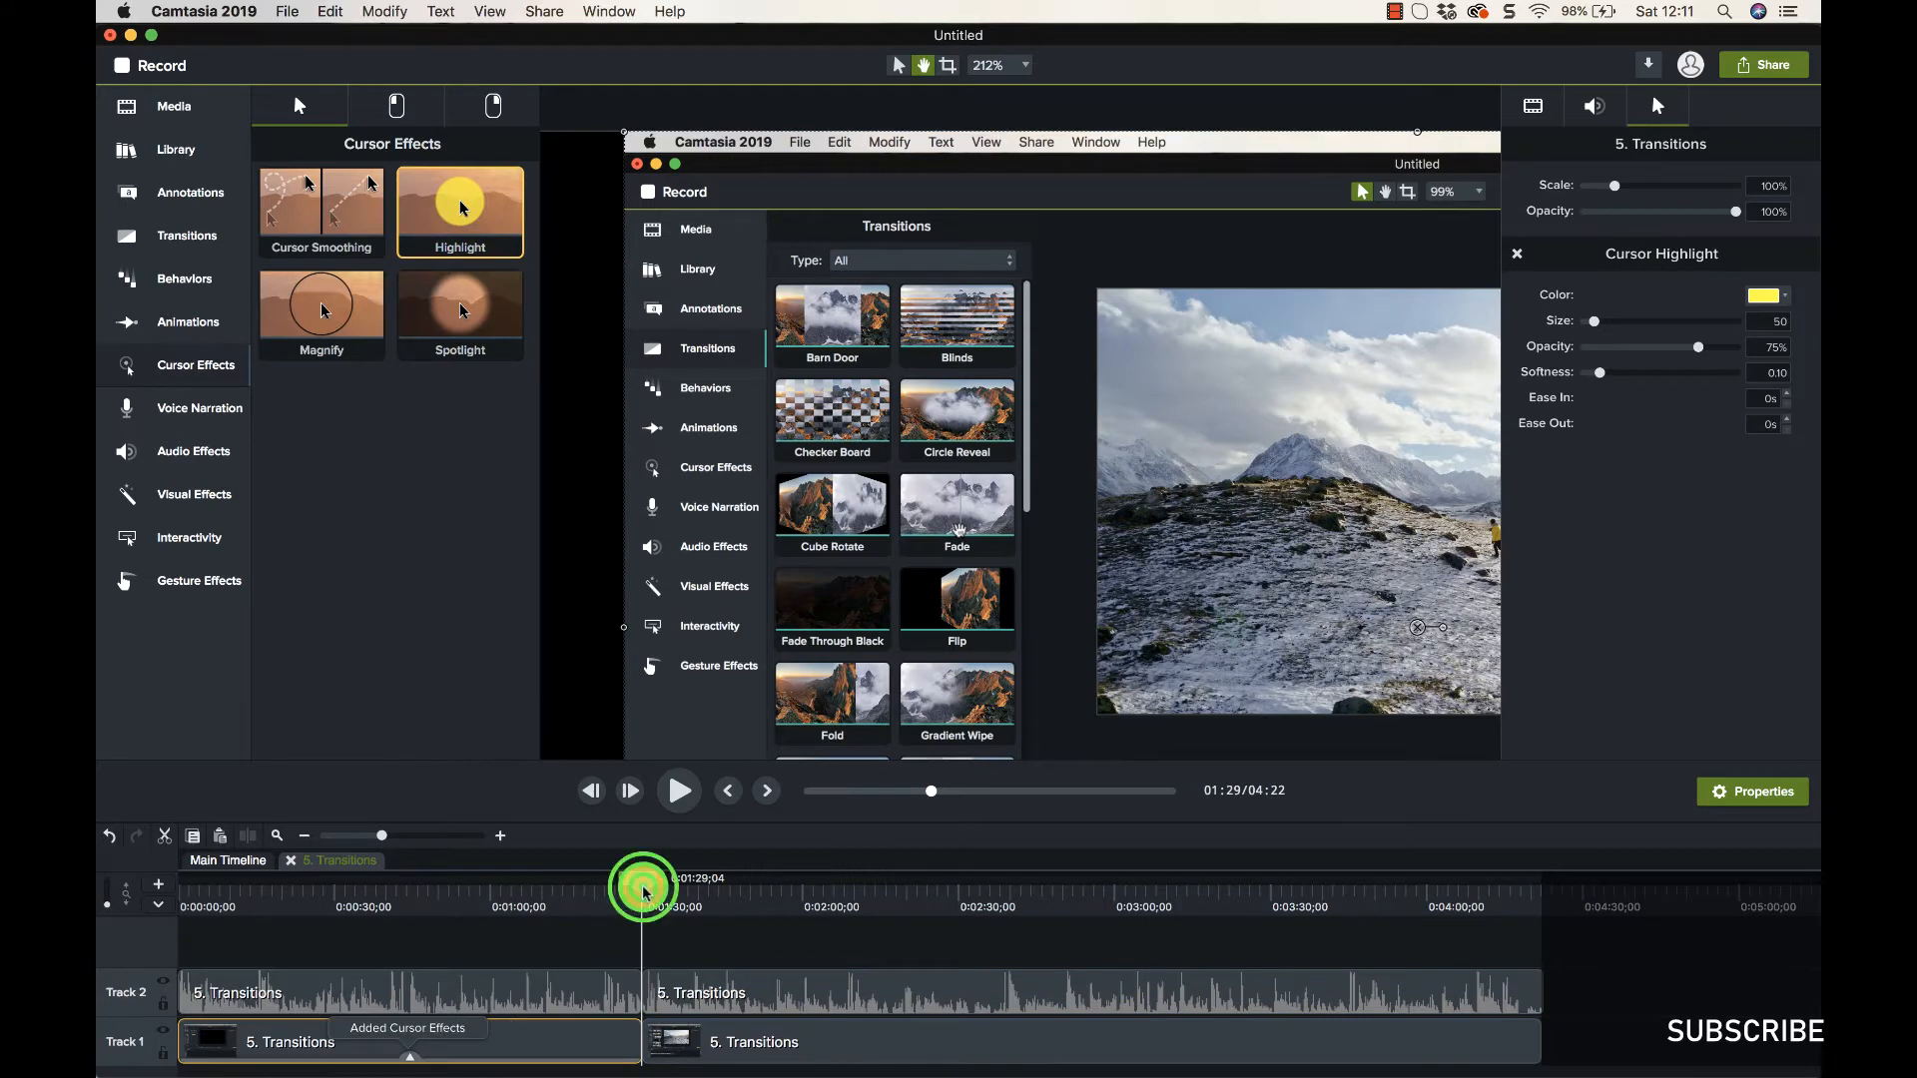
Split all tracks again at 0:01:33;18 to isolate a short middle segment.
drag(644, 892, 666, 891)
right_click(667, 892)
click(696, 896)
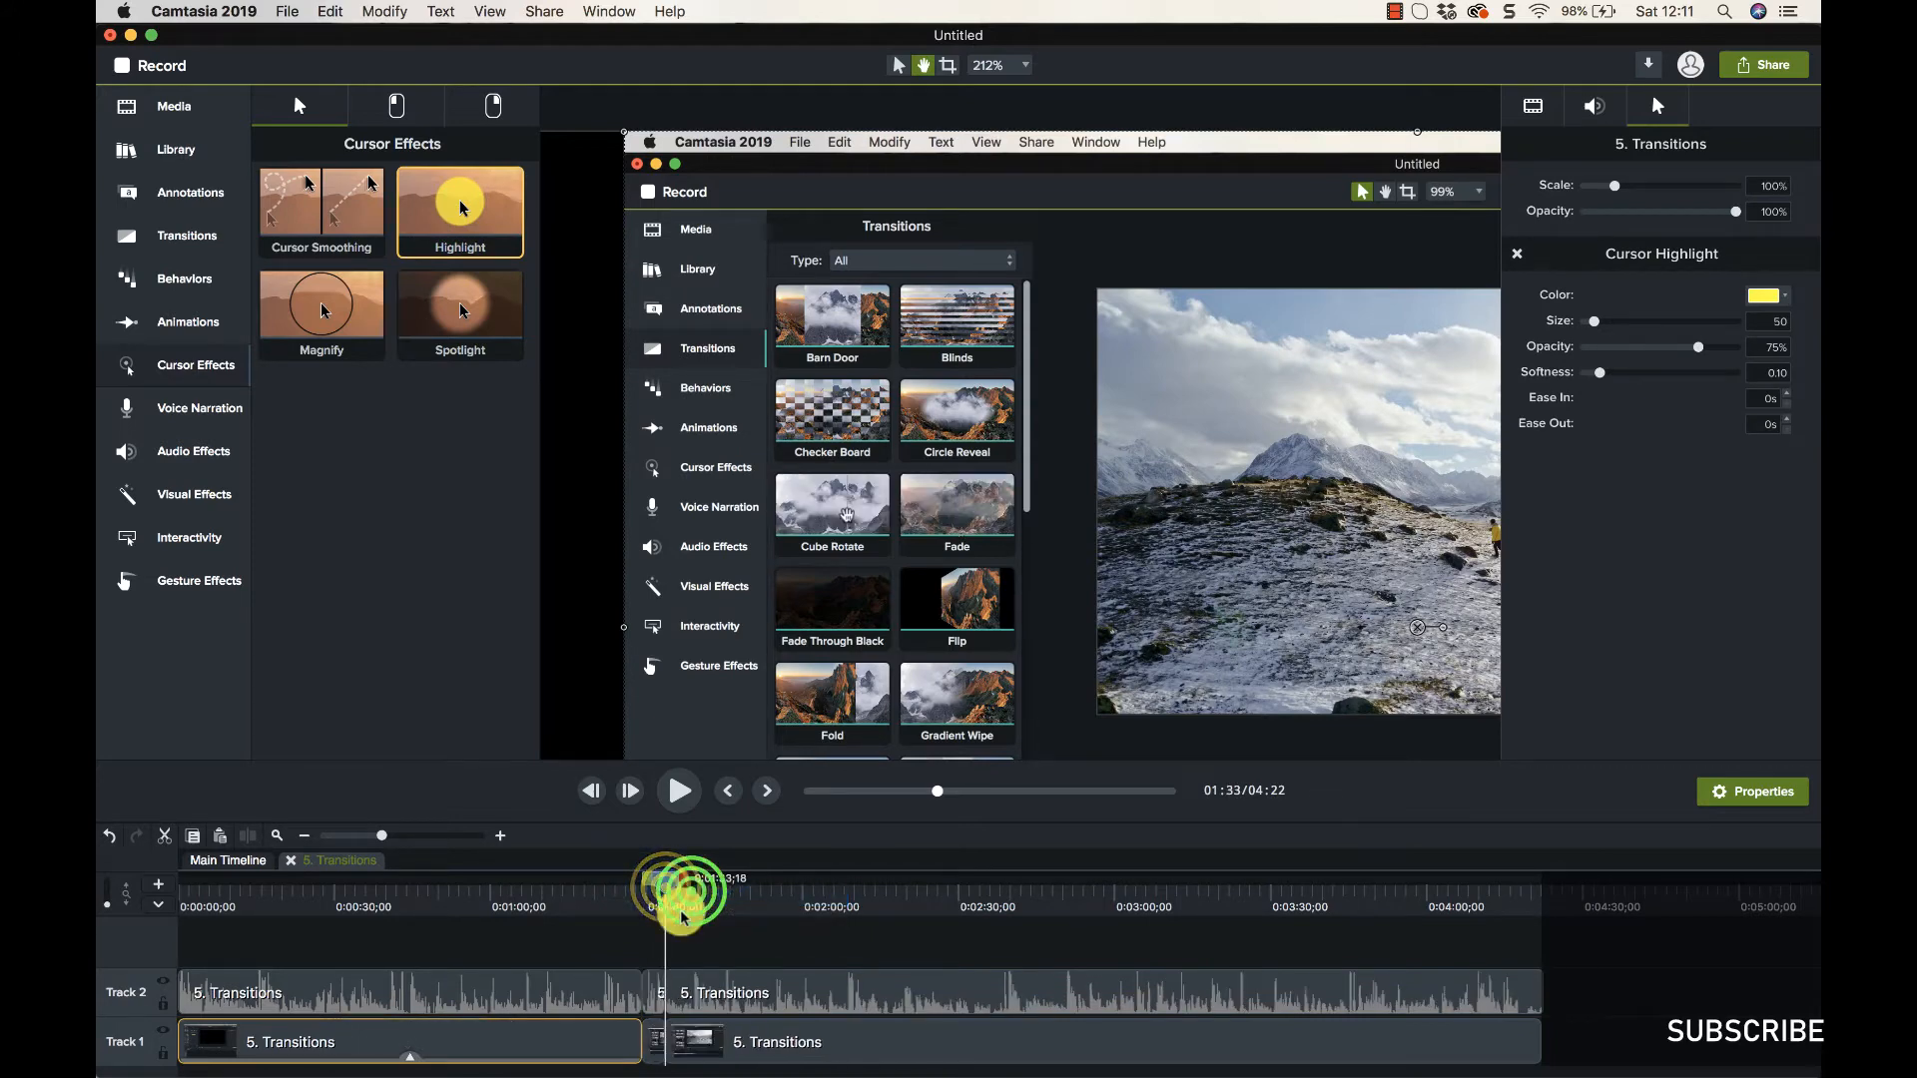
Apply Highlight to the last Track 1 segment and Spotlight to the short middle one, then scrub back to about 0:01:23 for previewing.
drag(456, 271, 715, 1031)
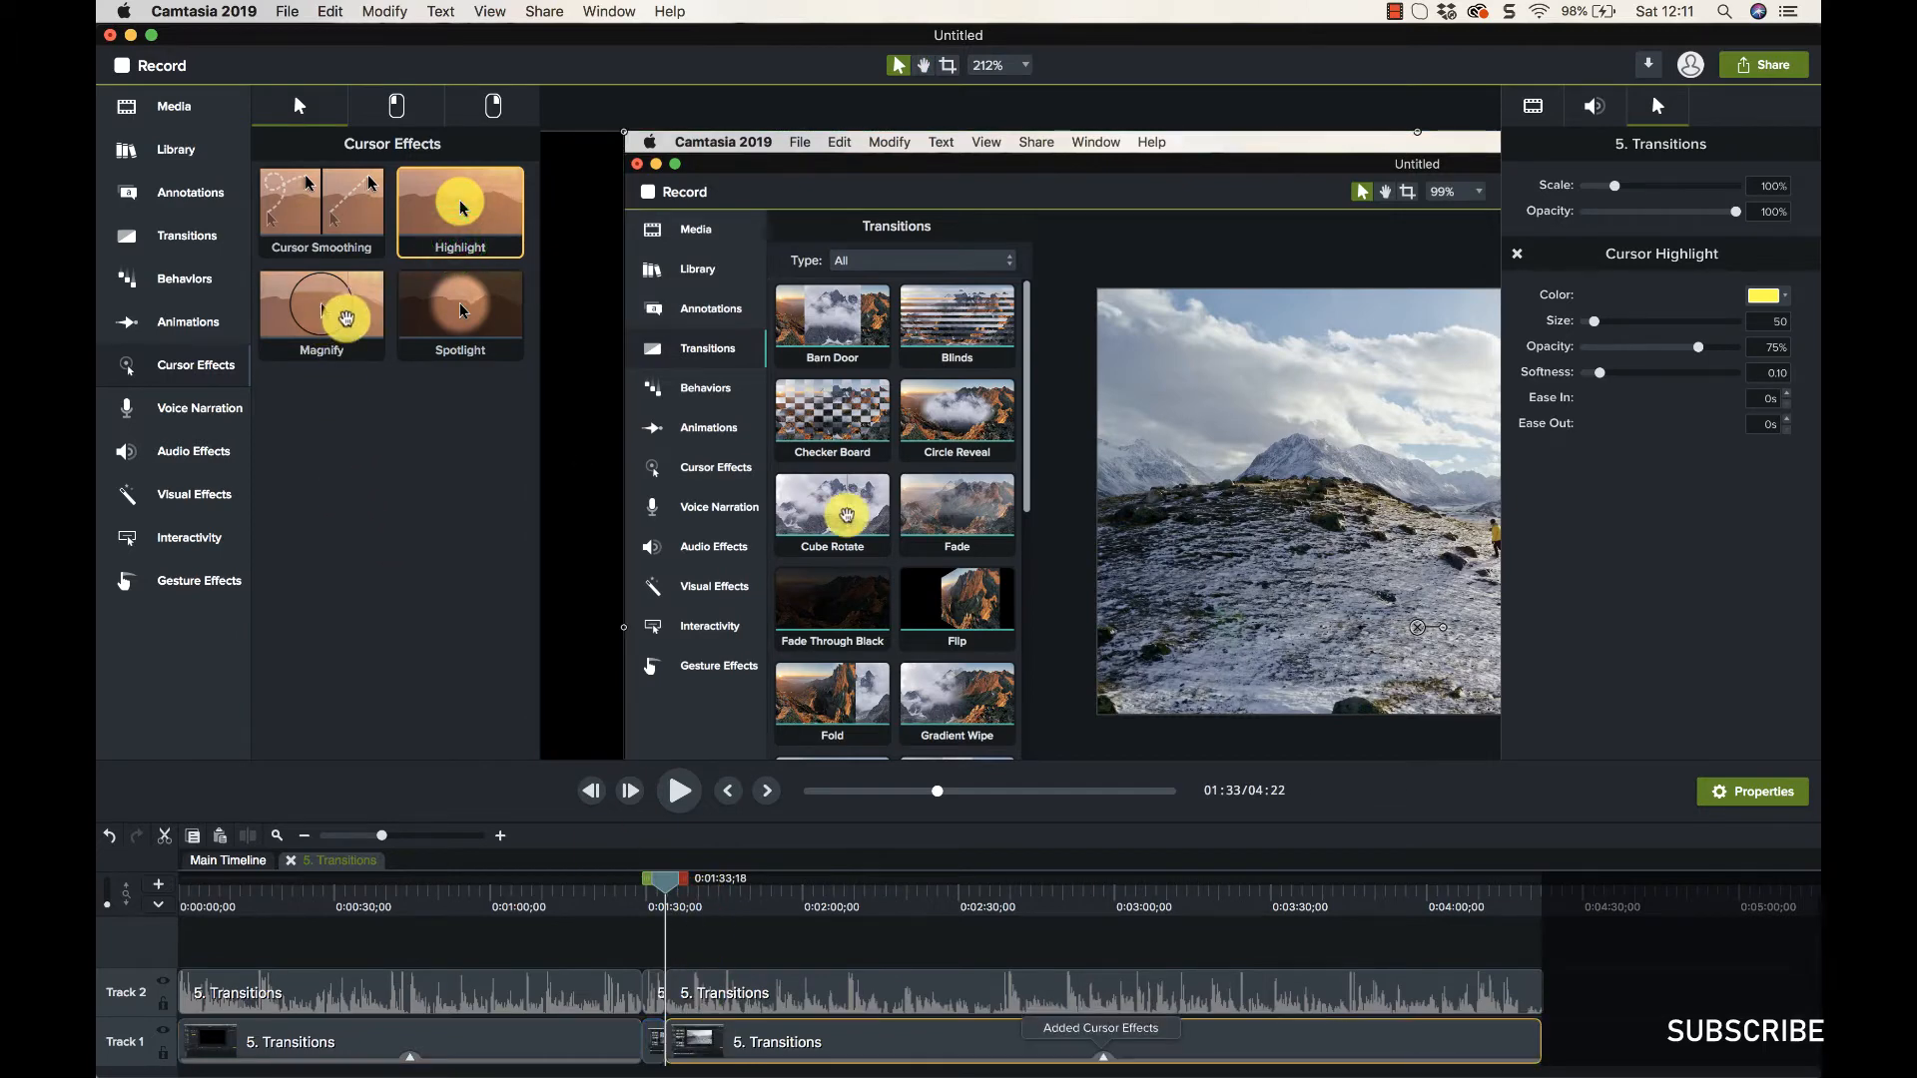
drag(445, 308, 639, 1025)
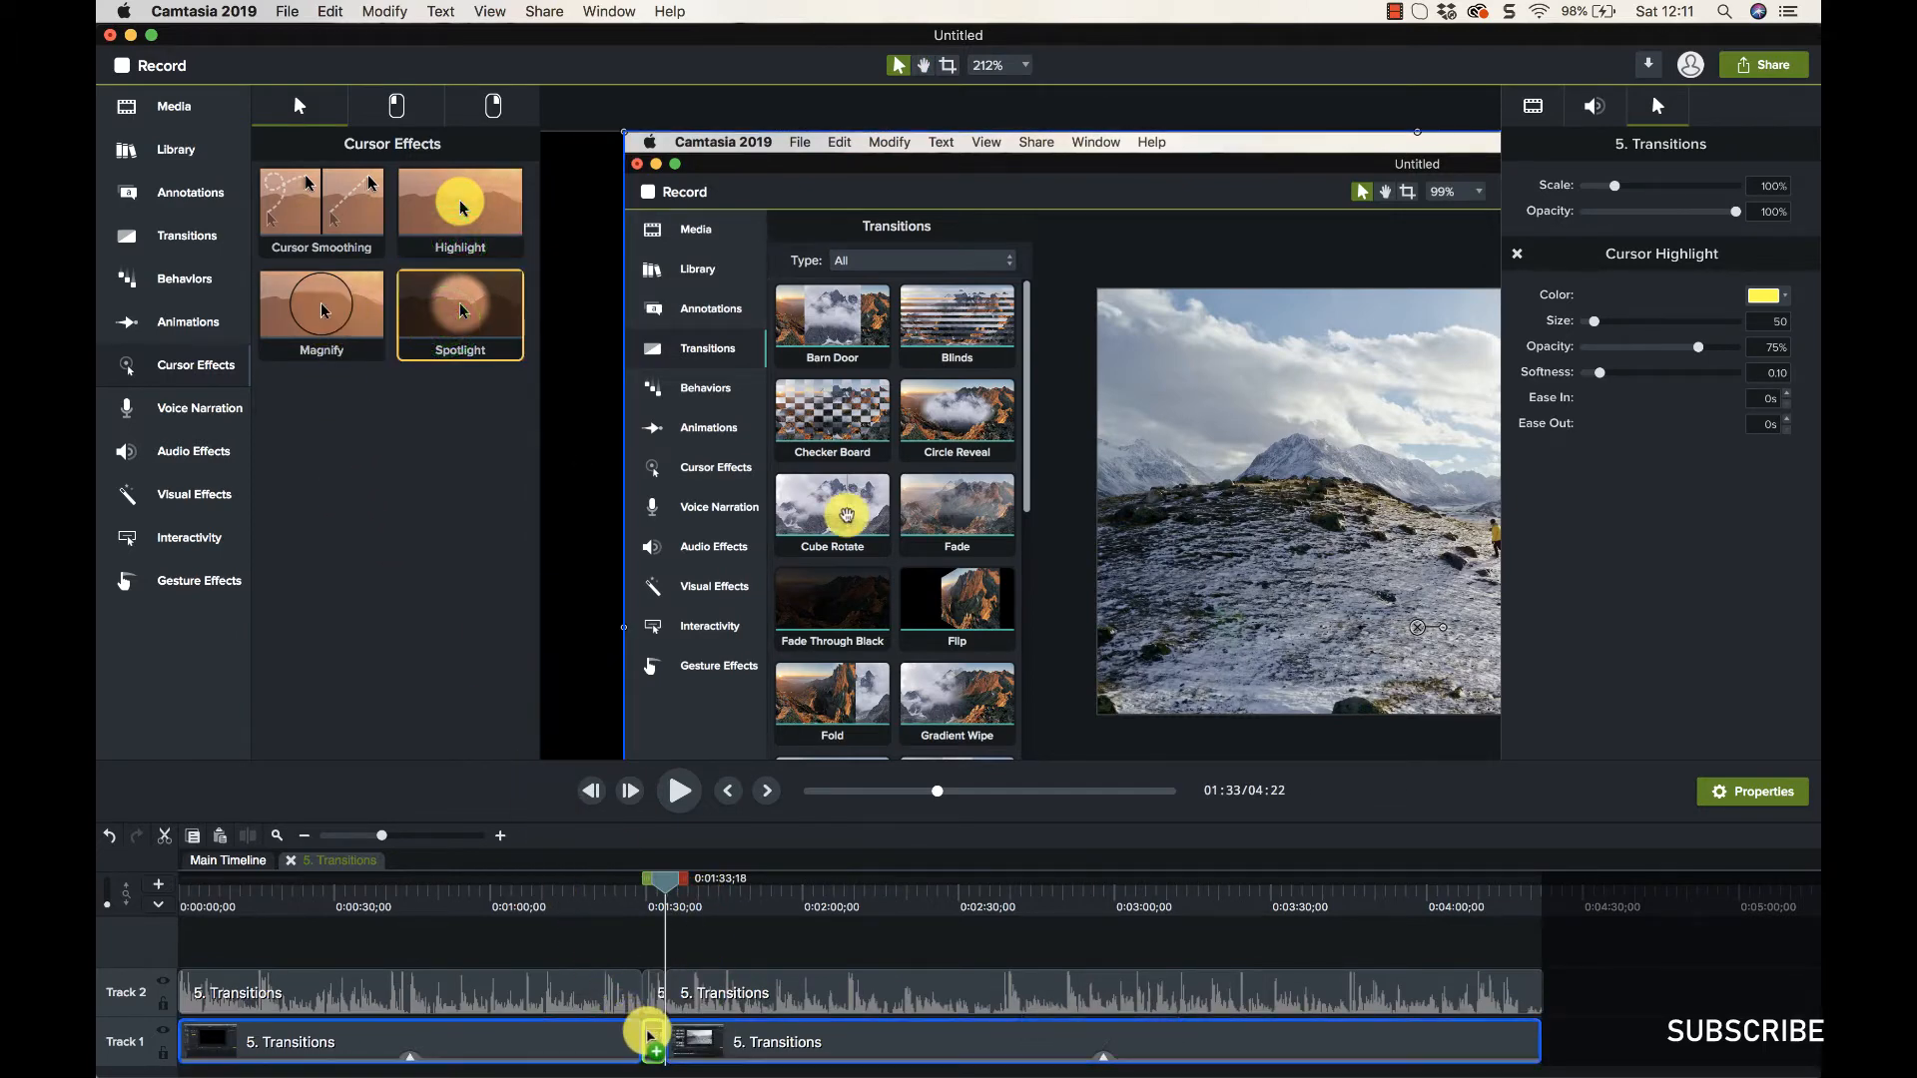
drag(664, 882, 614, 884)
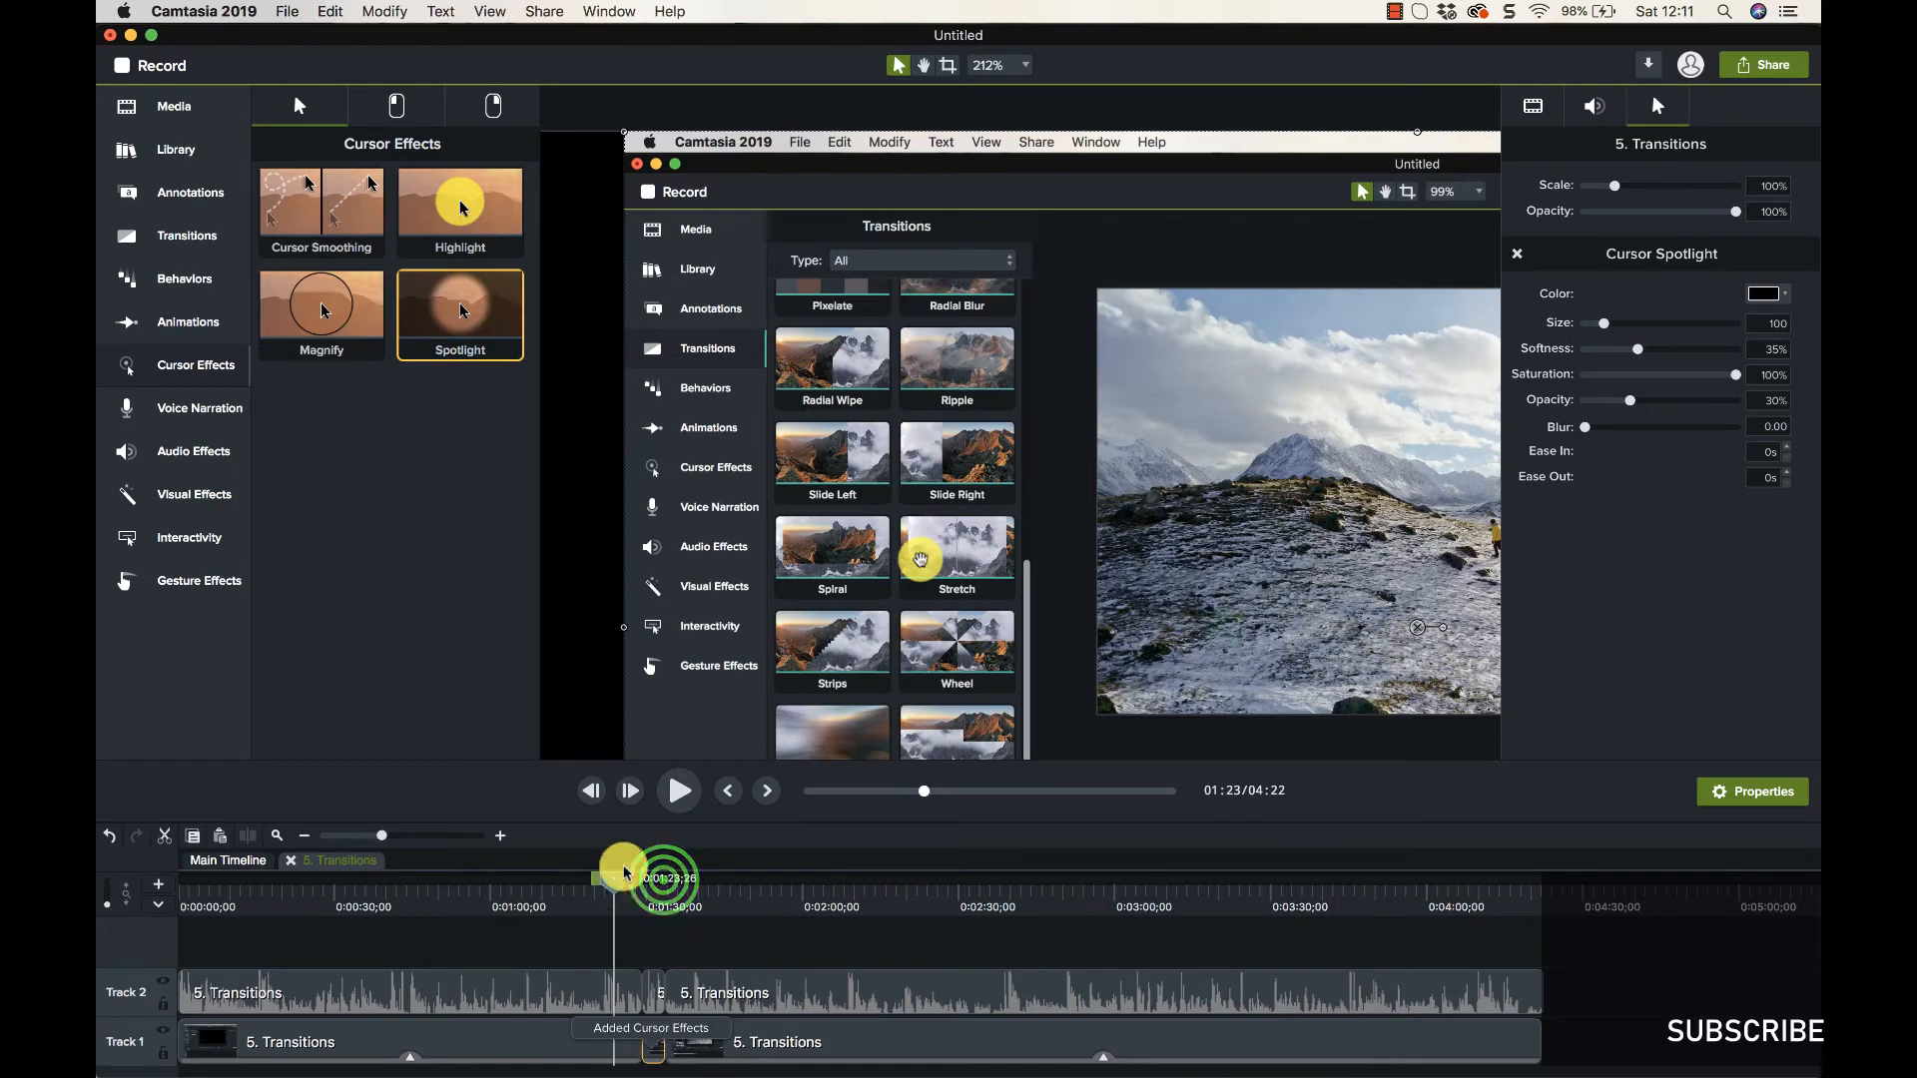
Preview playback from about 0:01:23, then apply the Left Click Target cursor effect to the first Track 1 segment.
click(675, 791)
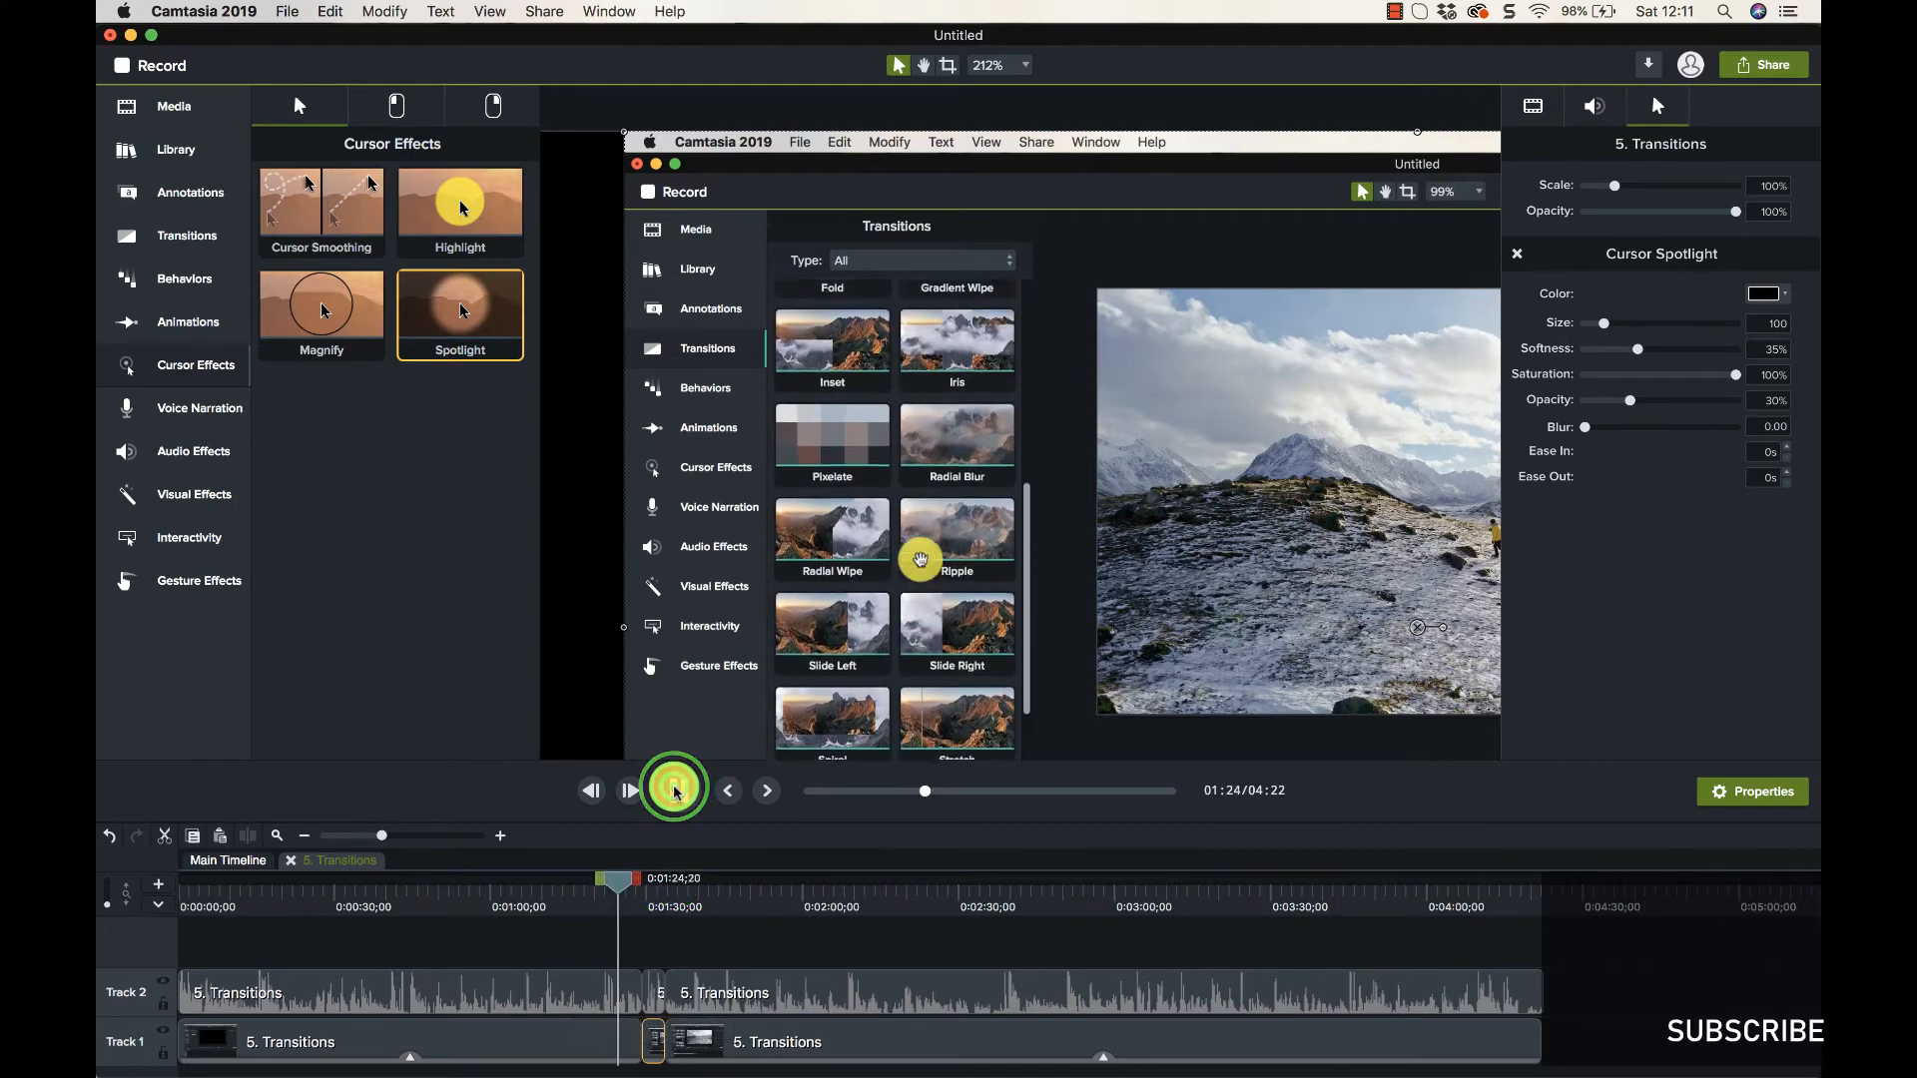
mouse_move(620, 879)
mouse_down()
mouse_move(701, 883)
mouse_move(616, 882)
mouse_up()
click(409, 117)
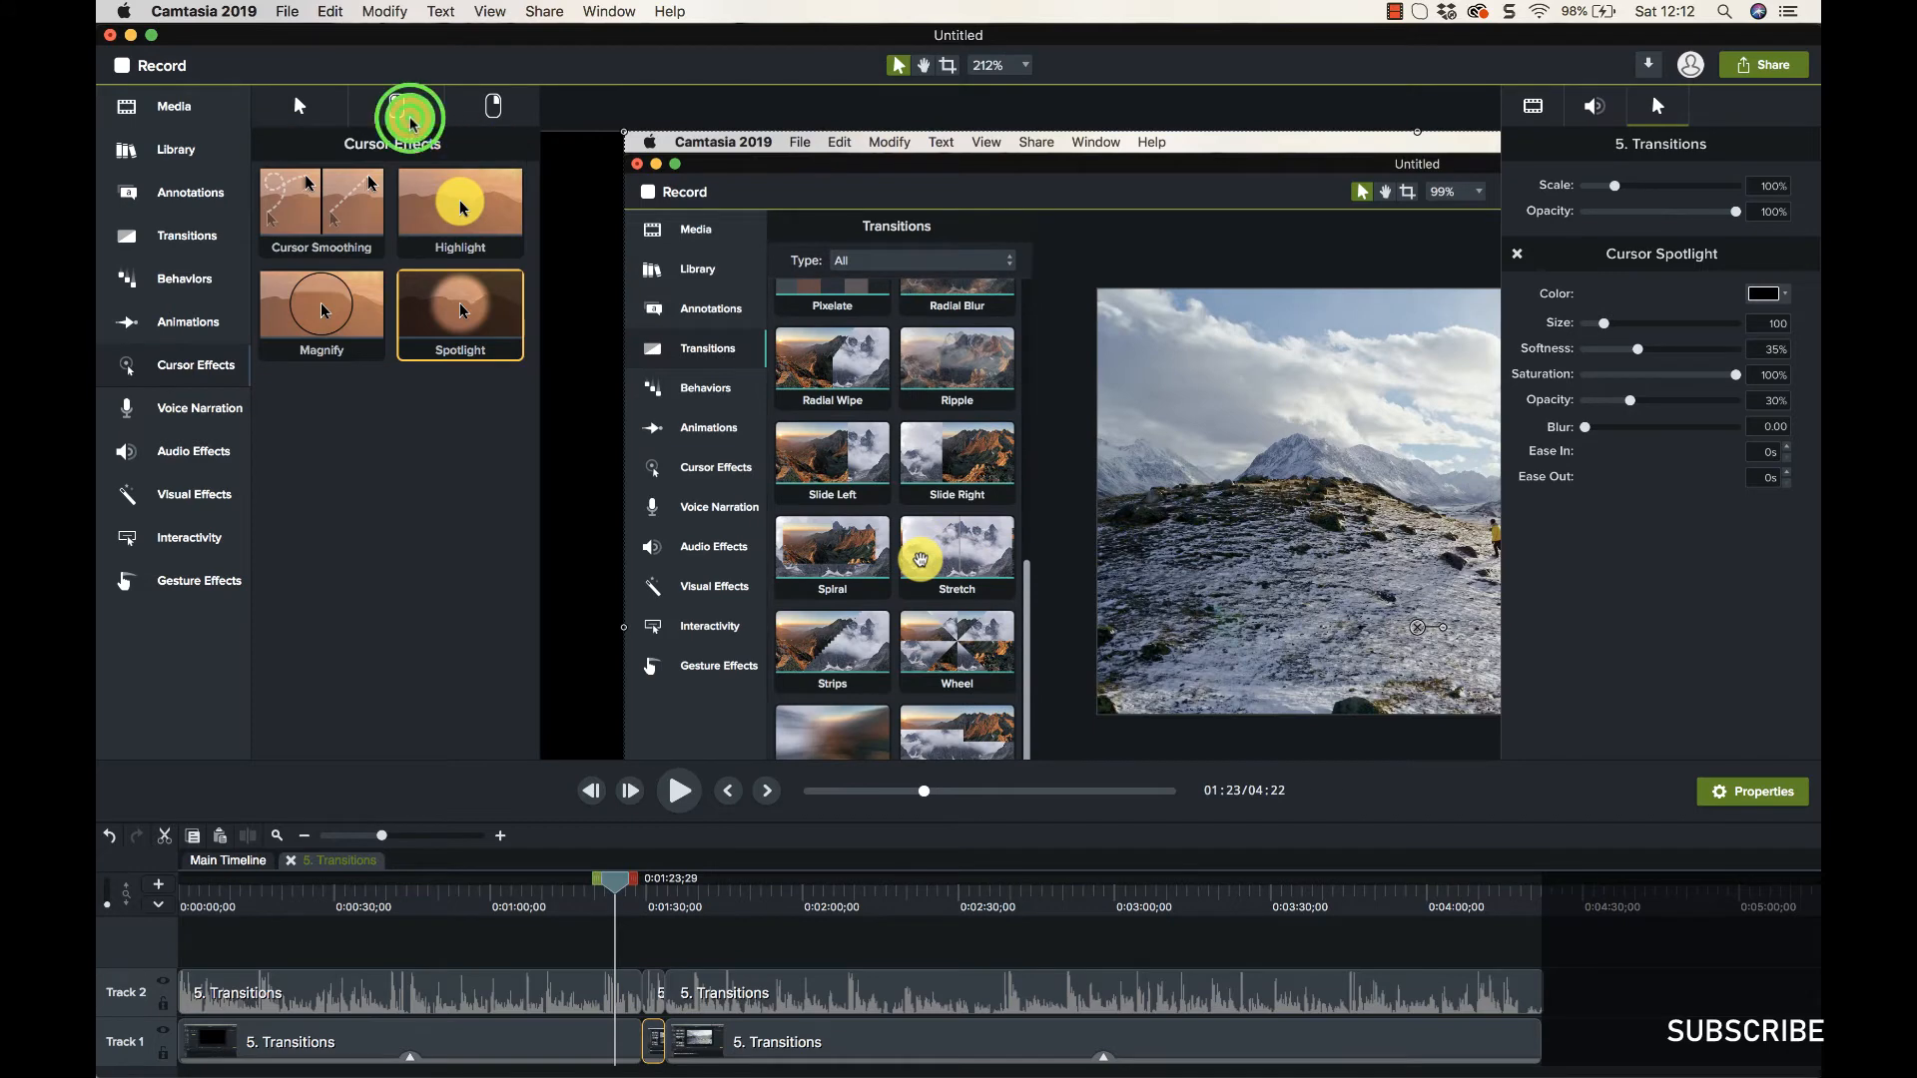
click(487, 107)
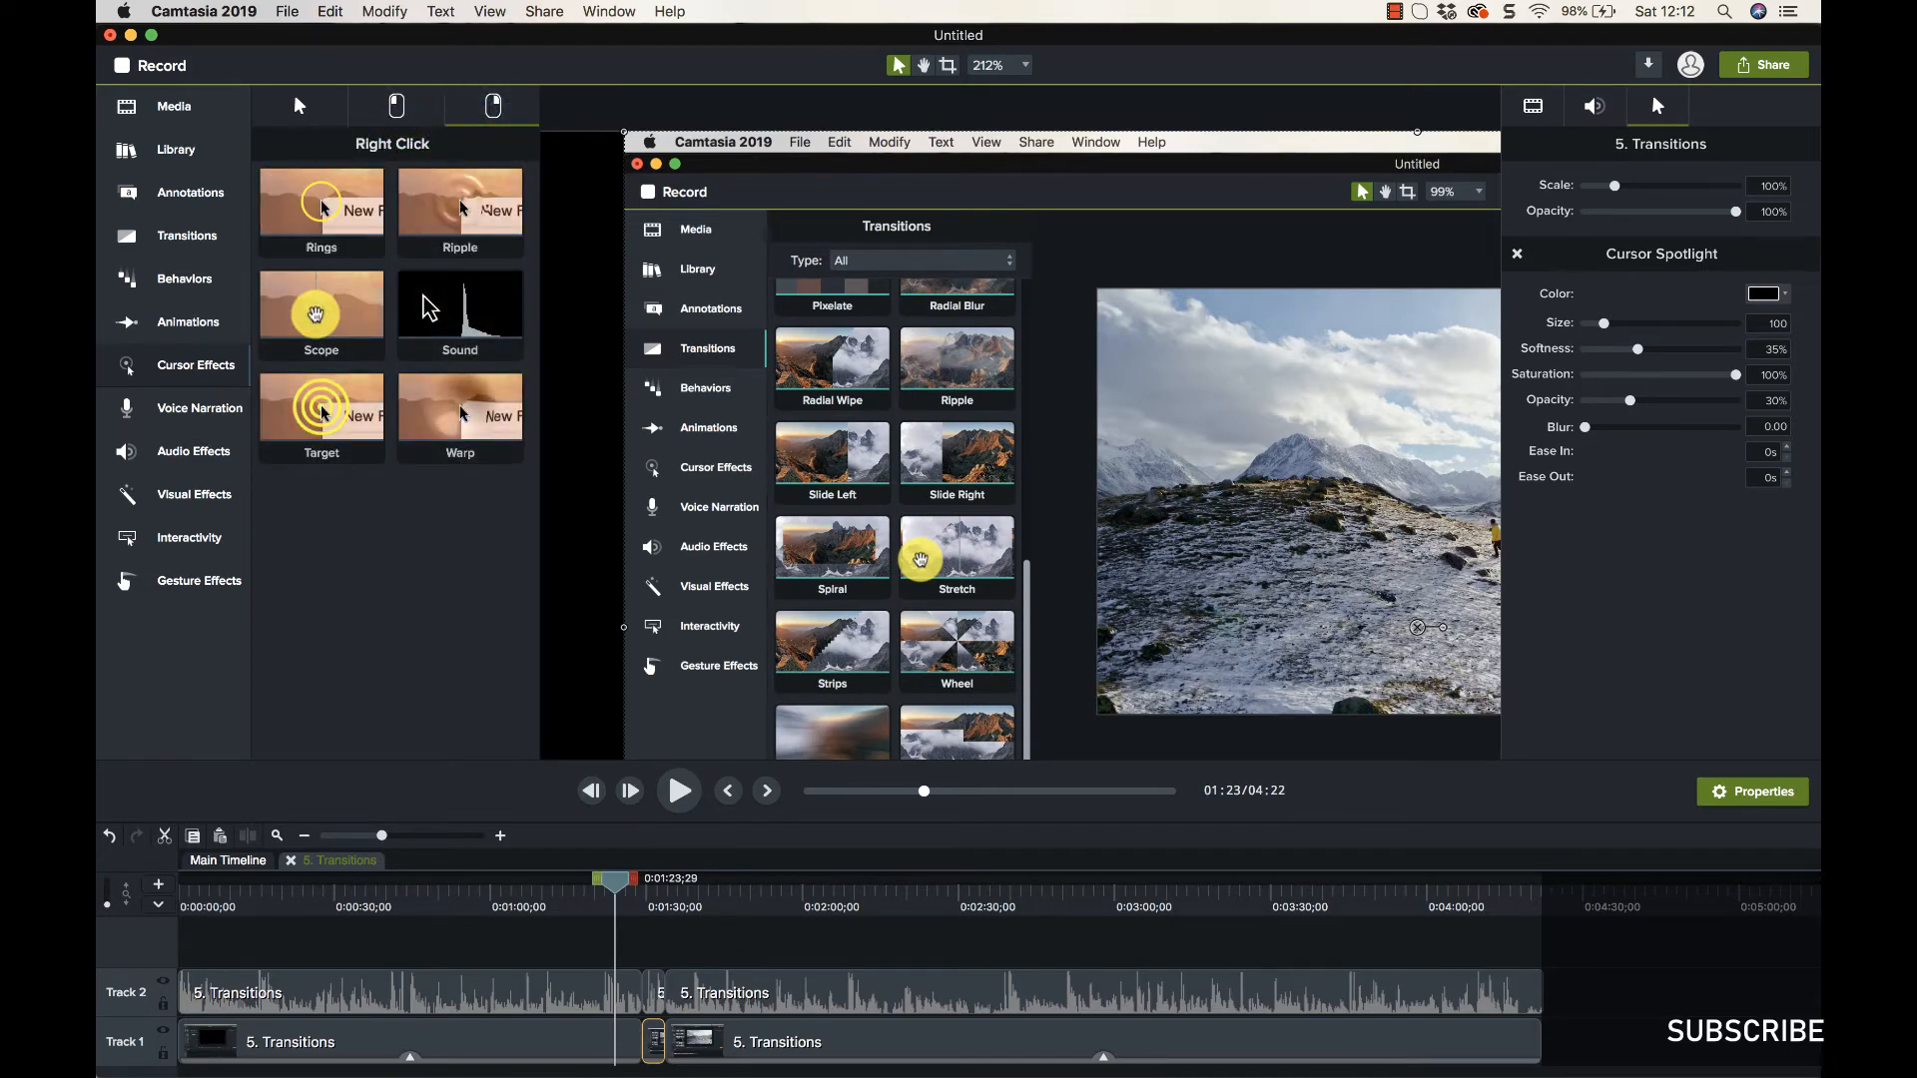
click(396, 108)
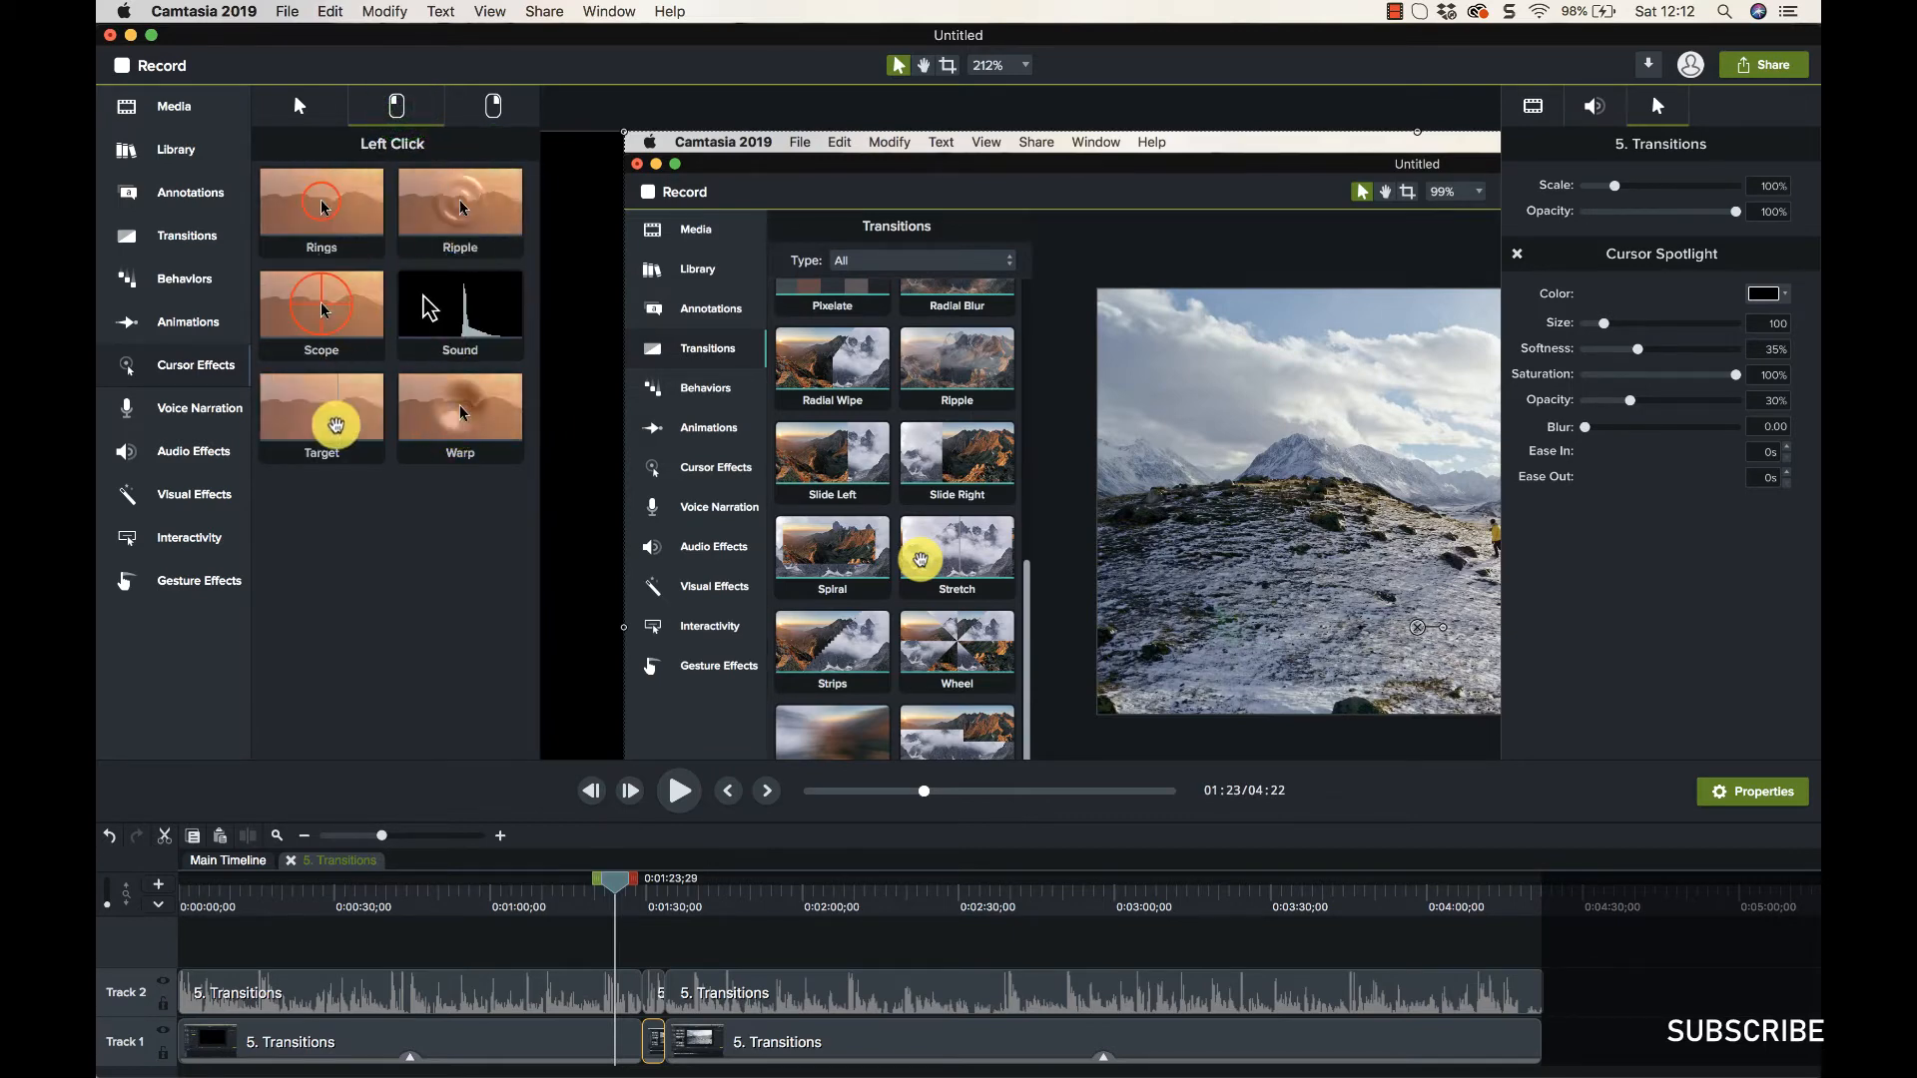
drag(323, 419, 520, 1038)
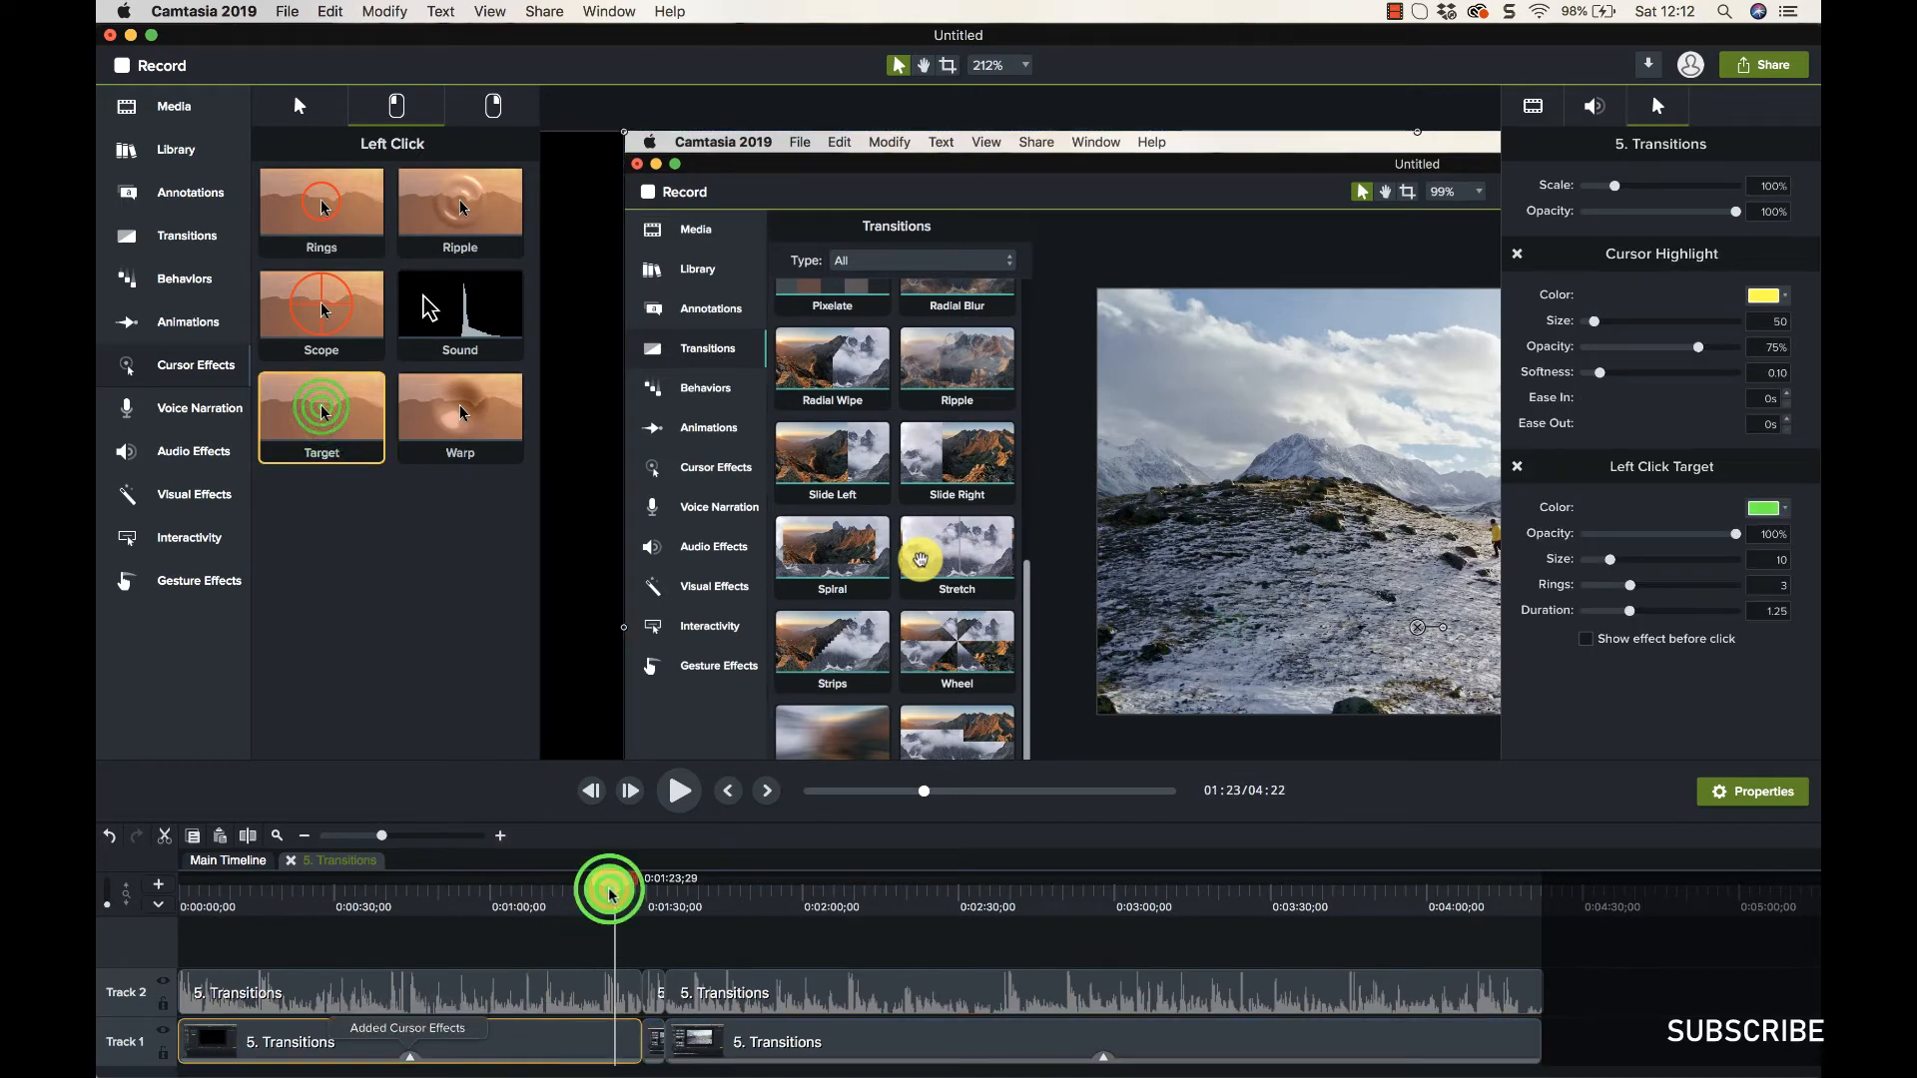
Apply the Right Click Target cursor effect to the first and last Track 1 segments.
drag(612, 892, 461, 949)
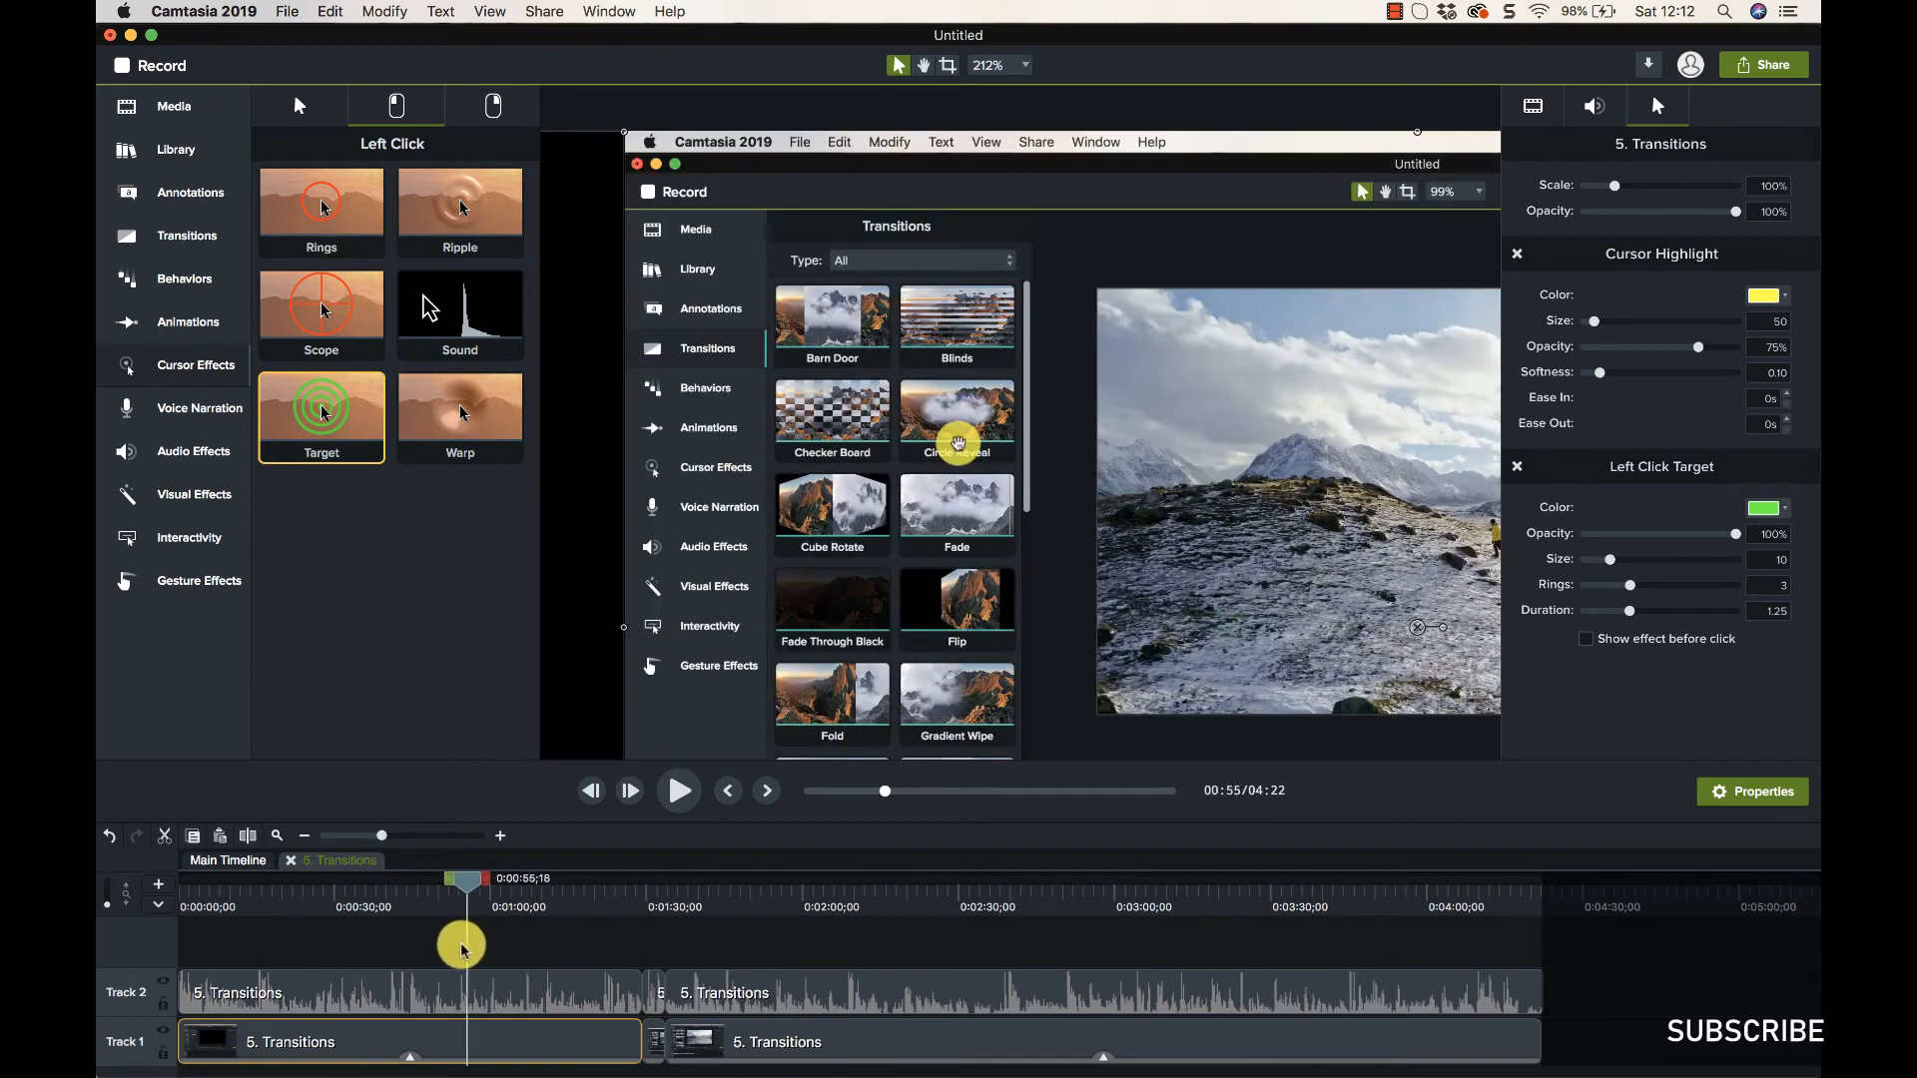
click(492, 107)
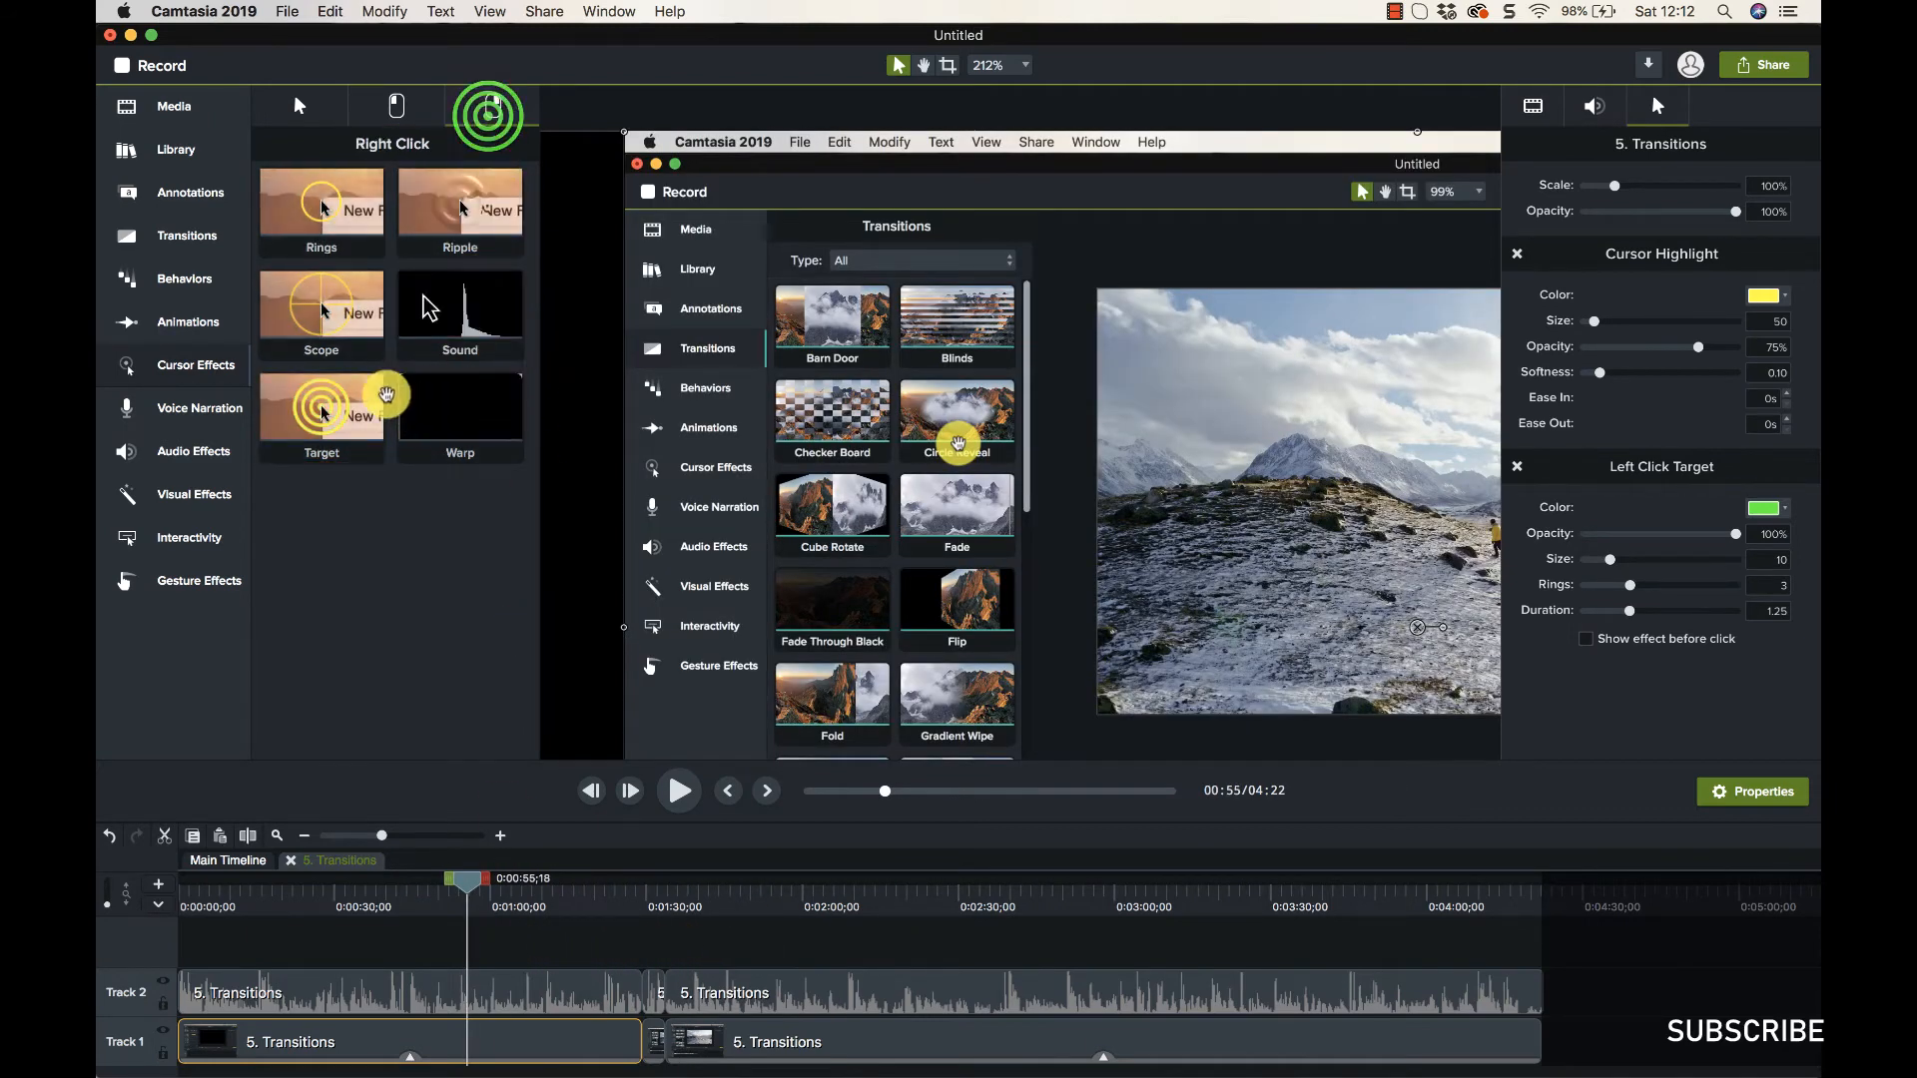
drag(321, 410, 451, 1038)
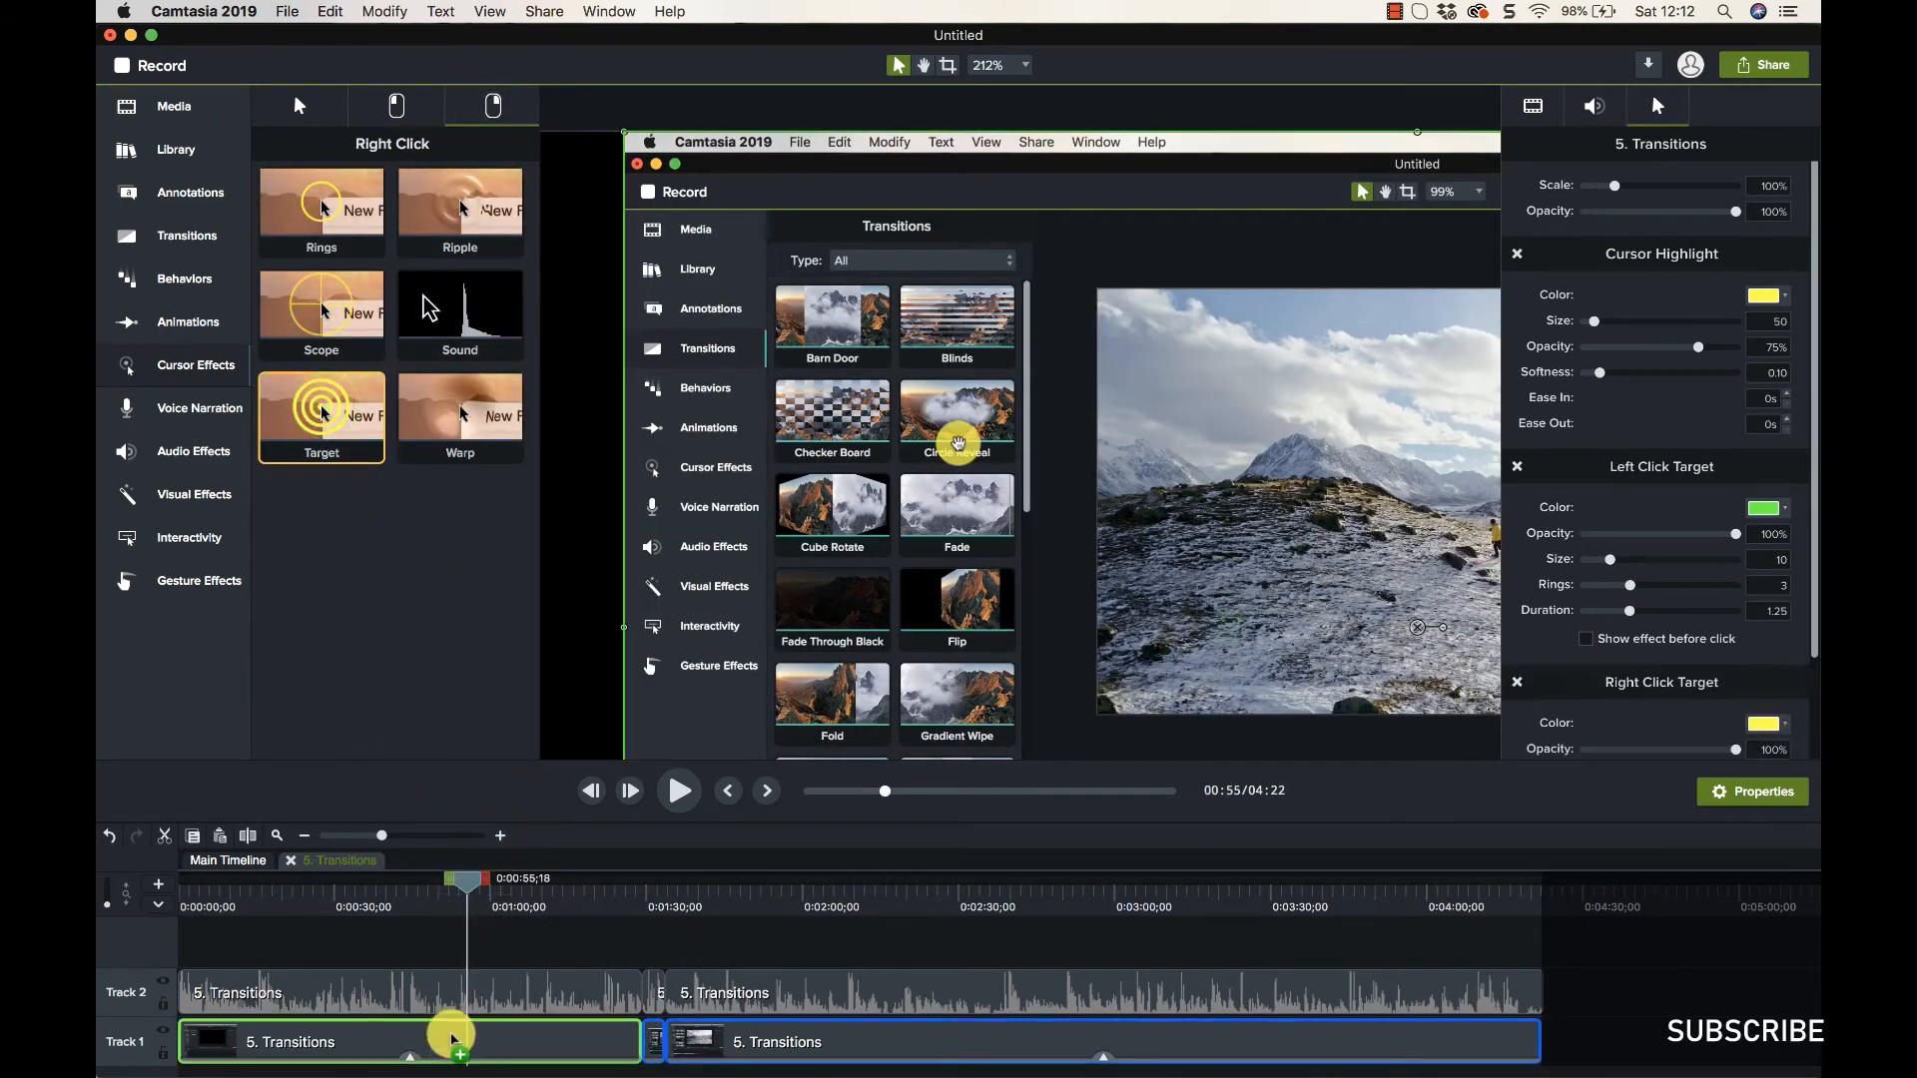
drag(462, 882, 870, 888)
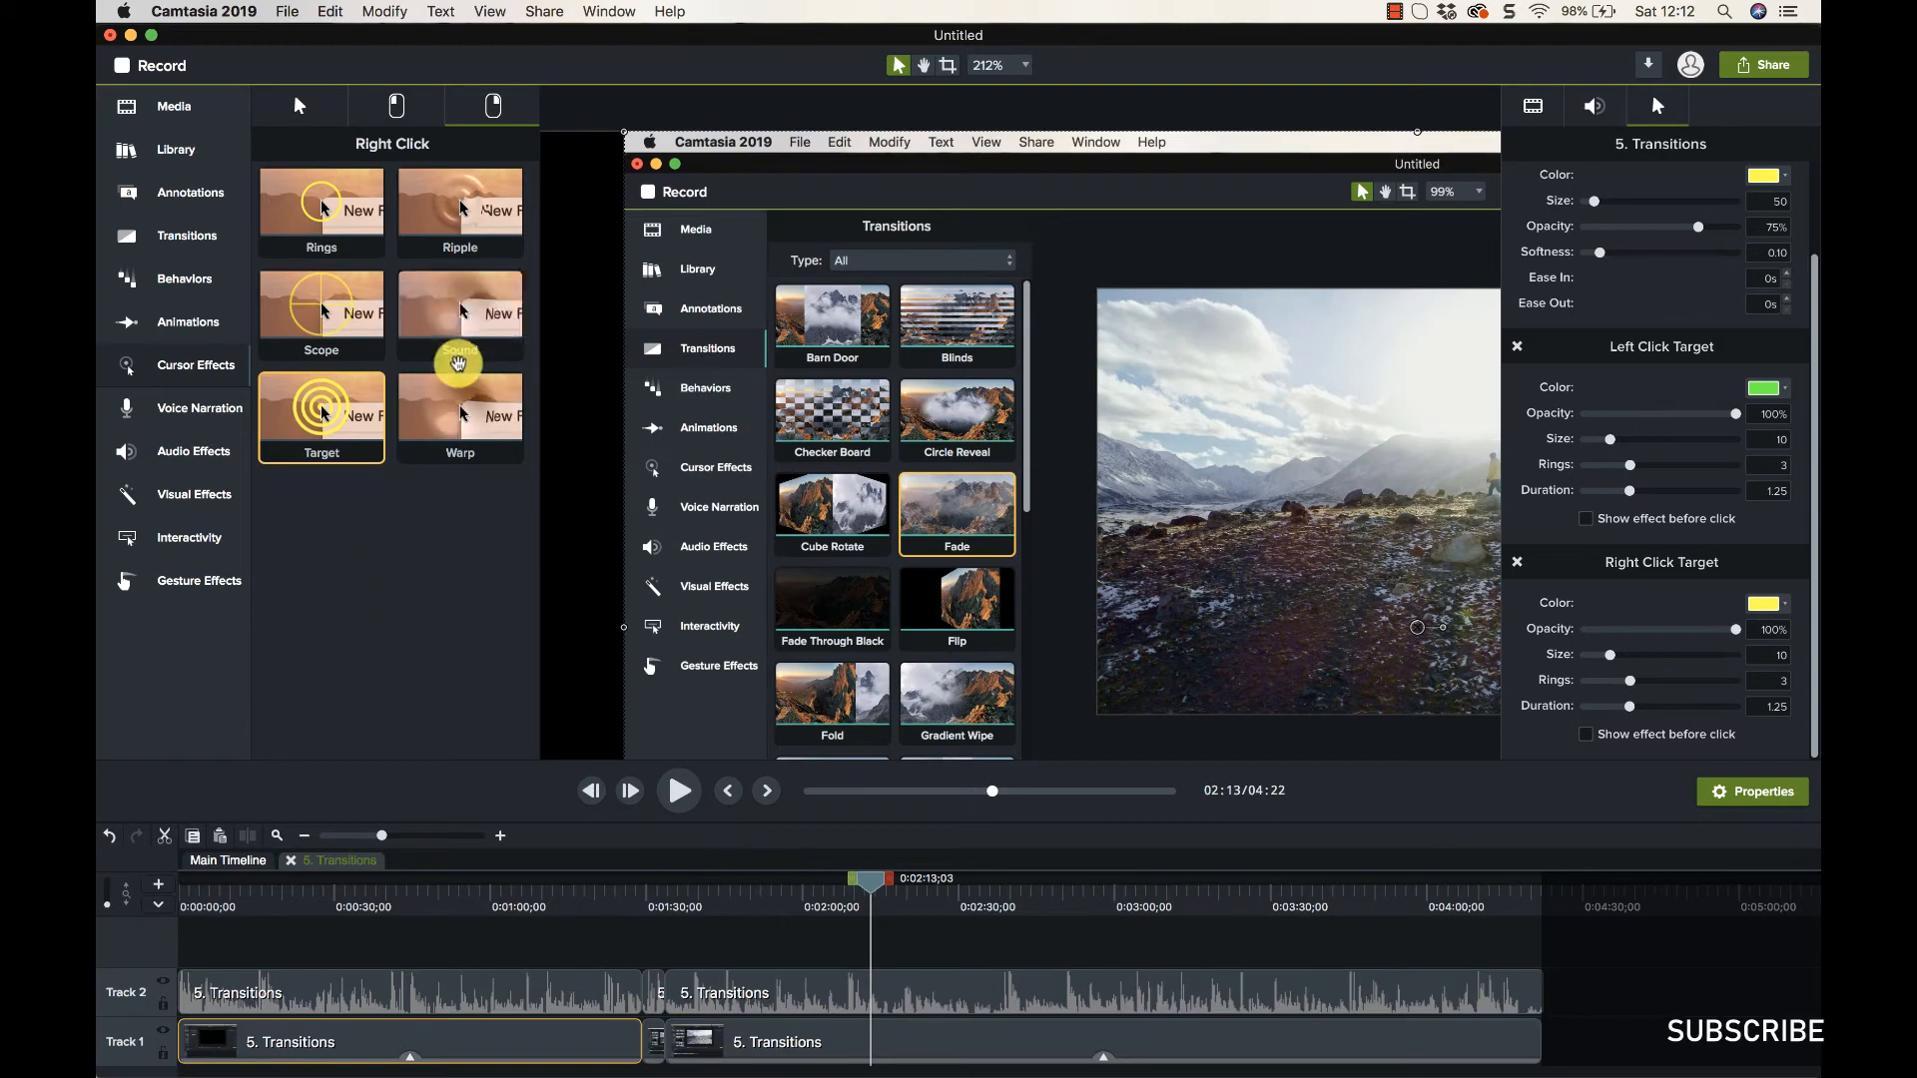
drag(317, 410, 930, 1041)
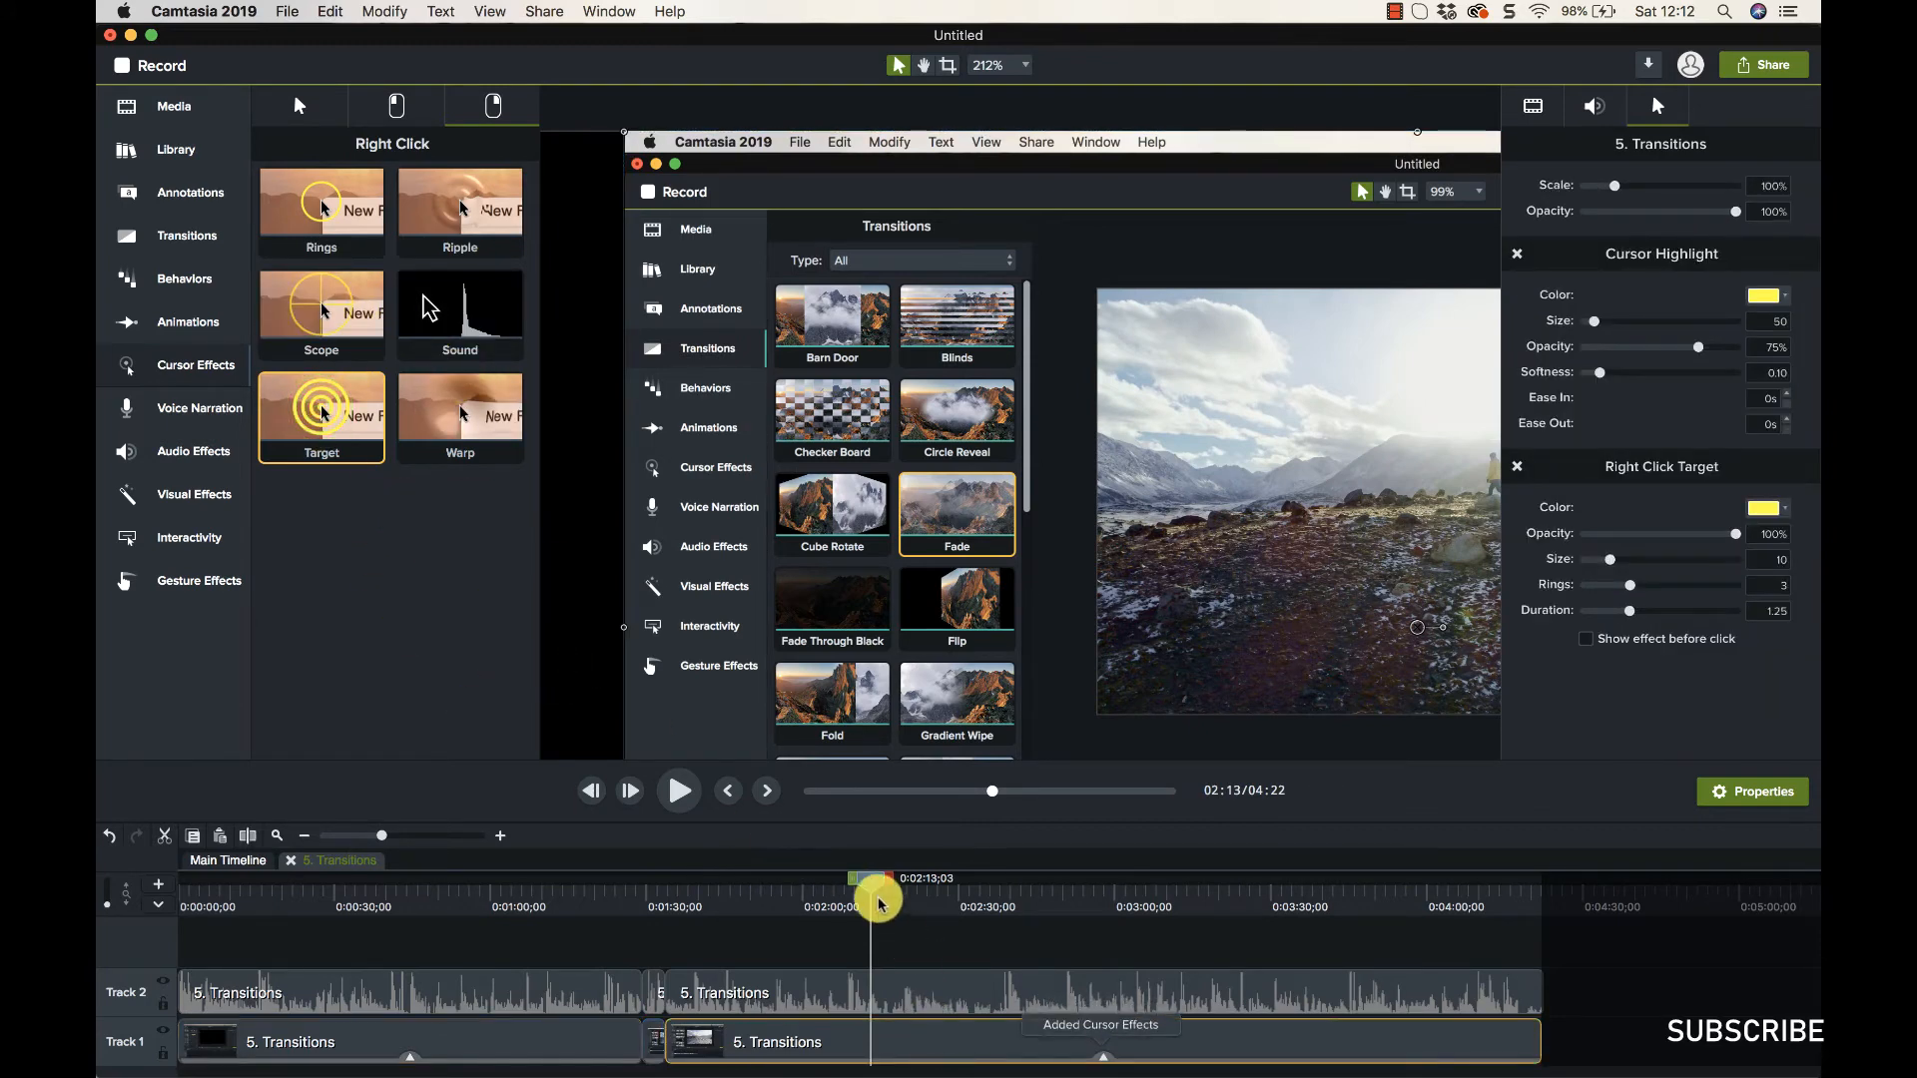
Scrub to about 0:03:02 and remove the Cursor Highlight effect from the last Track 1 segment.
drag(875, 888, 1026, 896)
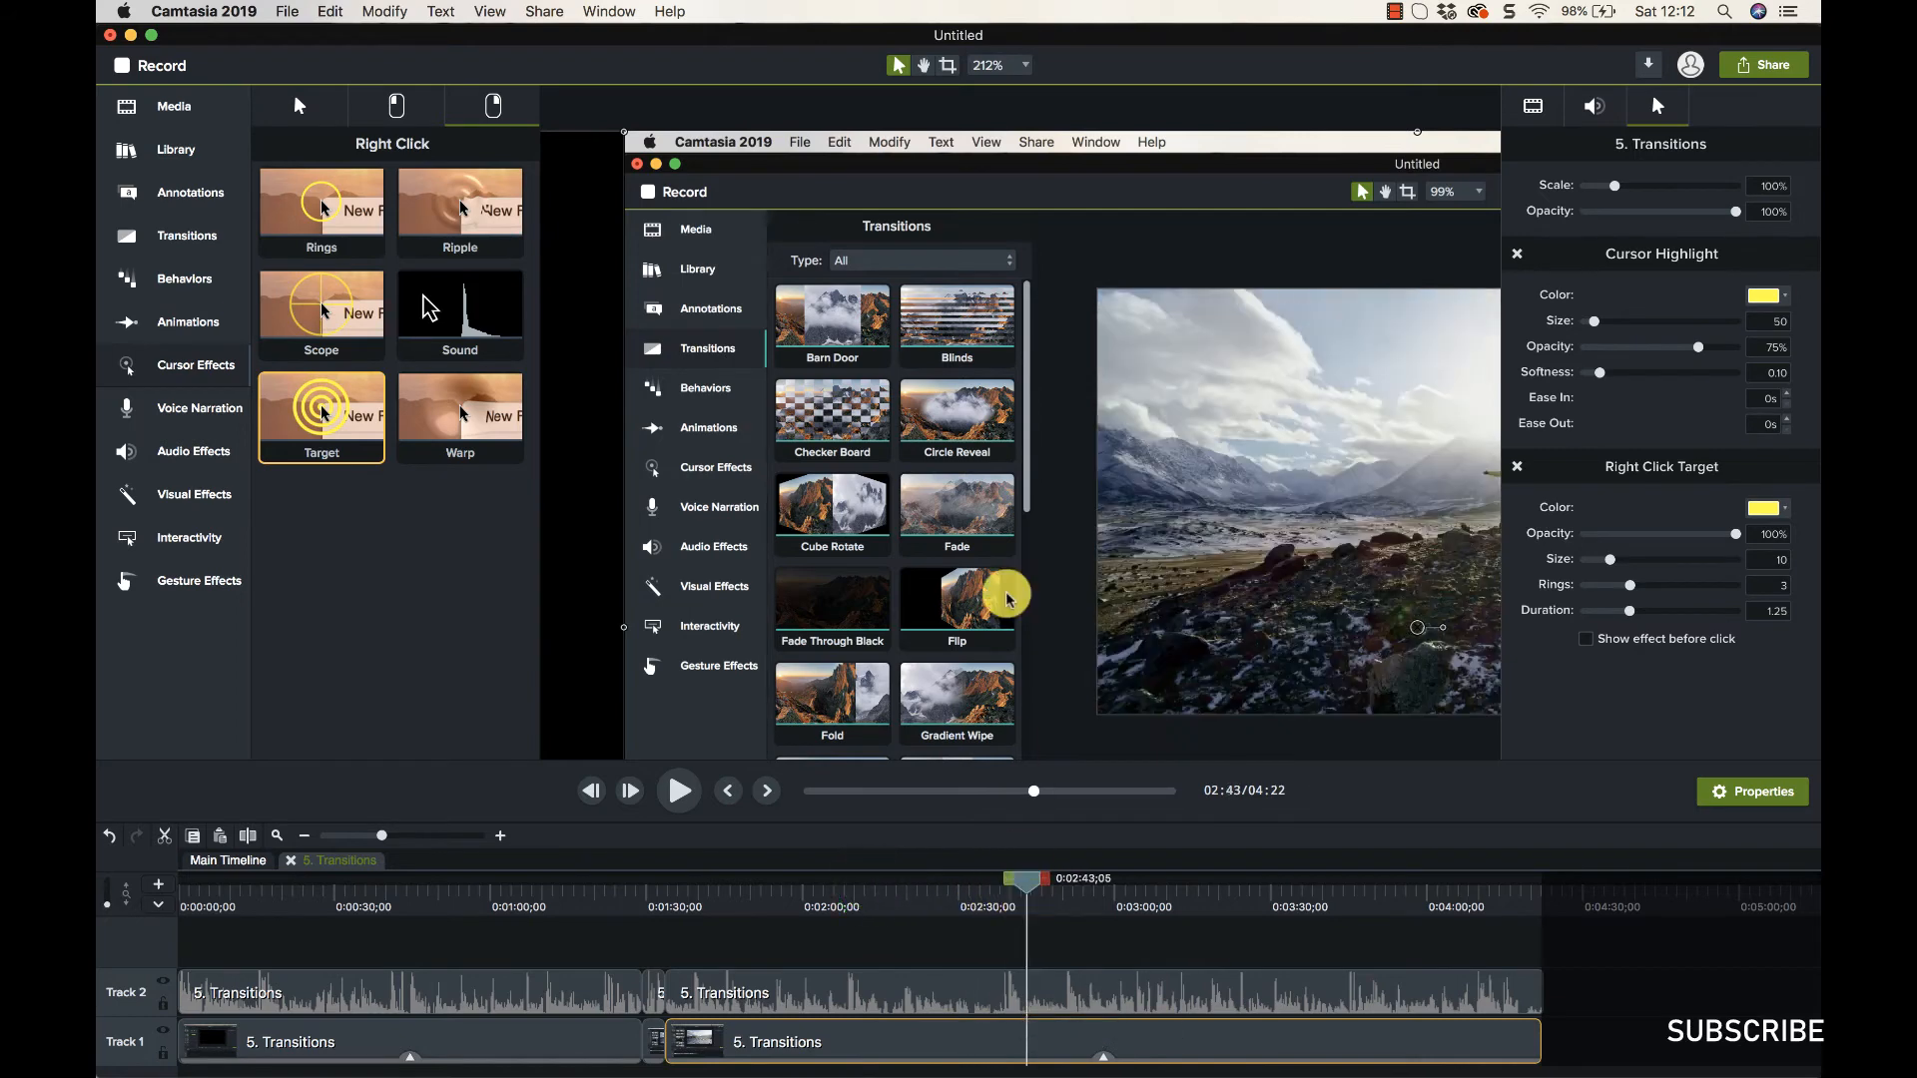
scroll(1009, 597, down, 5)
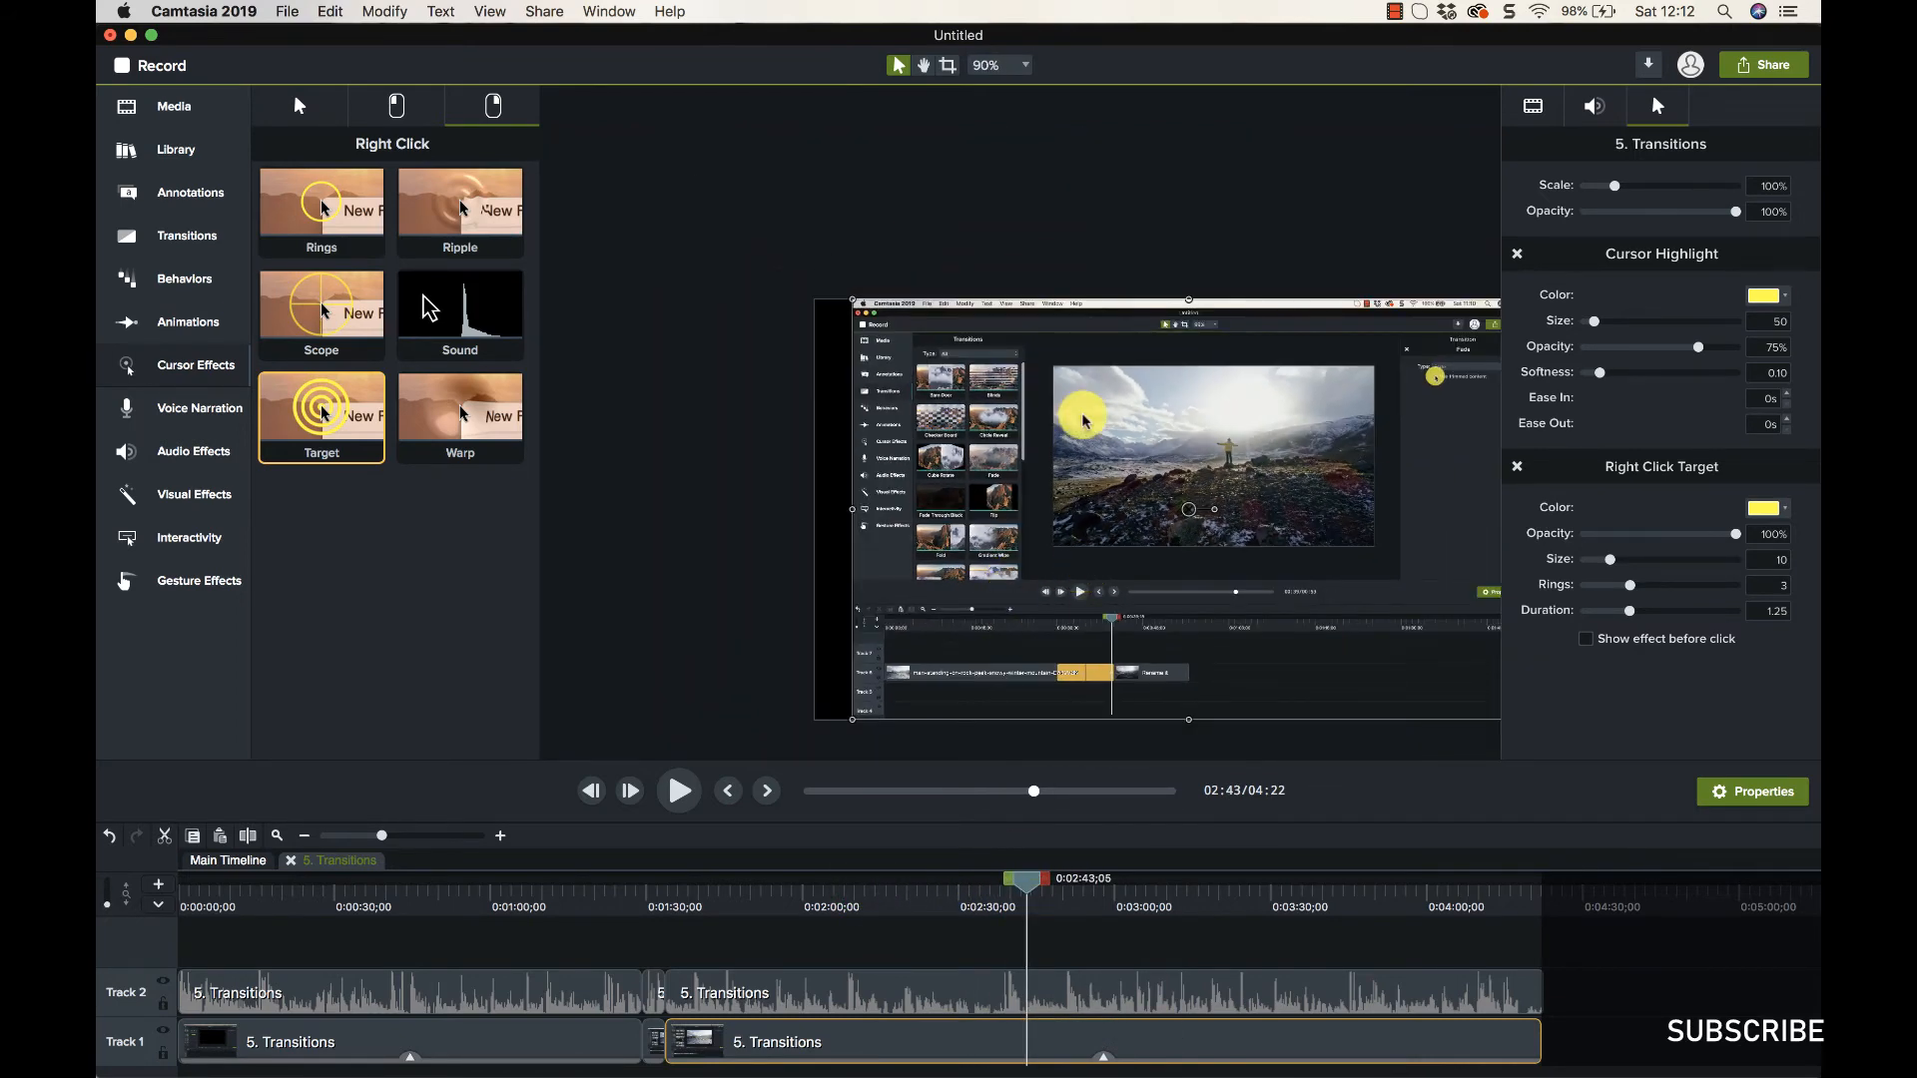
drag(1077, 435, 926, 368)
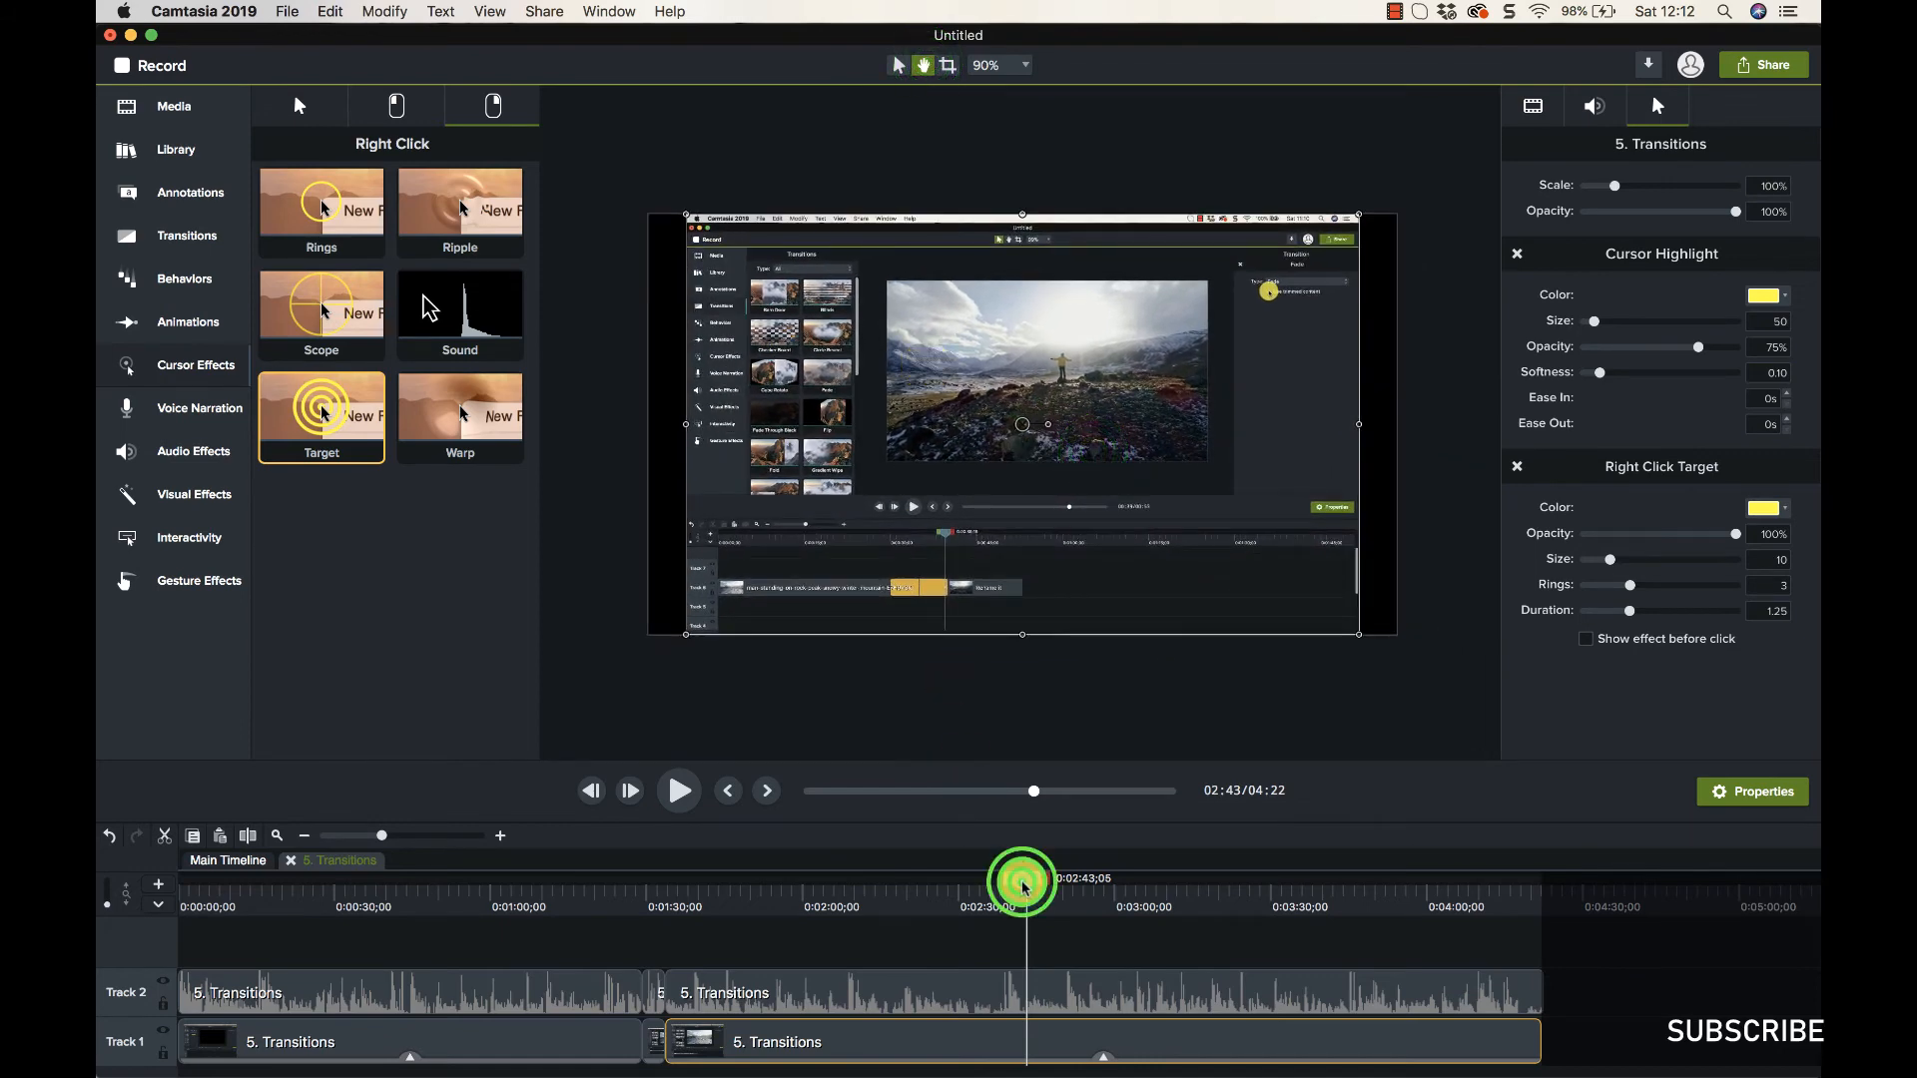
drag(1024, 887, 1127, 879)
click(1106, 1057)
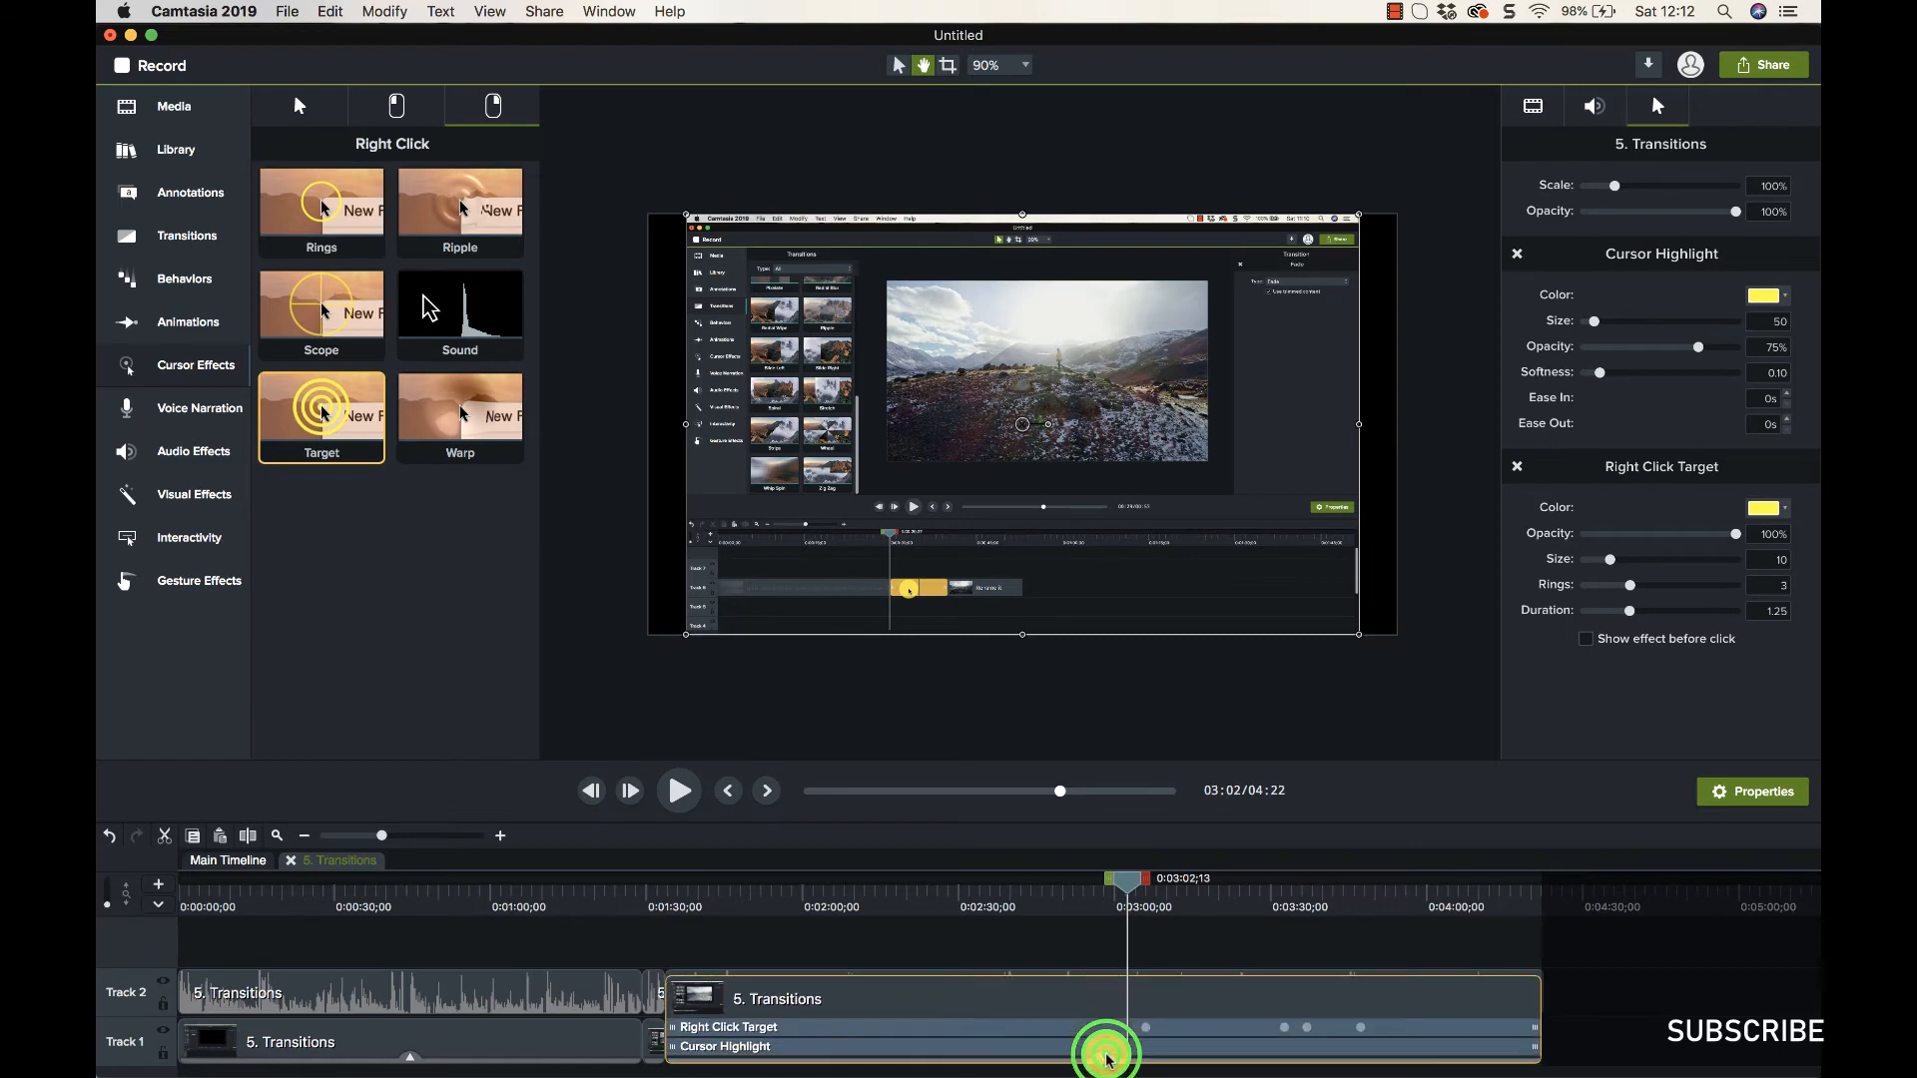
click(883, 1047)
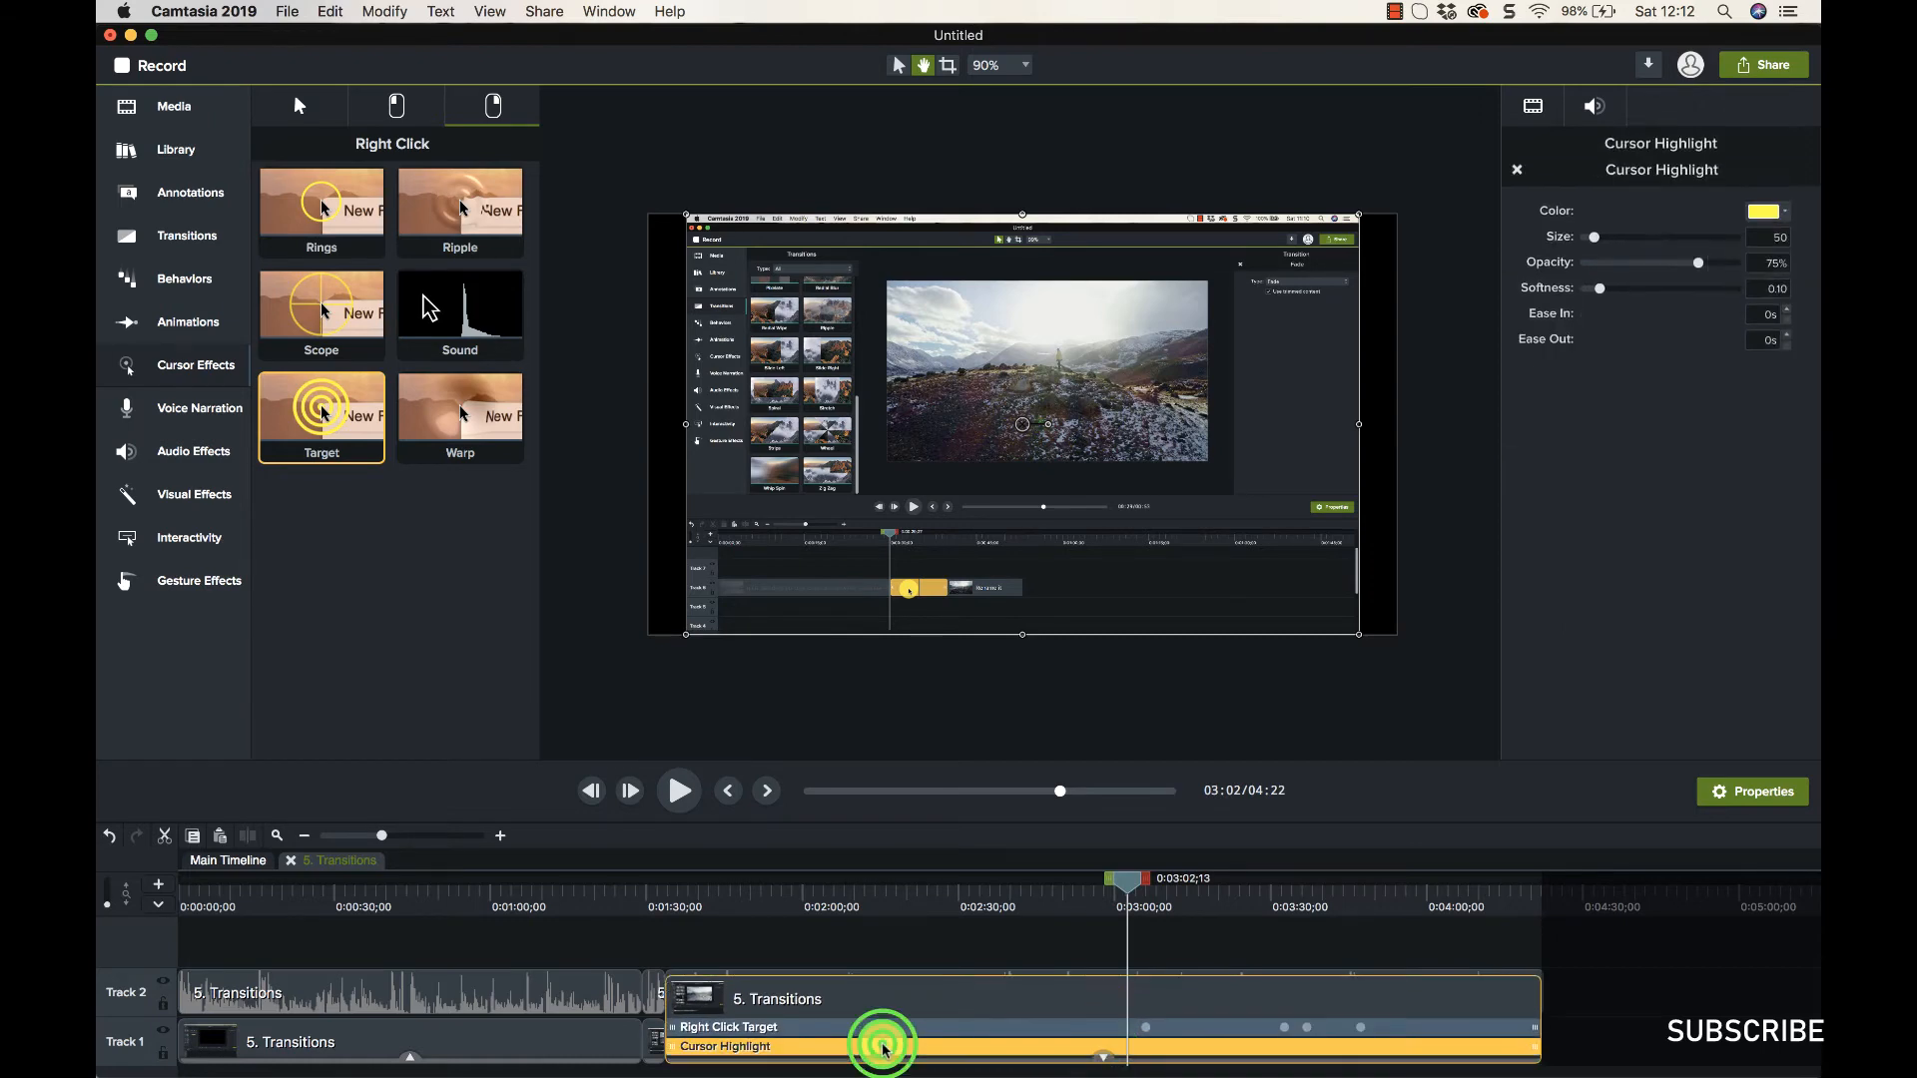
right_click(883, 1044)
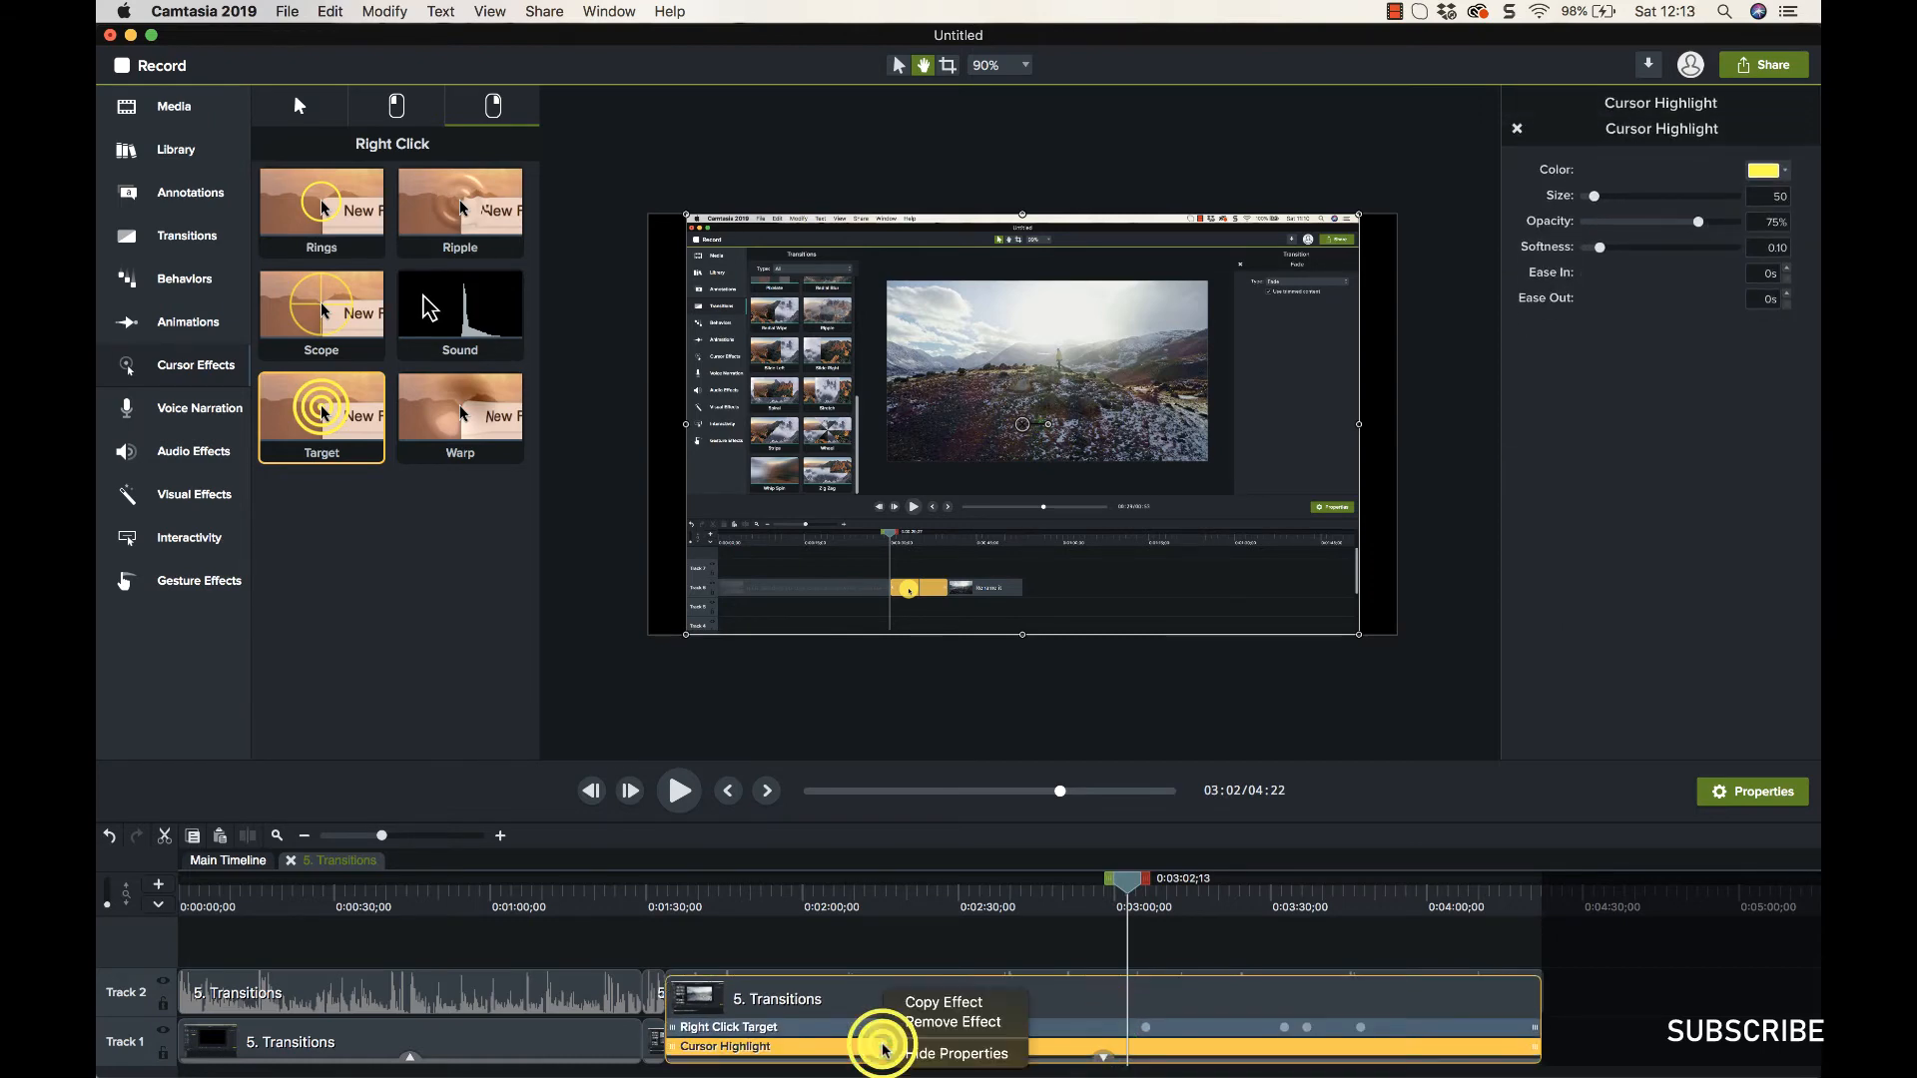
click(936, 1023)
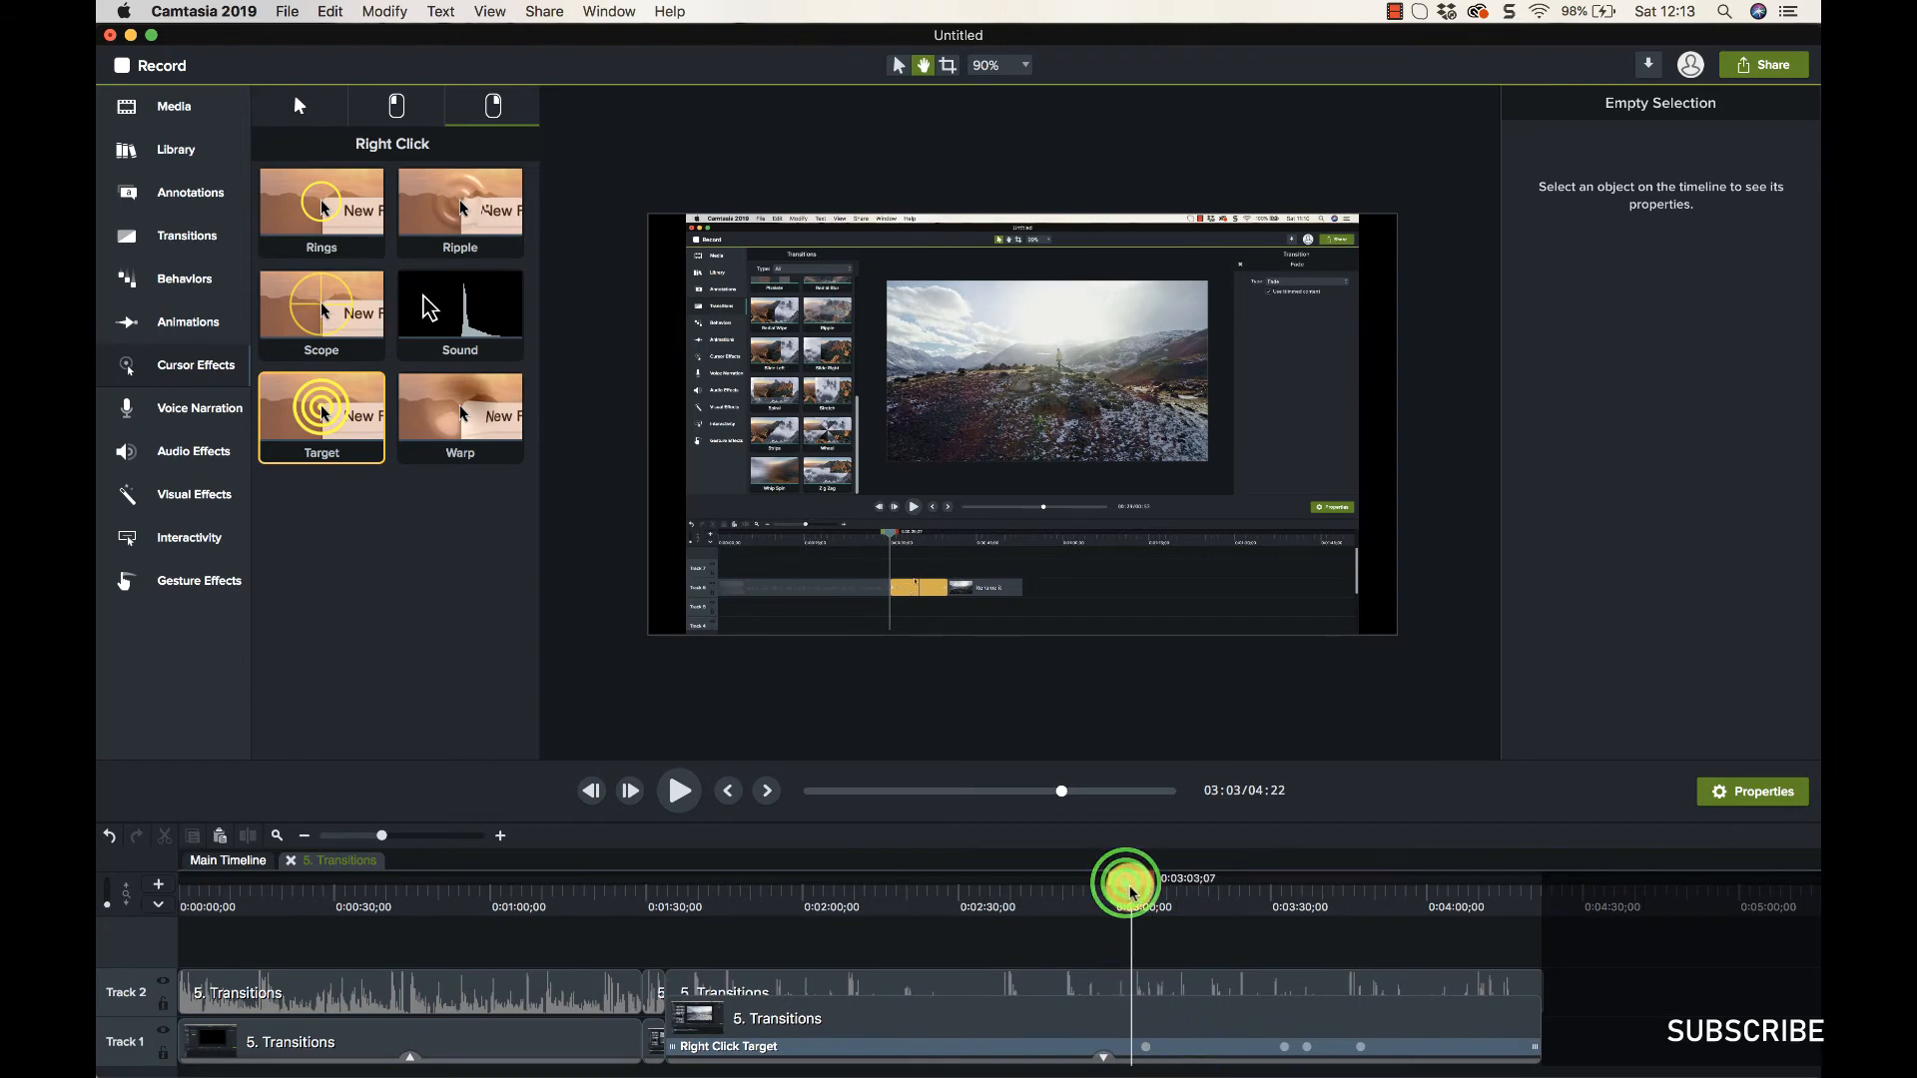
Place the playhead on the right-click moment at about 0:03:06 and change the last segment's Right Click Target color to green.
drag(1131, 892, 1149, 892)
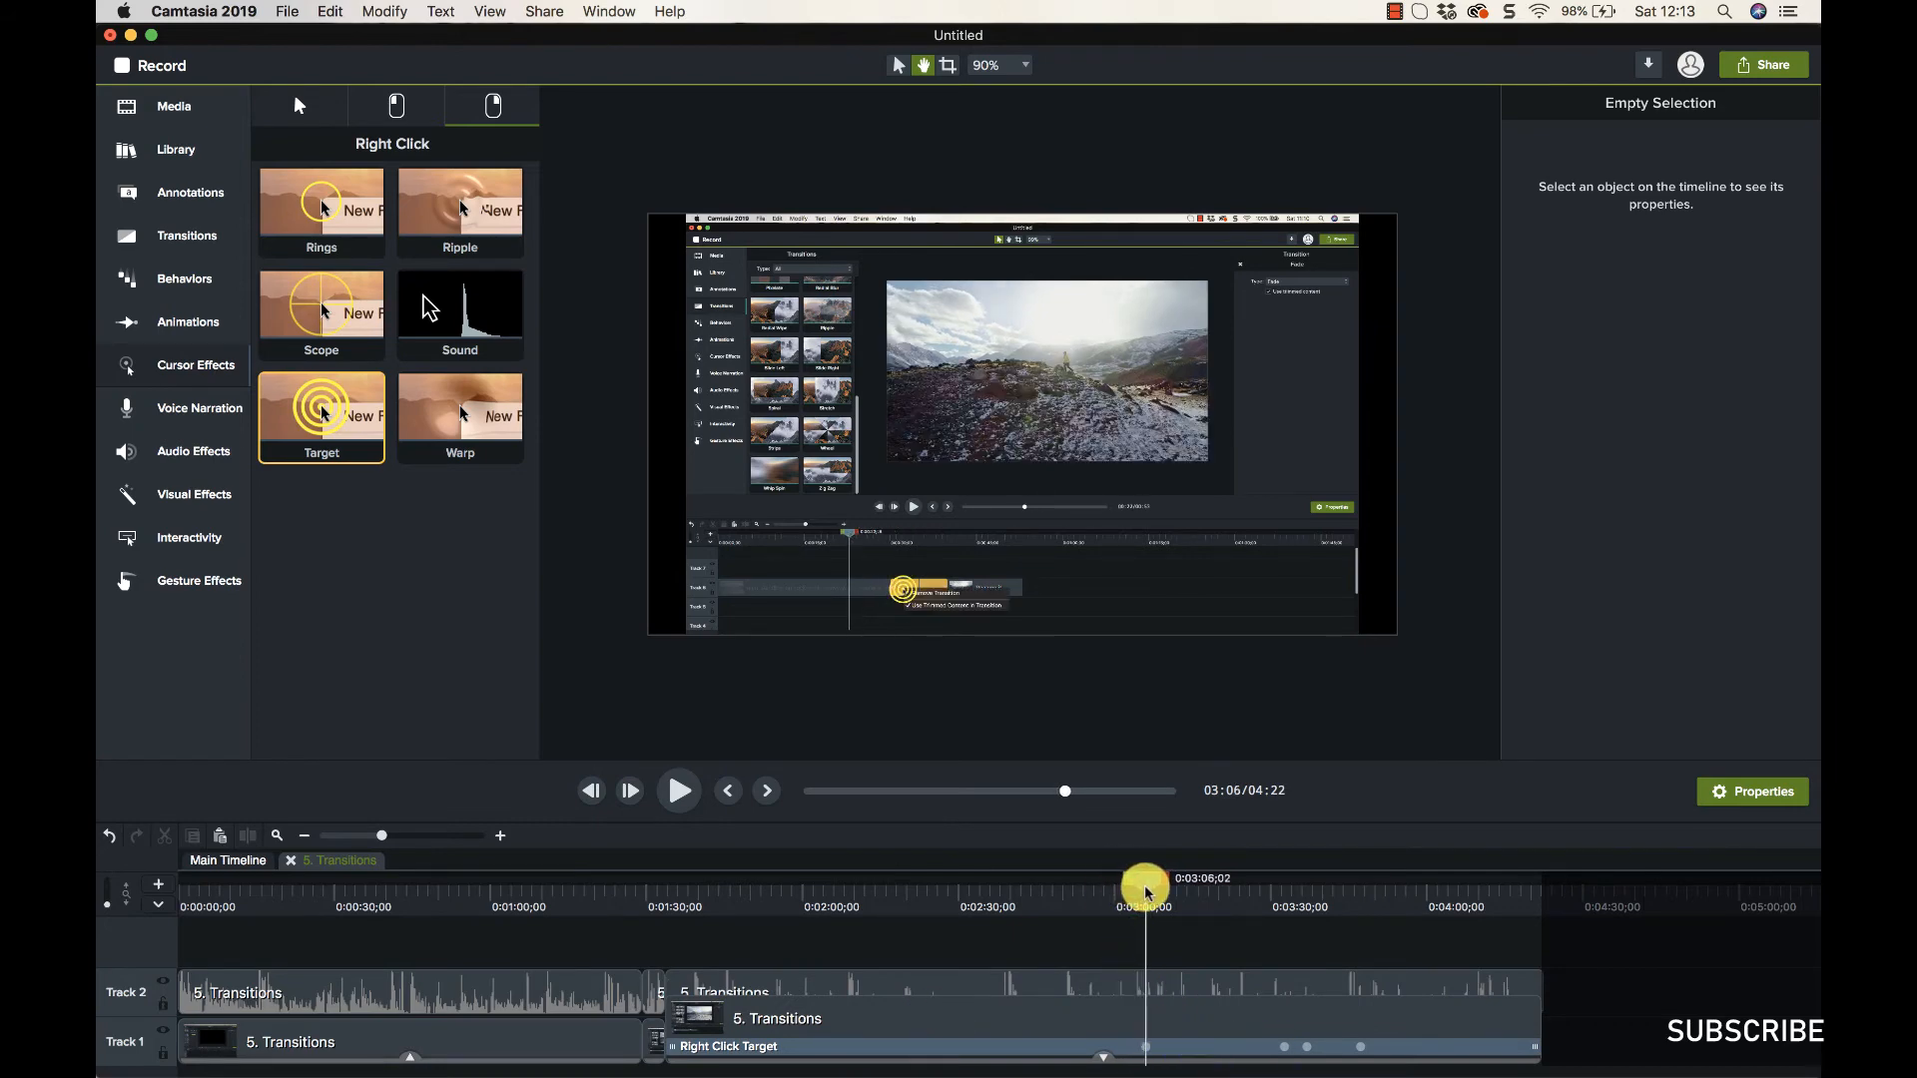
scroll(994, 667, up, 5)
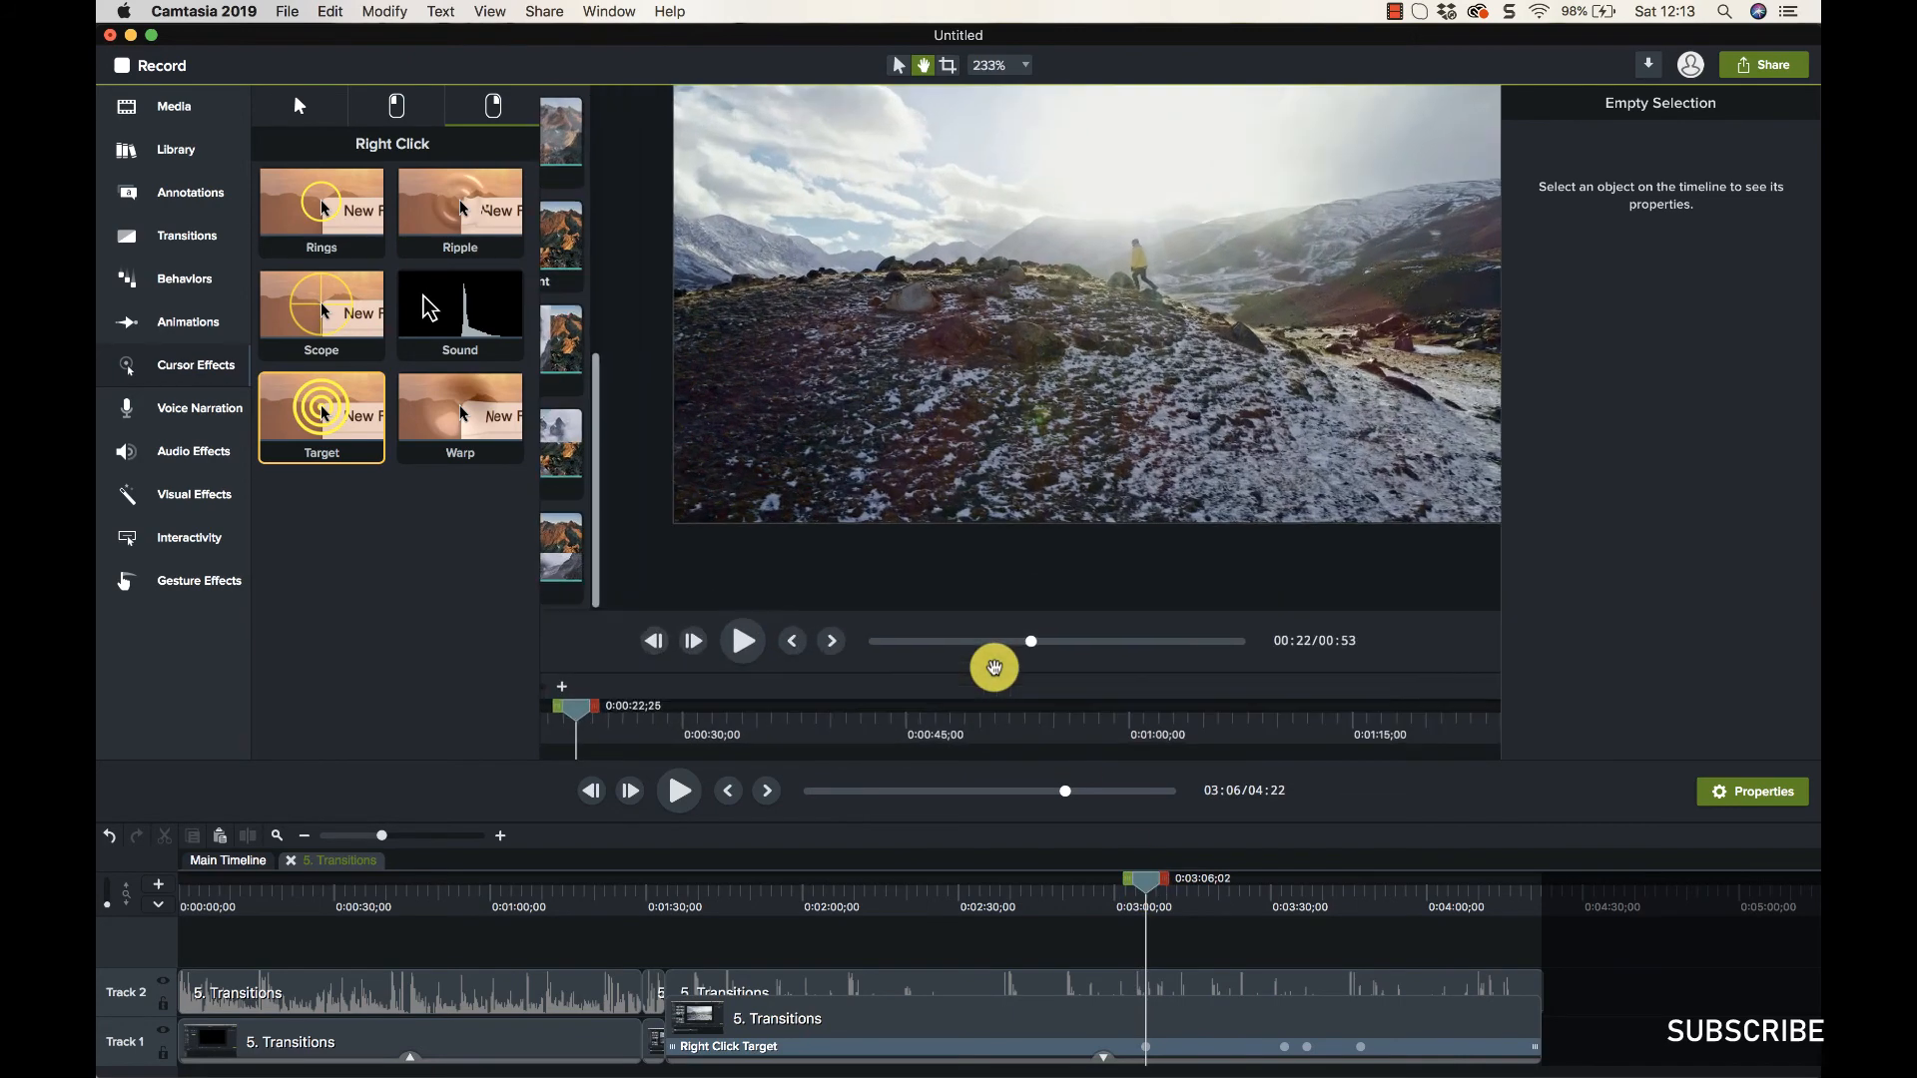
scroll(1020, 422, down, 8)
scroll(1019, 422, left, 4)
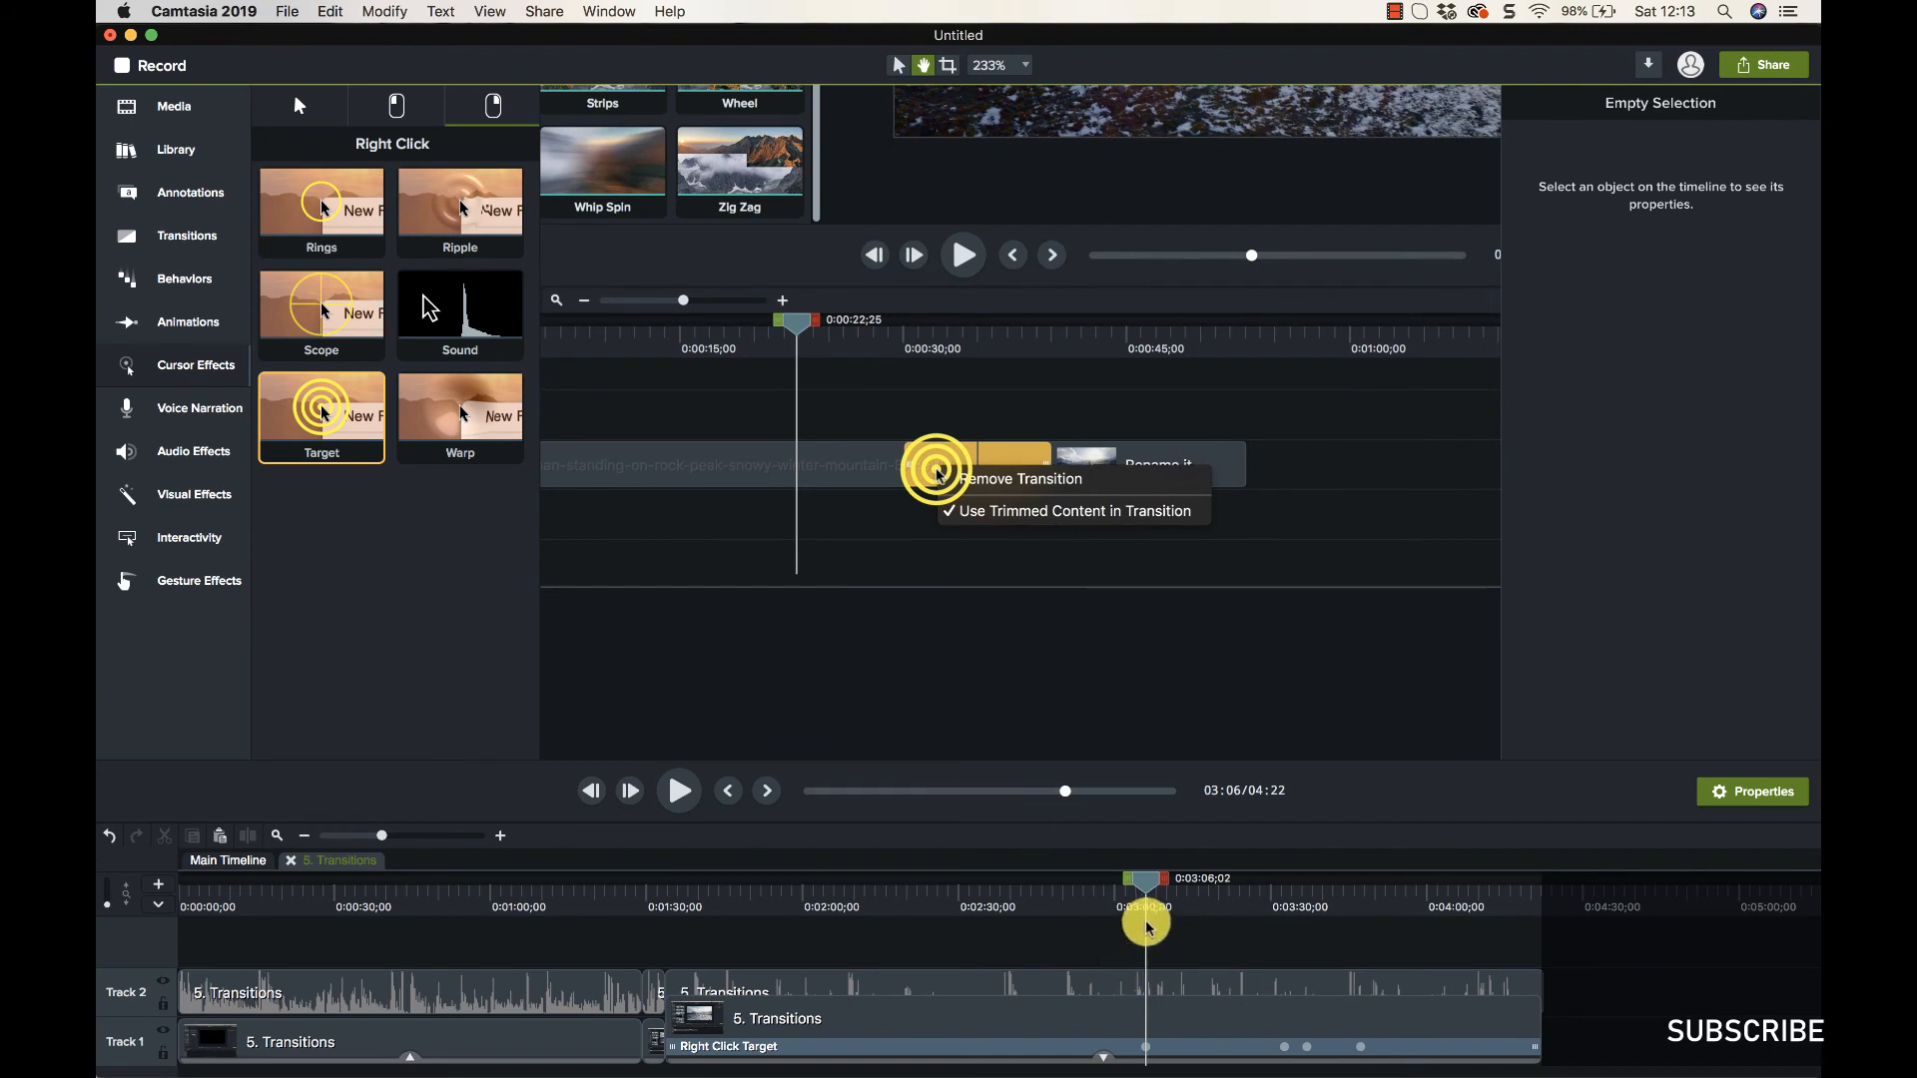
drag(1146, 886, 1146, 885)
click(1108, 1046)
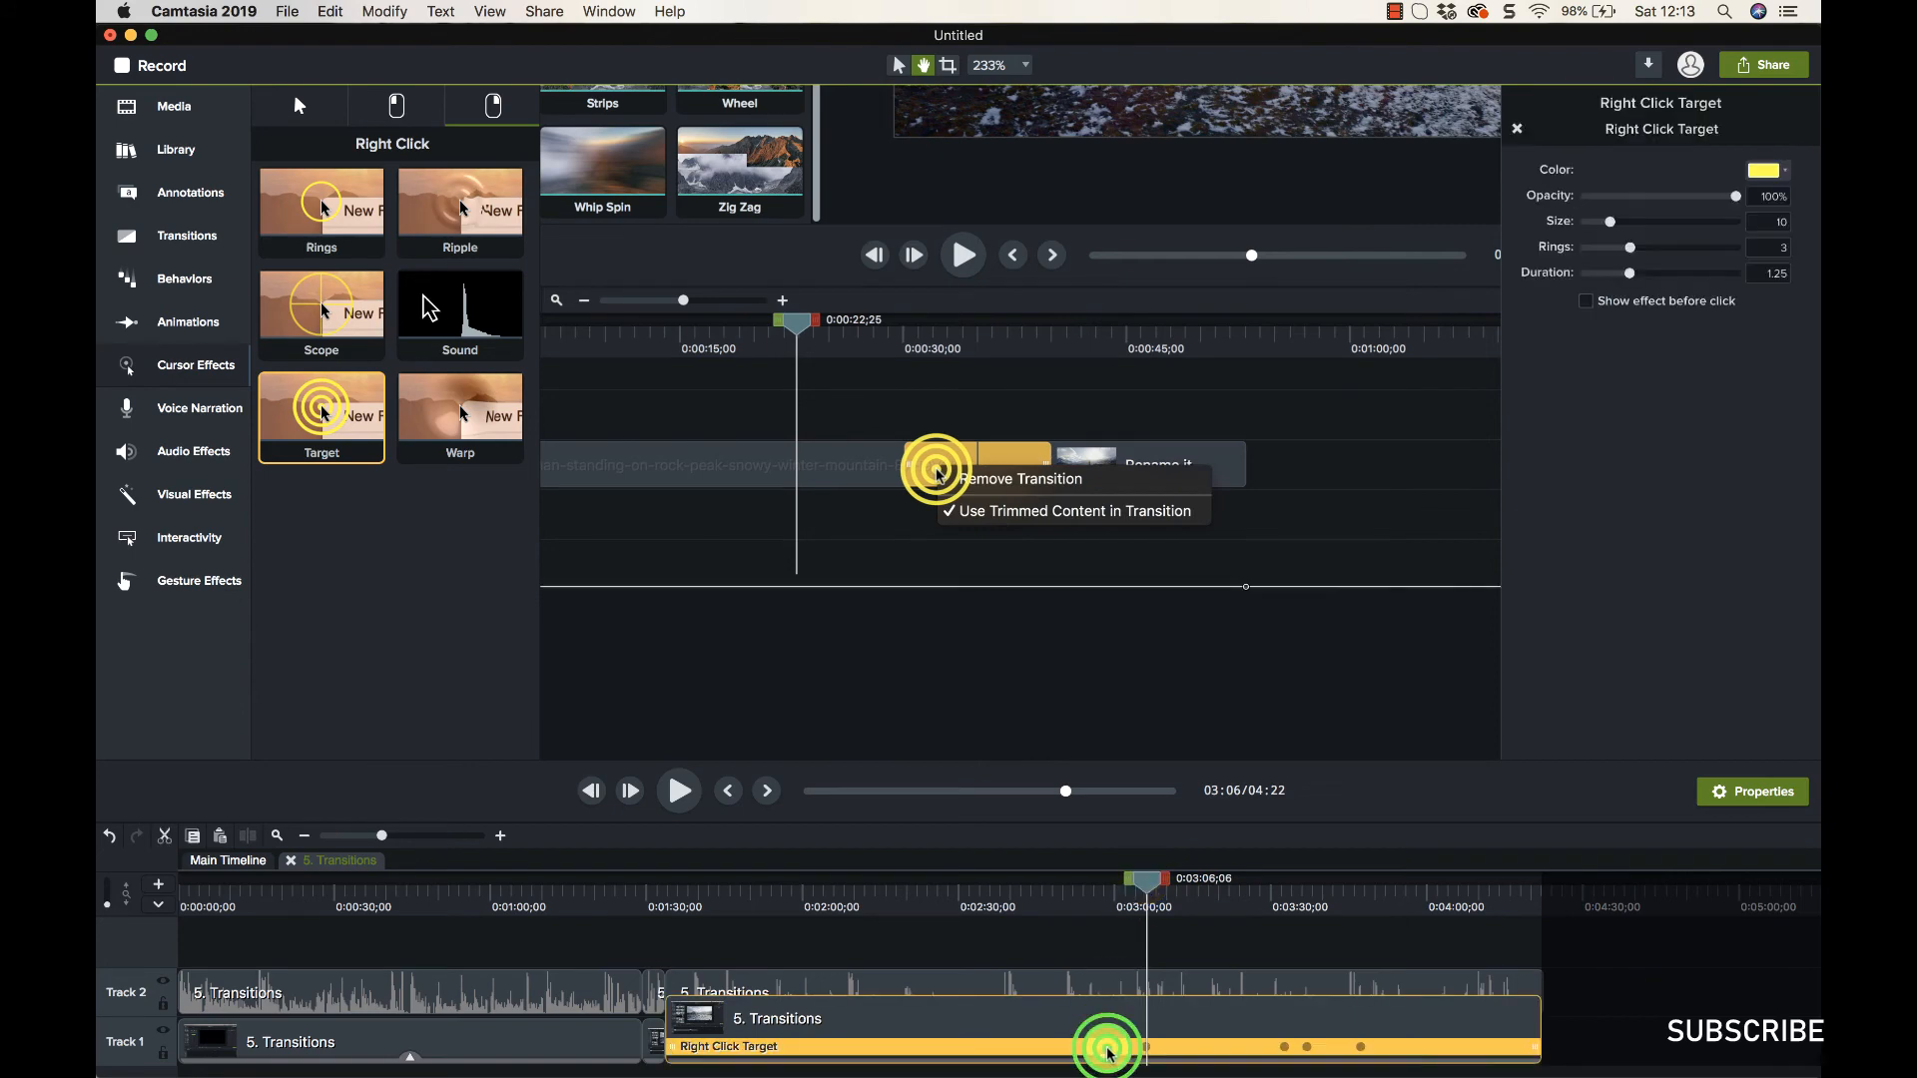
click(1761, 172)
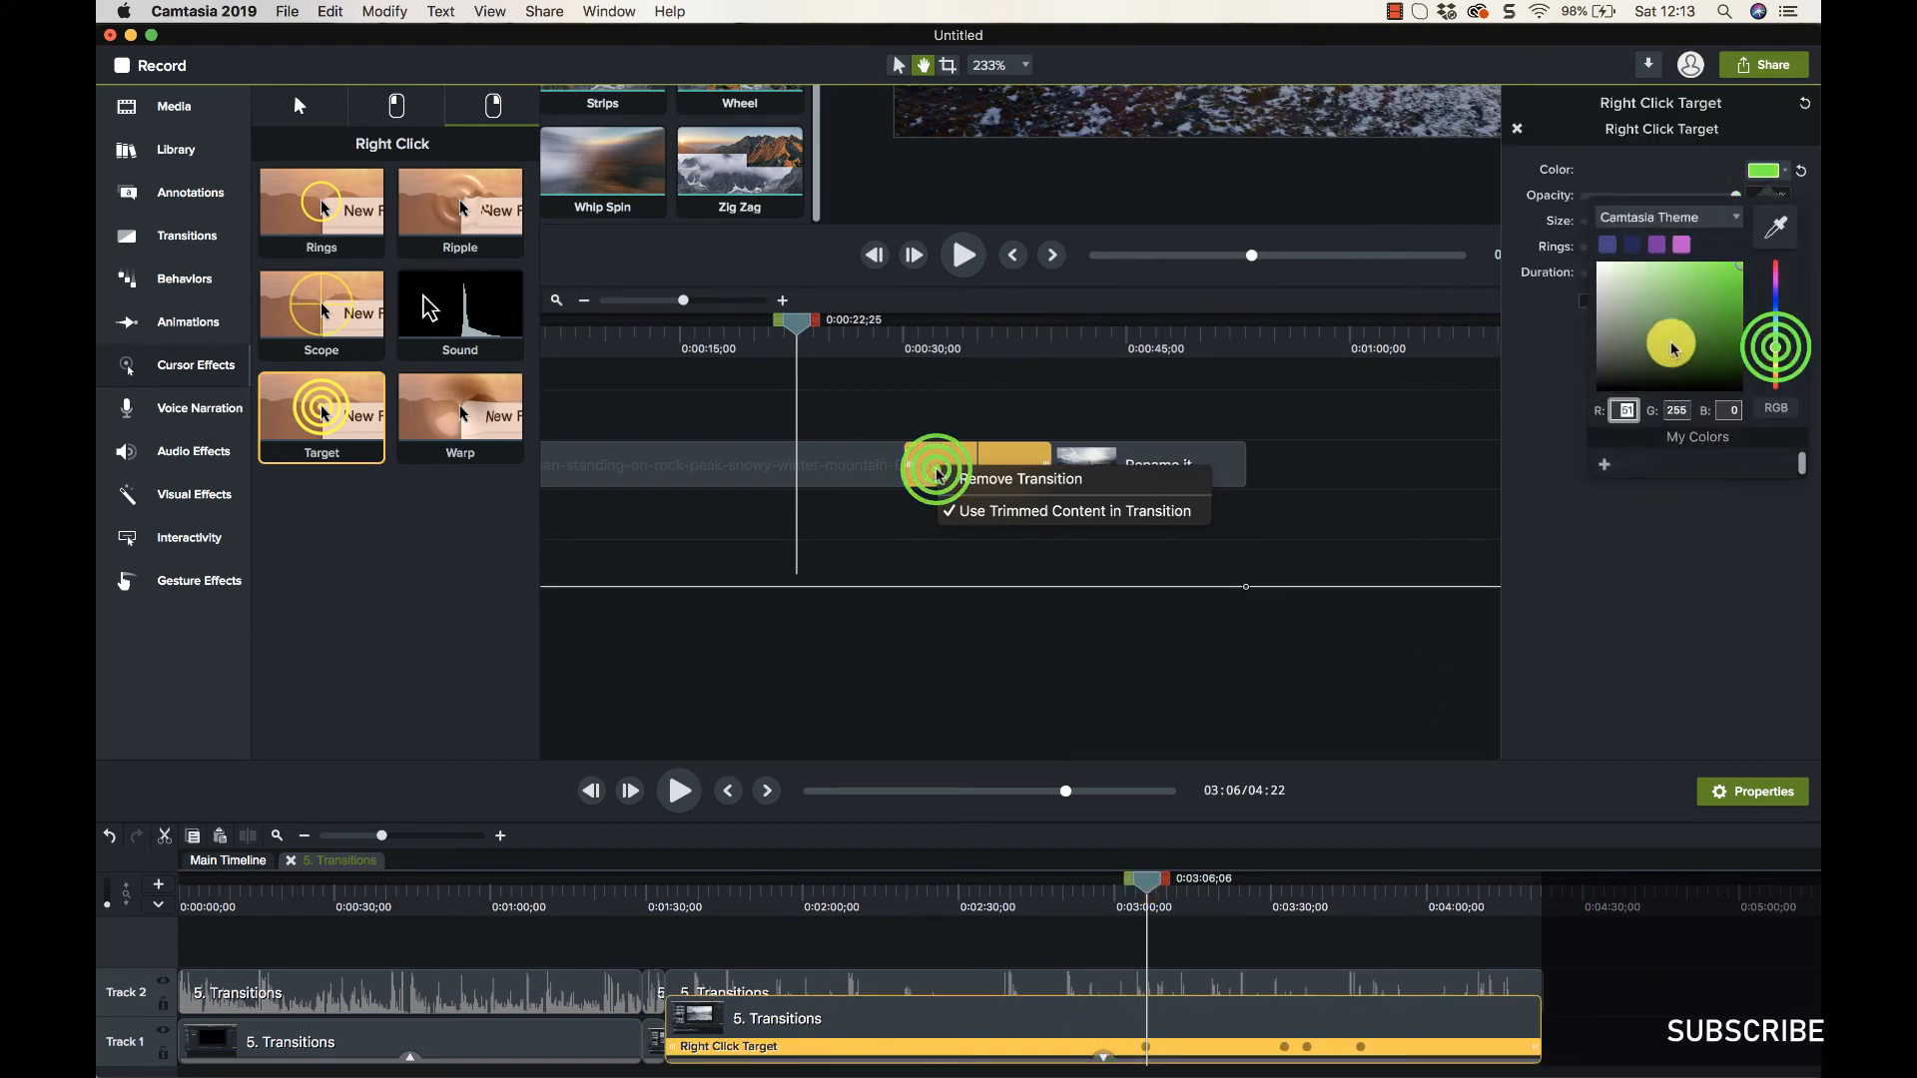
drag(1662, 342, 1711, 287)
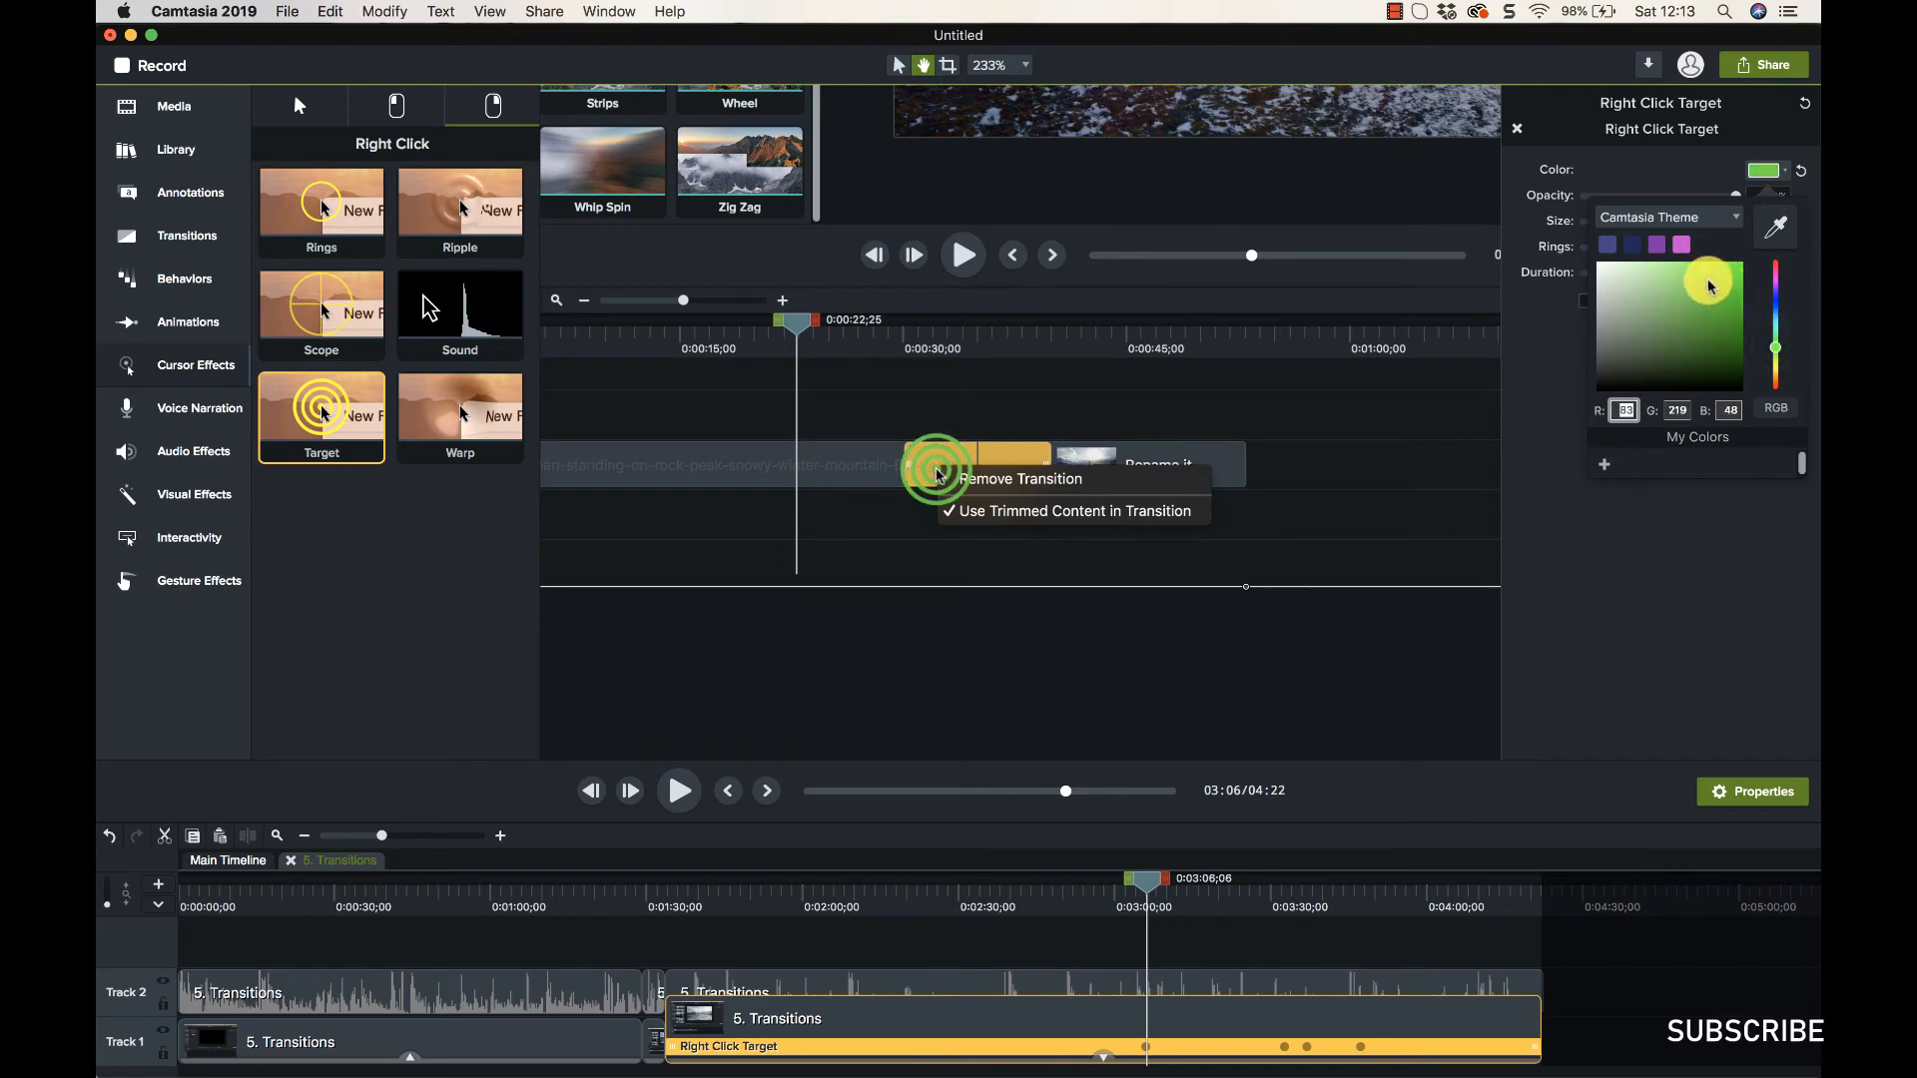
click(1631, 583)
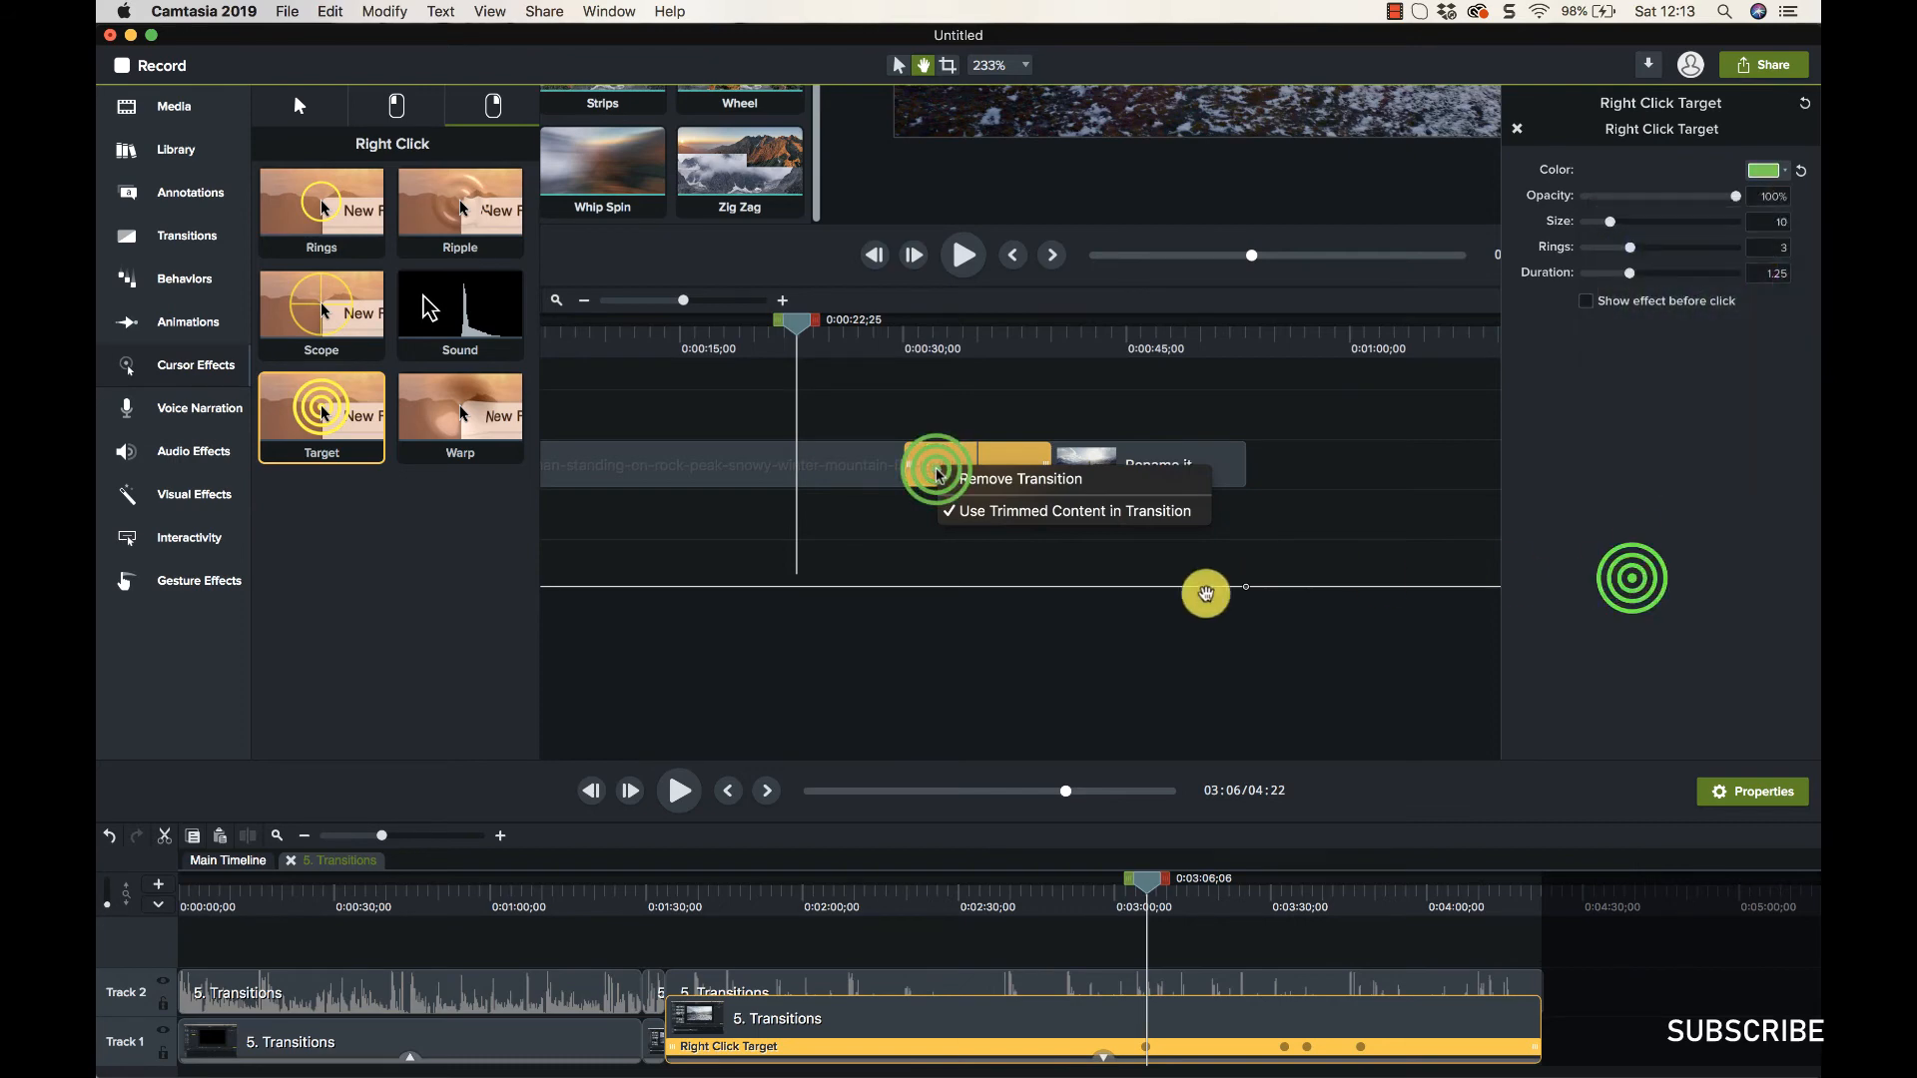
Scrub back to 0:02:41;18 and close the 5. Transitions group to return to the main timeline.
click(1118, 881)
drag(1119, 881, 1019, 885)
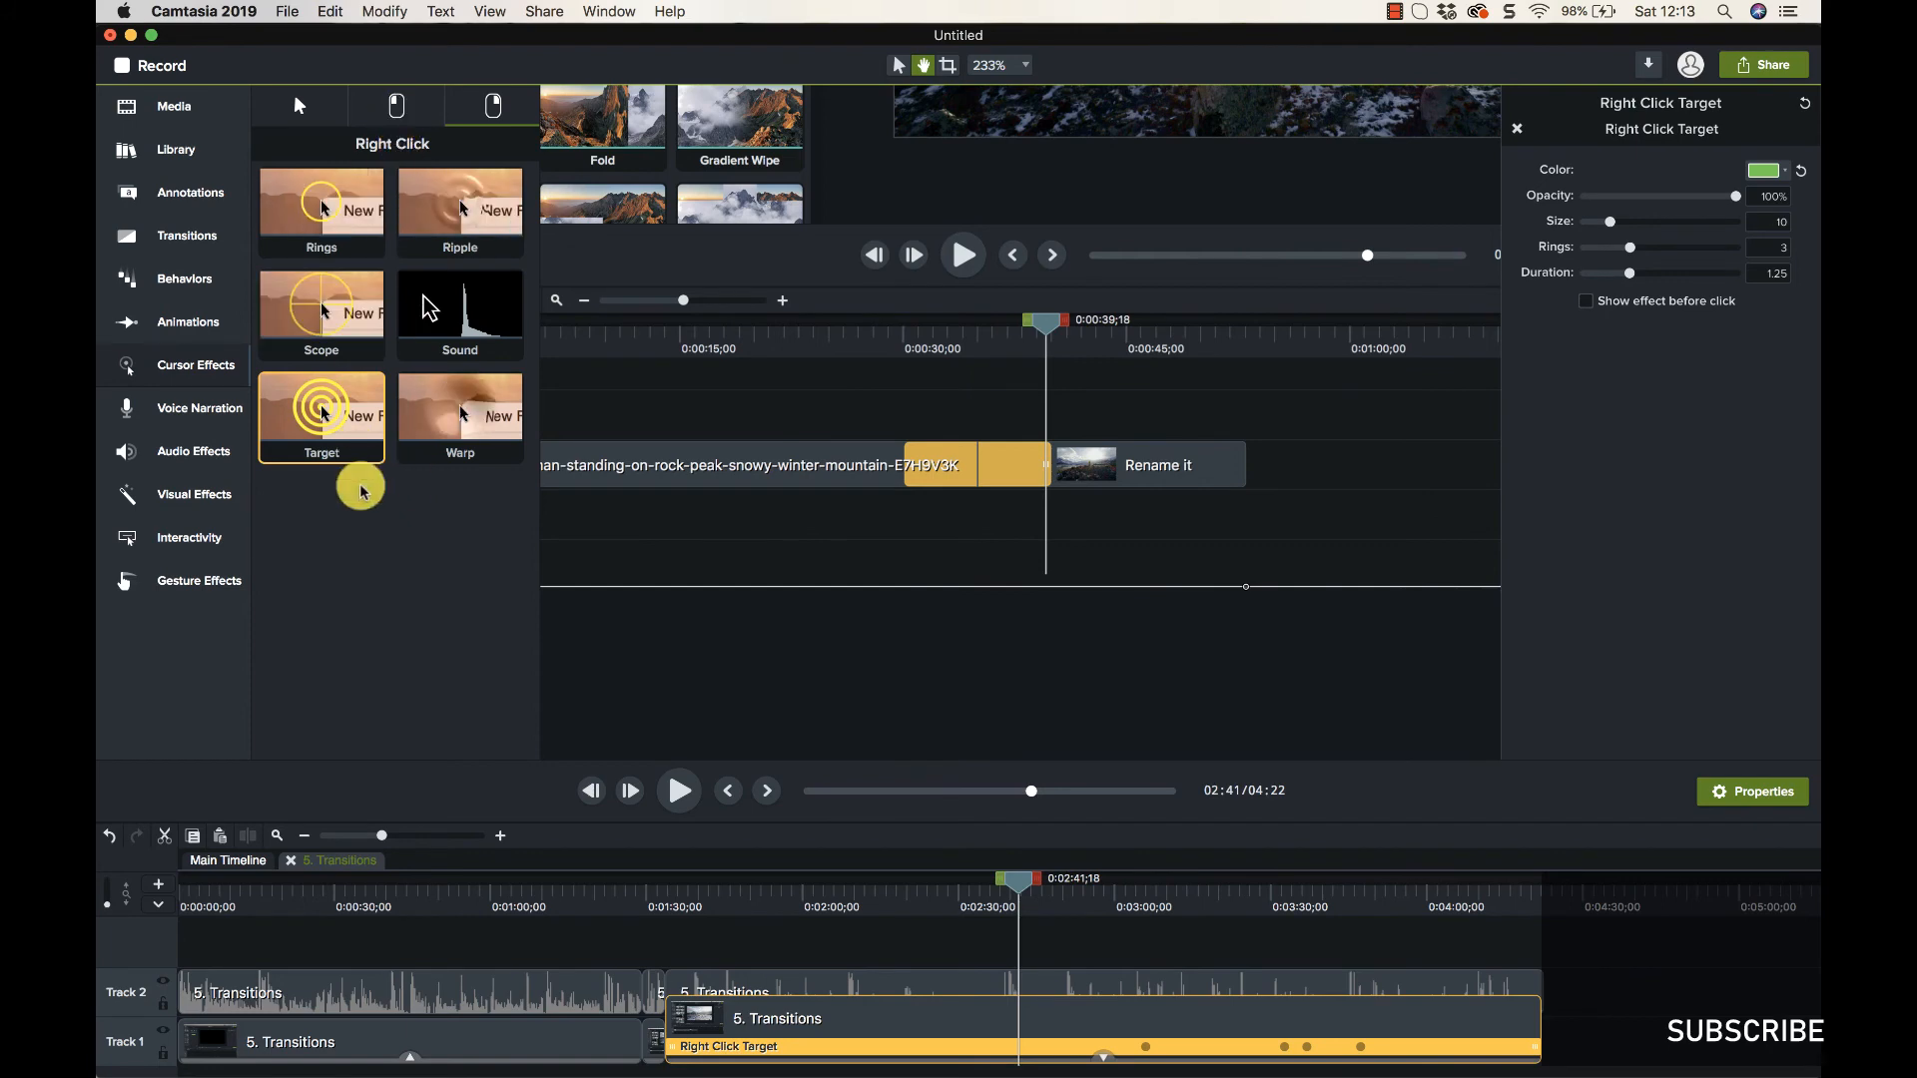
click(293, 863)
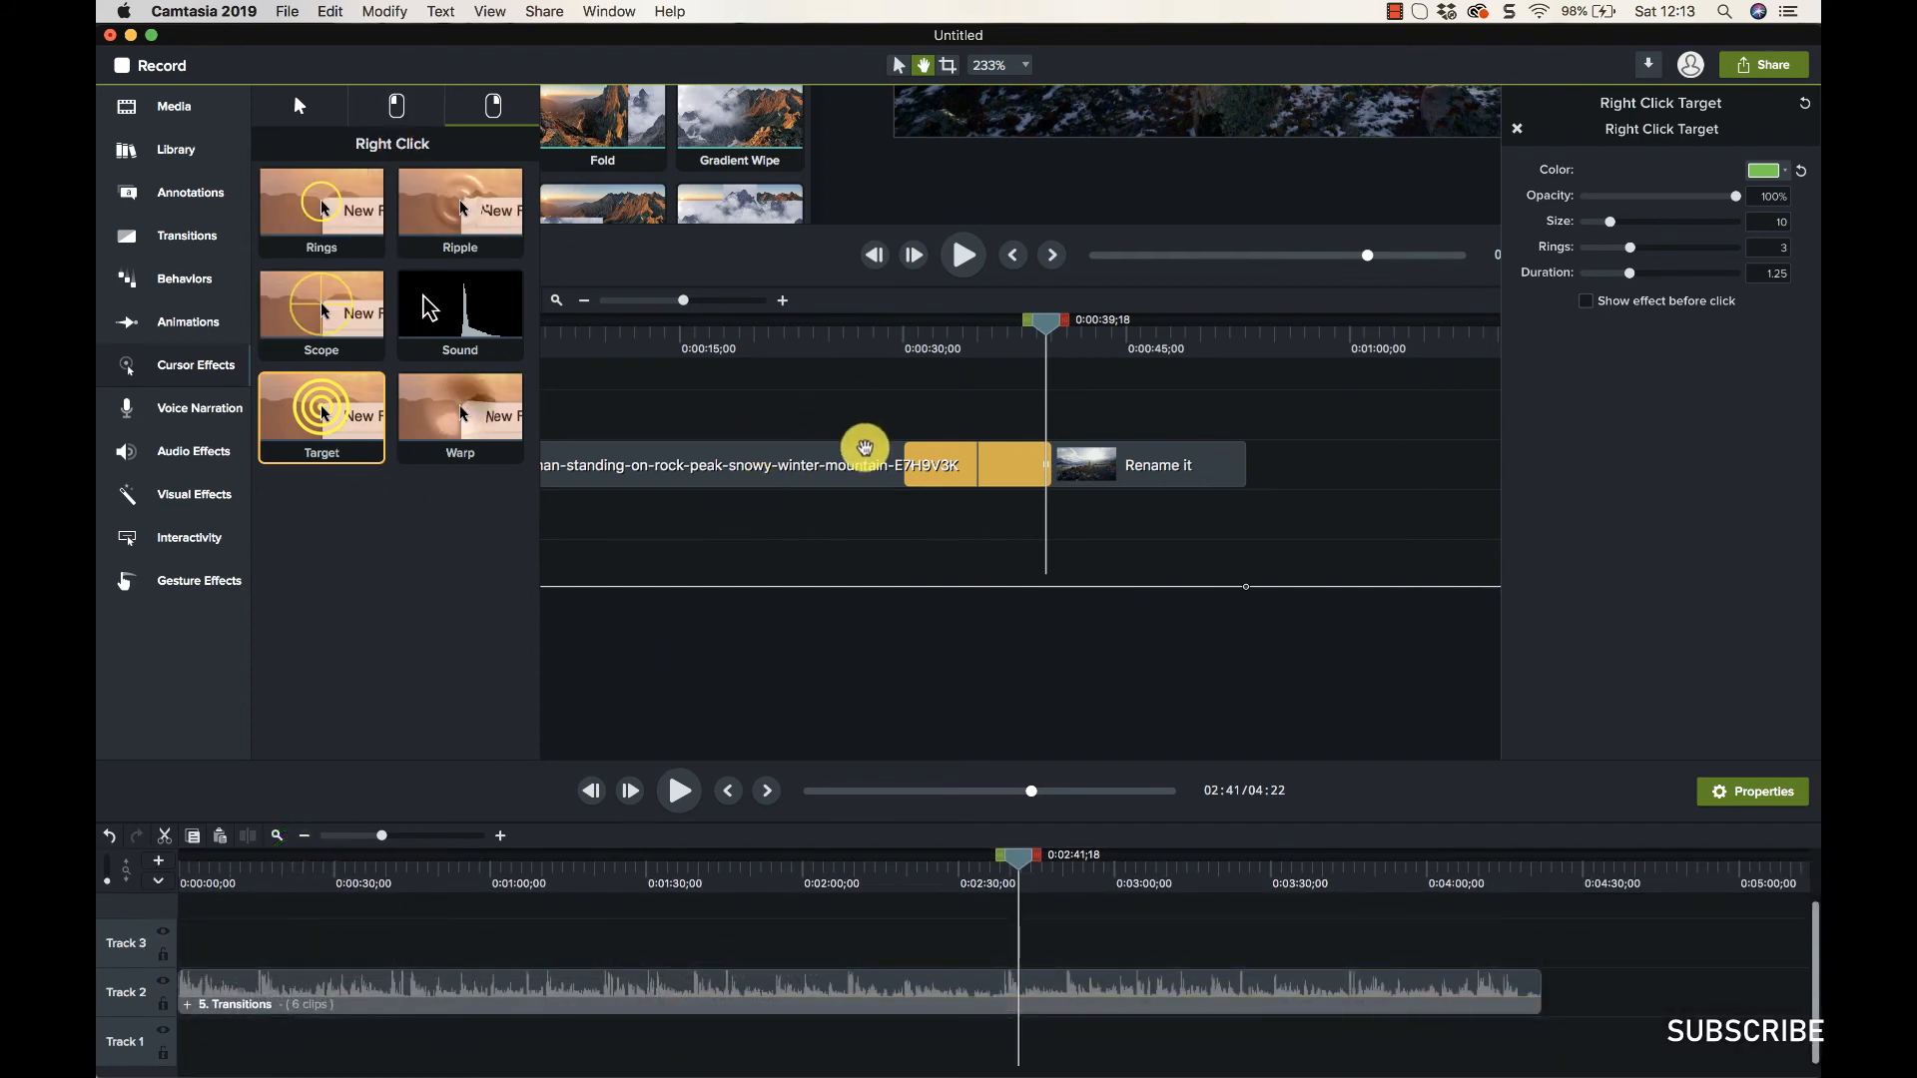
scroll(864, 448, down, 8)
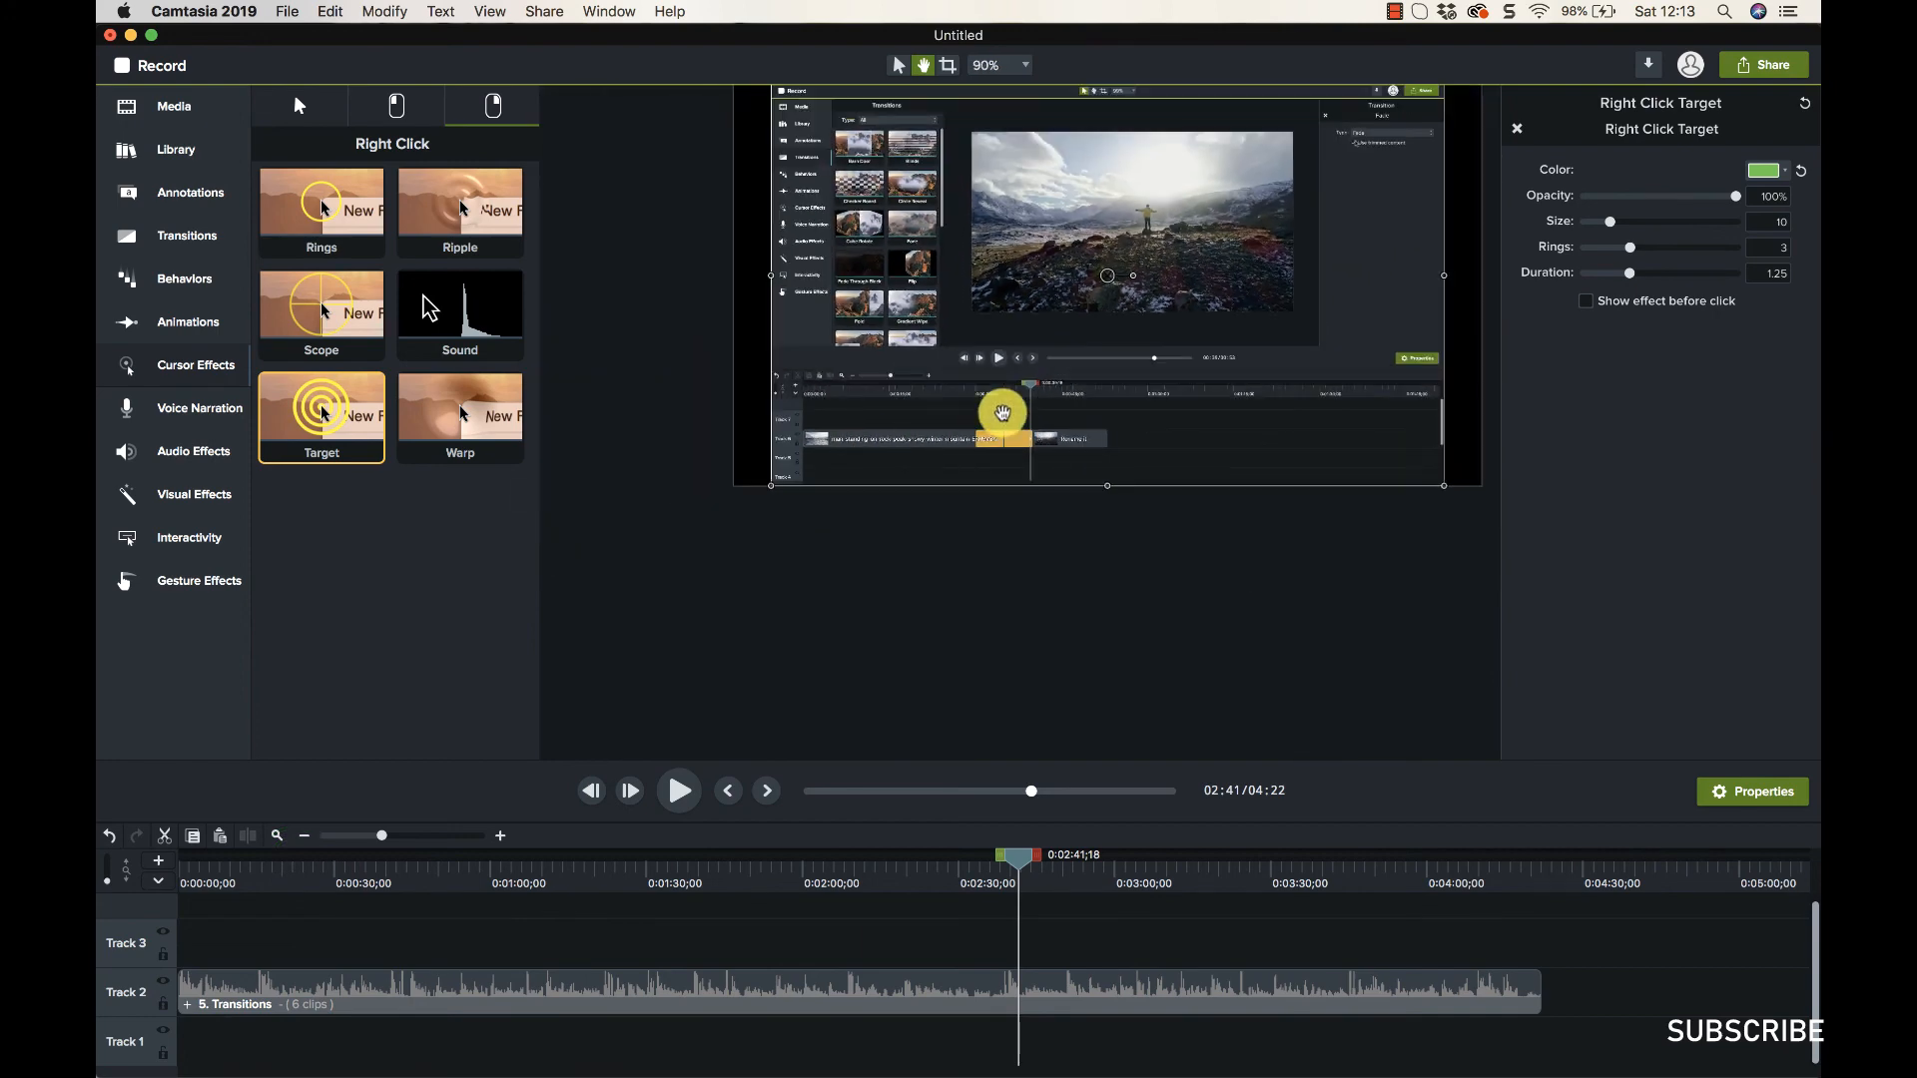